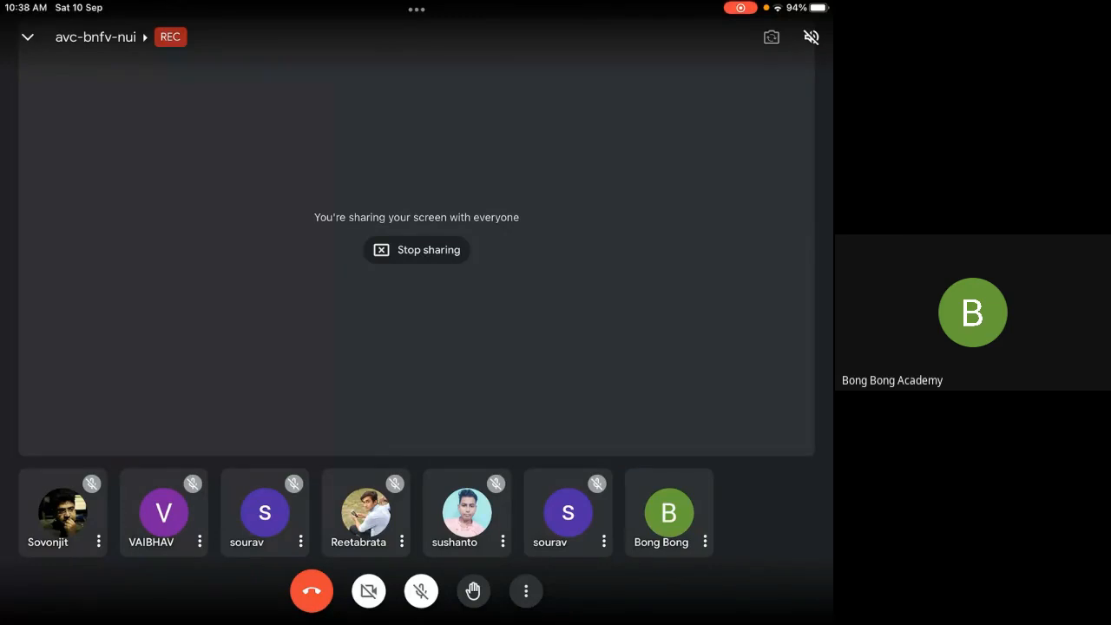
Step: Switch to Jamboard and create a new blank jam
left_click_drag(417, 623, 416, 347)
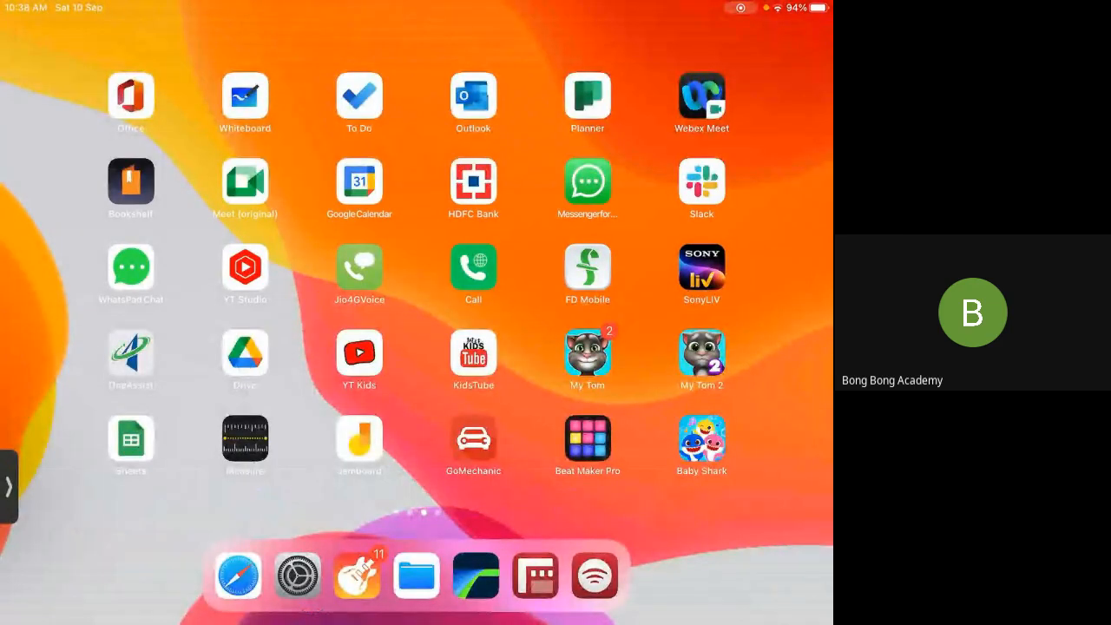
left_click(359, 440)
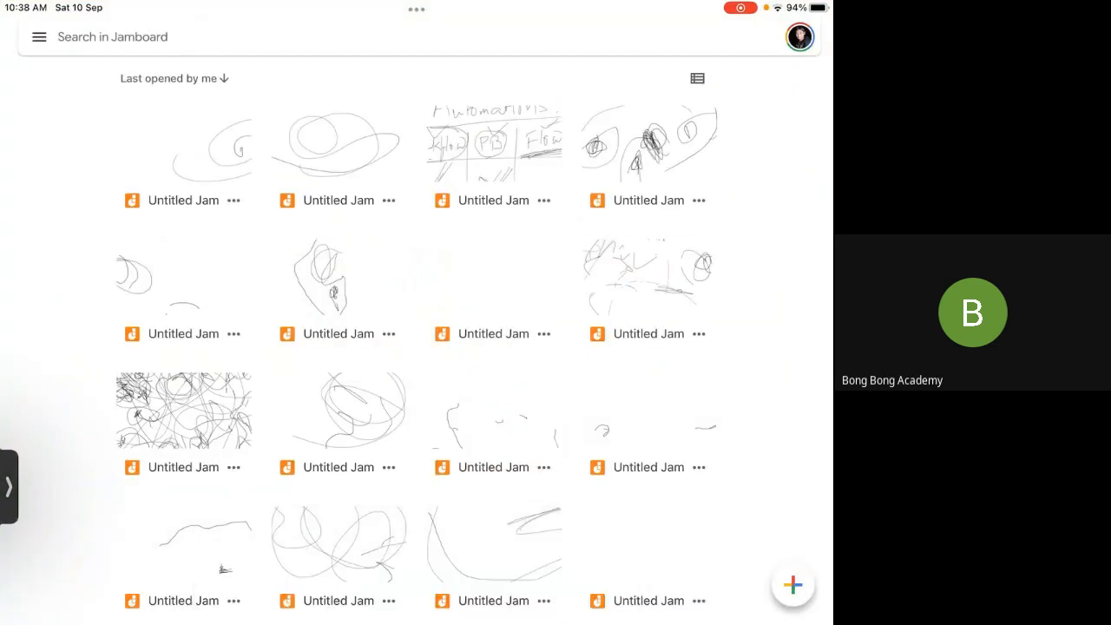
left_click(792, 585)
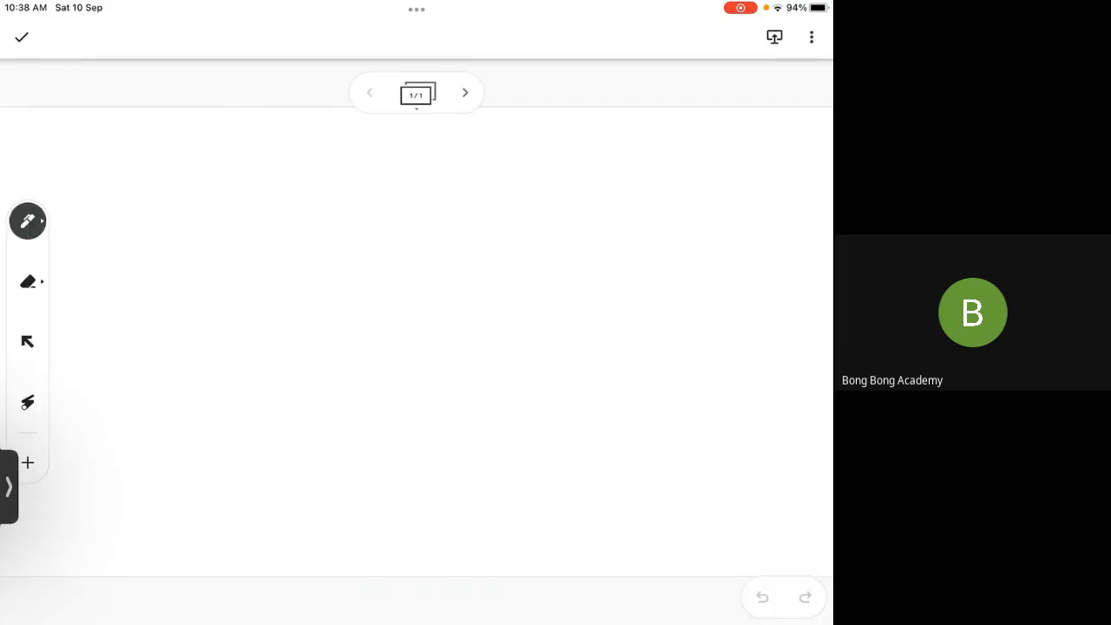
Step: Handwrite the underlined heading "Workflow" near the upper left of the frame, with a branch arrow beneath it
mouse_move(128, 158)
left_mouse_down()
mouse_move(164, 149)
mouse_move(180, 189)
mouse_move(215, 190)
left_mouse_up()
left_click_drag(230, 144, 211, 230)
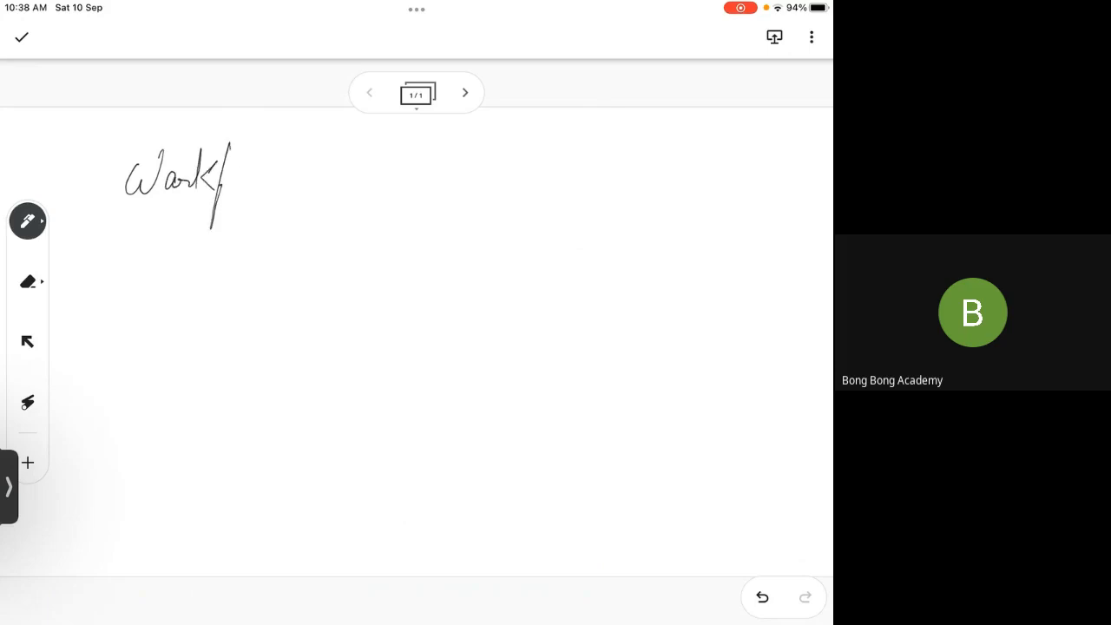
mouse_move(222, 184)
left_mouse_down()
mouse_move(243, 140)
mouse_move(281, 165)
left_mouse_up()
left_click_drag(119, 214, 270, 199)
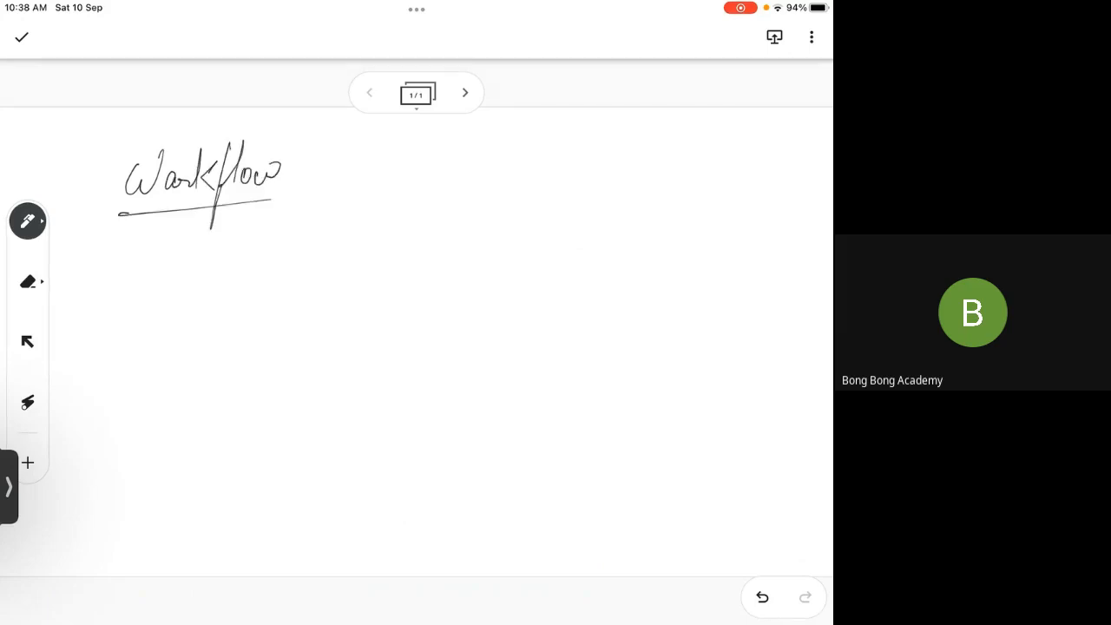
left_click_drag(117, 233, 136, 272)
Step: Write "Winter 23" with a cross mark inside a box beside the heading, and a circled "Flows" beneath it
mouse_move(451, 145)
left_mouse_down()
mouse_move(443, 179)
mouse_move(474, 143)
mouse_move(506, 142)
mouse_move(517, 165)
mouse_move(565, 171)
left_mouse_up()
left_click(474, 165)
left_click_drag(581, 146, 581, 171)
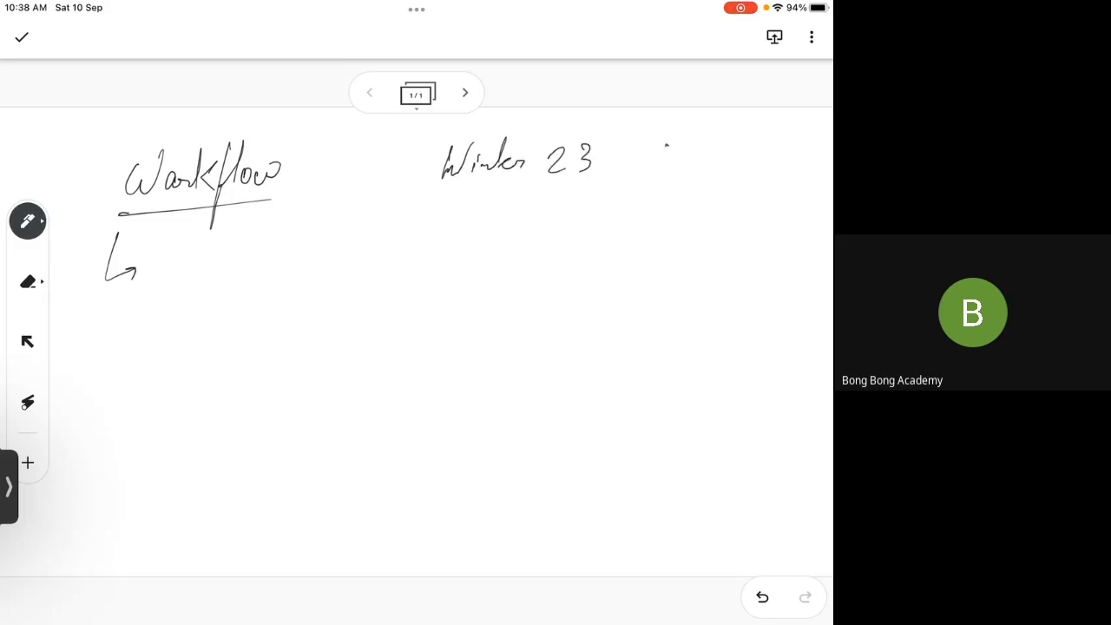
left_click_drag(633, 146, 657, 187)
left_click_drag(659, 132, 615, 200)
left_click_drag(399, 208, 776, 191)
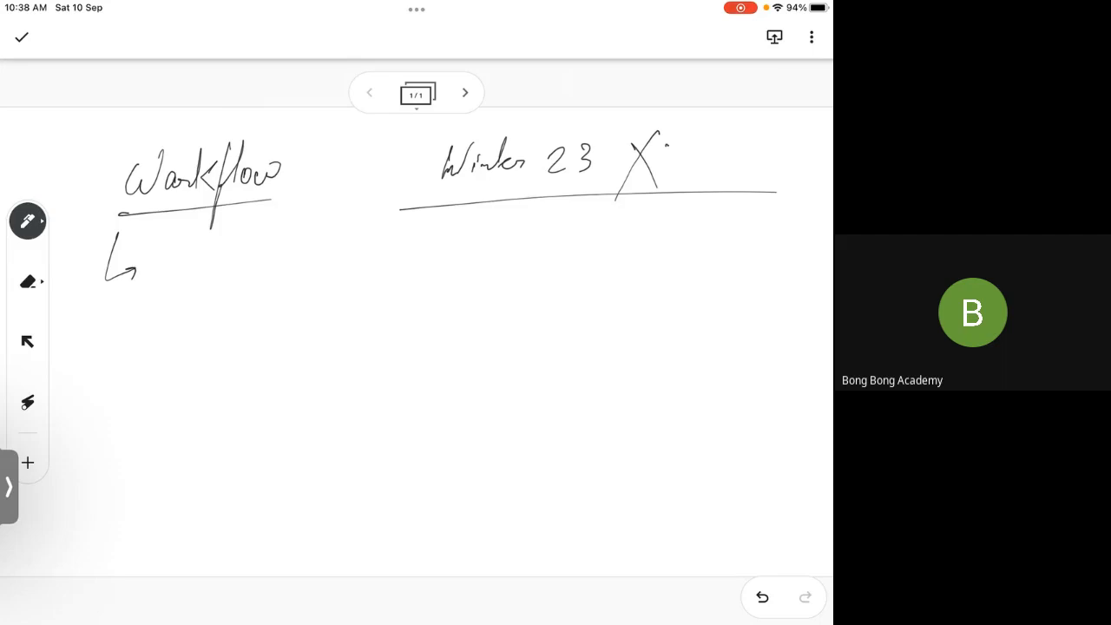
mouse_move(406, 128)
left_mouse_down()
mouse_move(396, 209)
mouse_move(548, 126)
mouse_move(685, 197)
left_mouse_up()
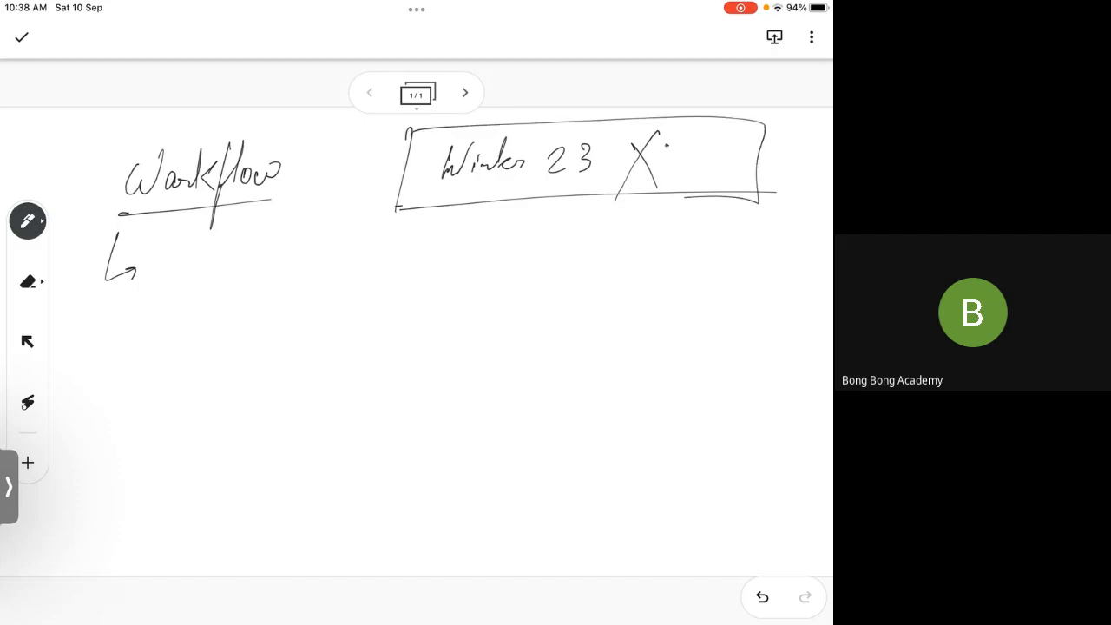
mouse_move(628, 254)
left_mouse_down()
mouse_move(654, 208)
mouse_move(682, 245)
mouse_move(703, 234)
mouse_move(712, 251)
left_mouse_up()
mouse_move(771, 212)
left_mouse_down()
mouse_move(772, 238)
mouse_move(763, 199)
left_mouse_up()
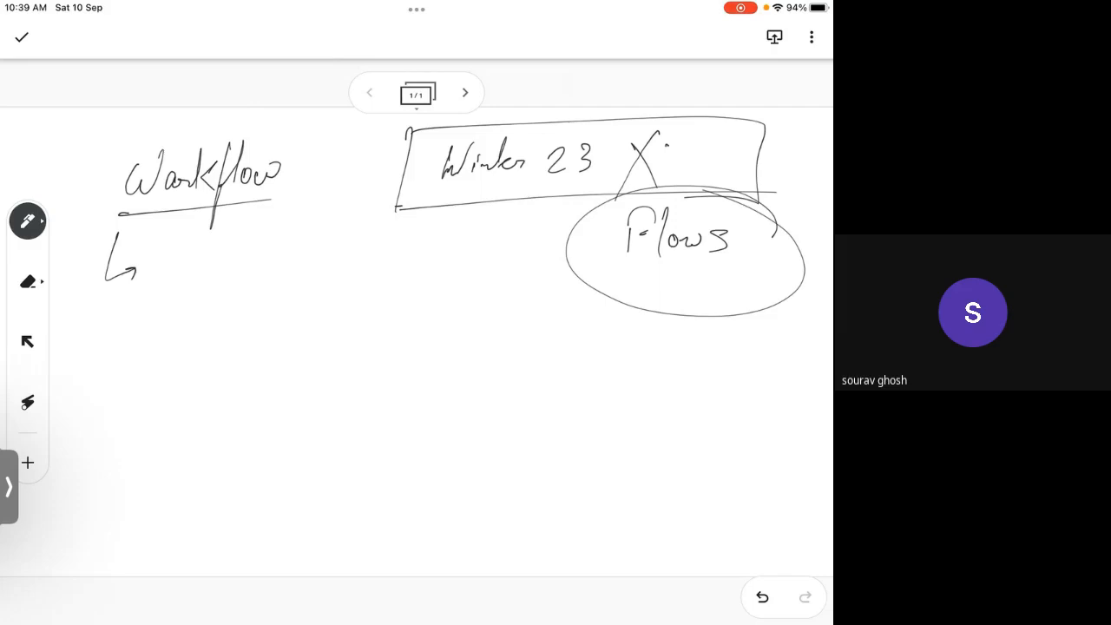
Step: Handwrite the list items "Create task", "Update field" and "Email" under the Workflow heading, with markers in front
mouse_move(184, 248)
left_mouse_down()
mouse_move(160, 290)
mouse_move(227, 271)
left_mouse_up()
mouse_move(236, 231)
left_mouse_down()
mouse_move(232, 272)
mouse_move(251, 271)
left_mouse_up()
mouse_move(294, 231)
left_mouse_down()
mouse_move(280, 278)
mouse_move(305, 261)
left_mouse_up()
mouse_move(305, 260)
left_mouse_down()
mouse_move(326, 257)
mouse_move(333, 271)
left_mouse_up()
left_click_drag(325, 261, 340, 270)
mouse_move(99, 352)
left_mouse_down()
mouse_move(148, 332)
mouse_move(182, 340)
mouse_move(187, 370)
left_mouse_up()
mouse_move(221, 332)
left_mouse_down()
mouse_move(228, 307)
mouse_move(256, 331)
left_mouse_up()
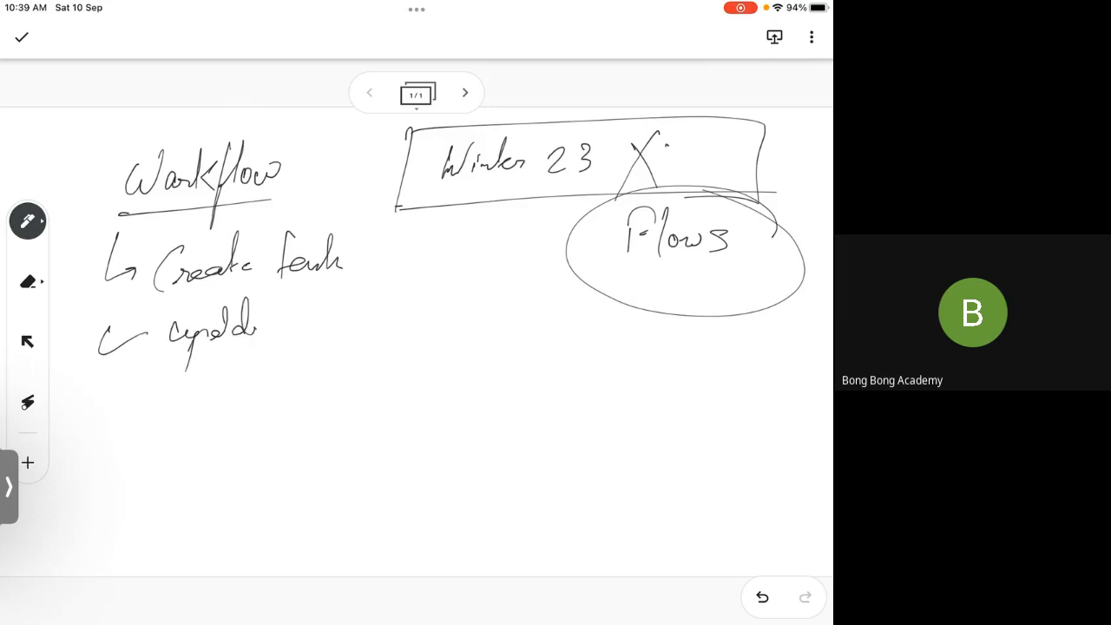
left_click_drag(307, 292, 276, 382)
left_click_drag(307, 330, 370, 288)
left_click_drag(91, 394, 115, 392)
mouse_move(167, 380)
left_mouse_down()
mouse_move(182, 411)
mouse_move(256, 382)
left_mouse_up()
mouse_move(260, 359)
left_mouse_down()
mouse_move(255, 392)
mouse_move(278, 410)
left_mouse_up()
Step: Add "Outbound Message" as the last Workflow list item, underline it and mark it with a cross
left_click_drag(90, 461, 144, 455)
left_click_drag(196, 443, 229, 460)
left_click_drag(234, 421, 257, 462)
left_click_drag(274, 422, 265, 460)
mouse_move(265, 458)
left_mouse_down()
mouse_move(347, 441)
mouse_move(352, 418)
left_mouse_up()
mouse_move(382, 395)
left_mouse_down()
mouse_move(375, 468)
mouse_move(413, 446)
mouse_move(517, 440)
left_mouse_up()
mouse_move(518, 439)
left_mouse_down()
mouse_move(469, 507)
mouse_move(536, 438)
left_mouse_up()
left_click(560, 440)
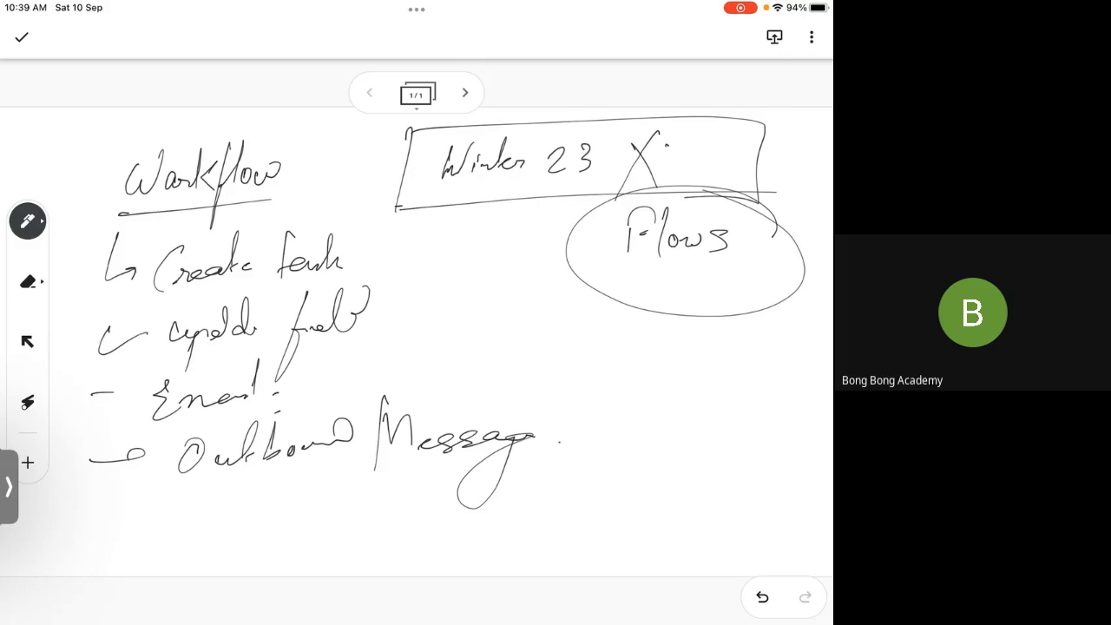
left_click_drag(212, 505, 477, 486)
left_click_drag(560, 422, 587, 461)
left_click_drag(578, 423, 535, 474)
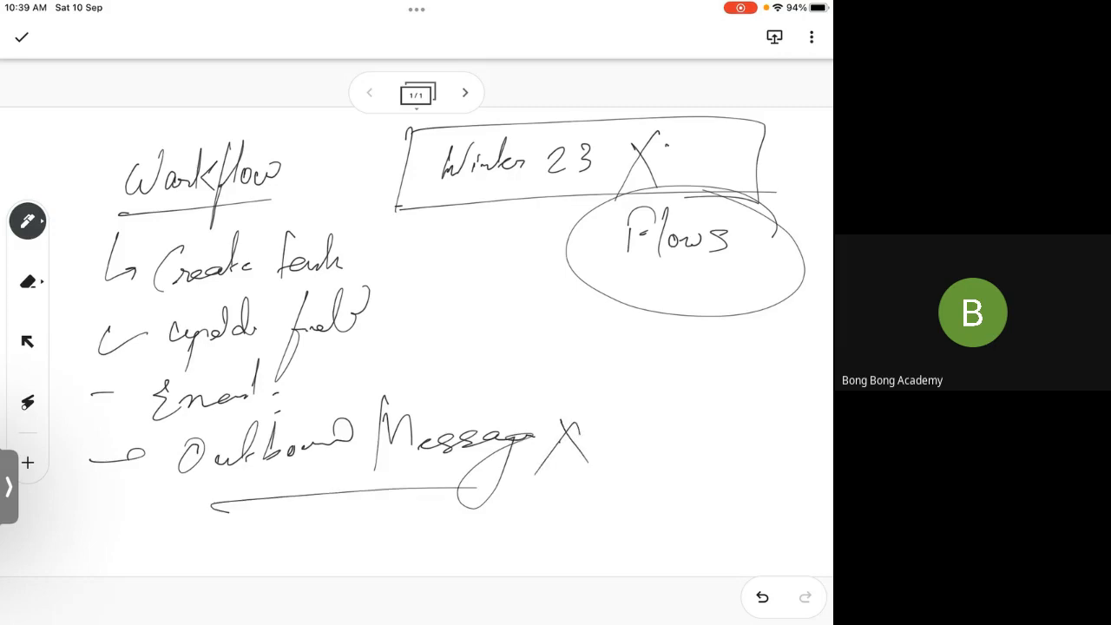
Step: Draw a connector line from Workflow to the circled Flows and circle the Workflow heading
mouse_move(342, 198)
left_mouse_down()
mouse_move(418, 333)
mouse_move(638, 290)
left_mouse_up()
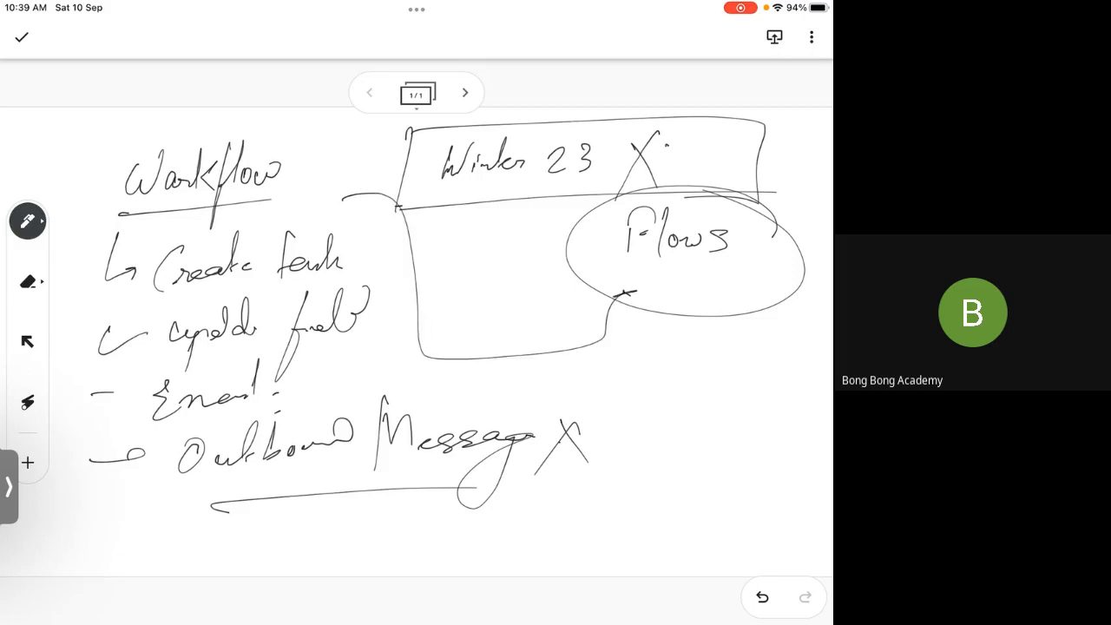
mouse_move(314, 149)
left_mouse_down()
mouse_move(122, 227)
mouse_move(347, 148)
left_mouse_up()
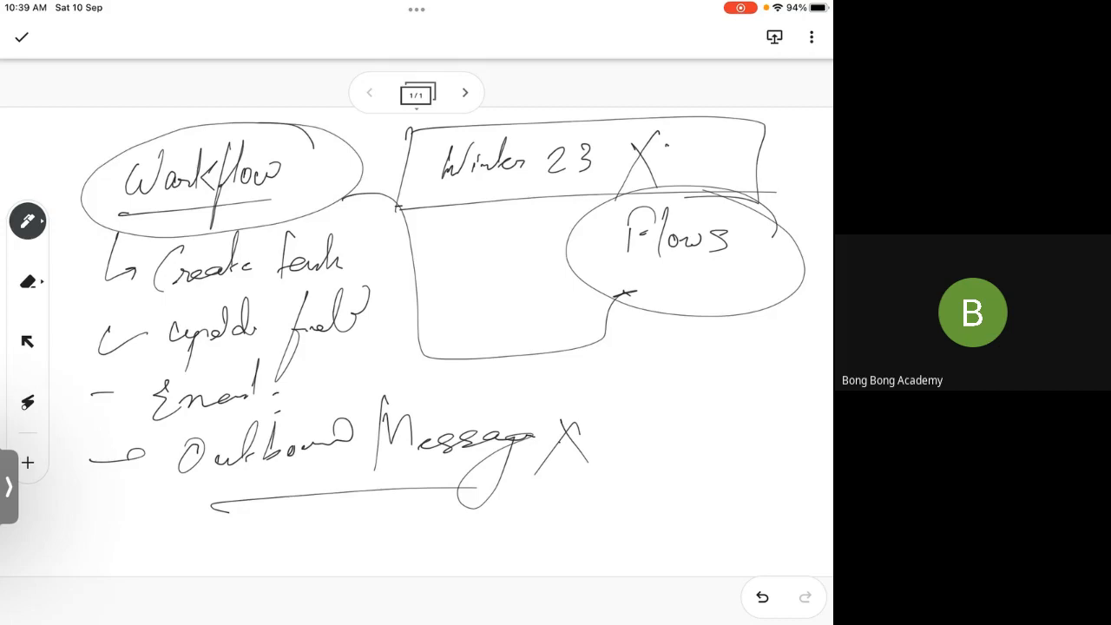
Step: Add a second frame to the jam and handwrite the underlined heading "Process Builder" on it
left_click(465, 93)
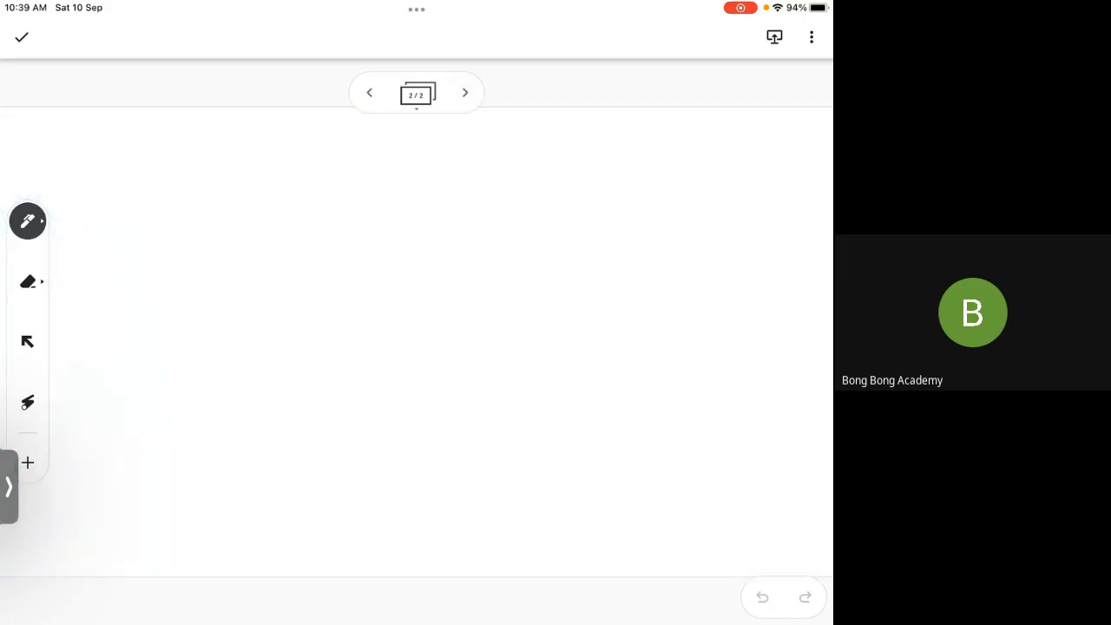
mouse_move(113, 168)
left_mouse_down()
mouse_move(163, 201)
mouse_move(226, 195)
left_mouse_up()
mouse_move(277, 169)
left_mouse_down()
mouse_move(275, 205)
mouse_move(384, 186)
left_mouse_up()
left_click(404, 190)
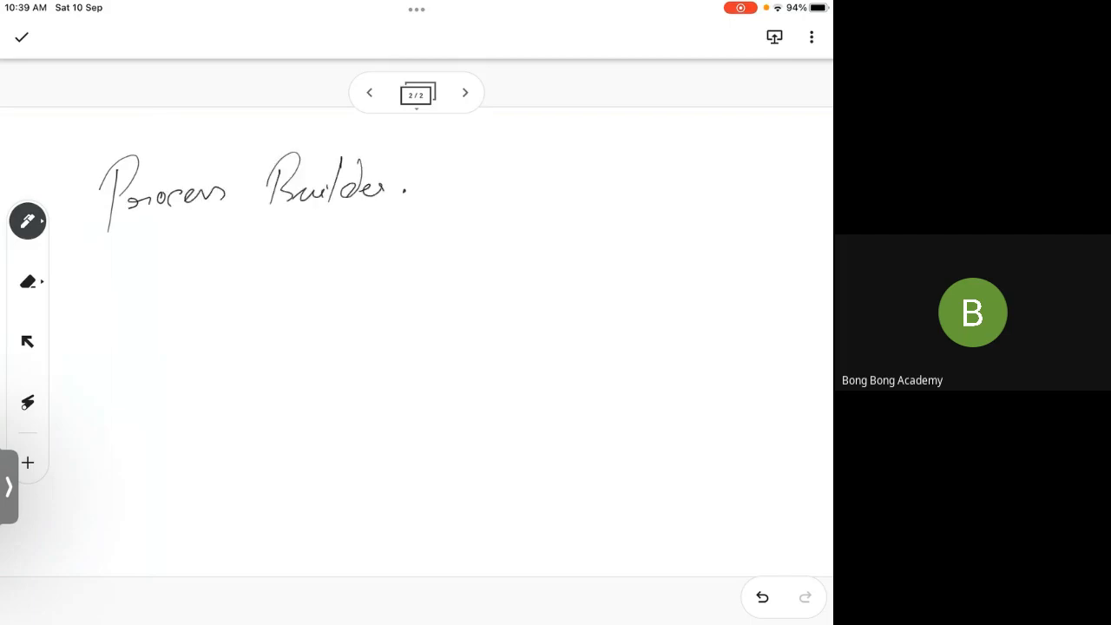
left_click_drag(108, 247, 430, 226)
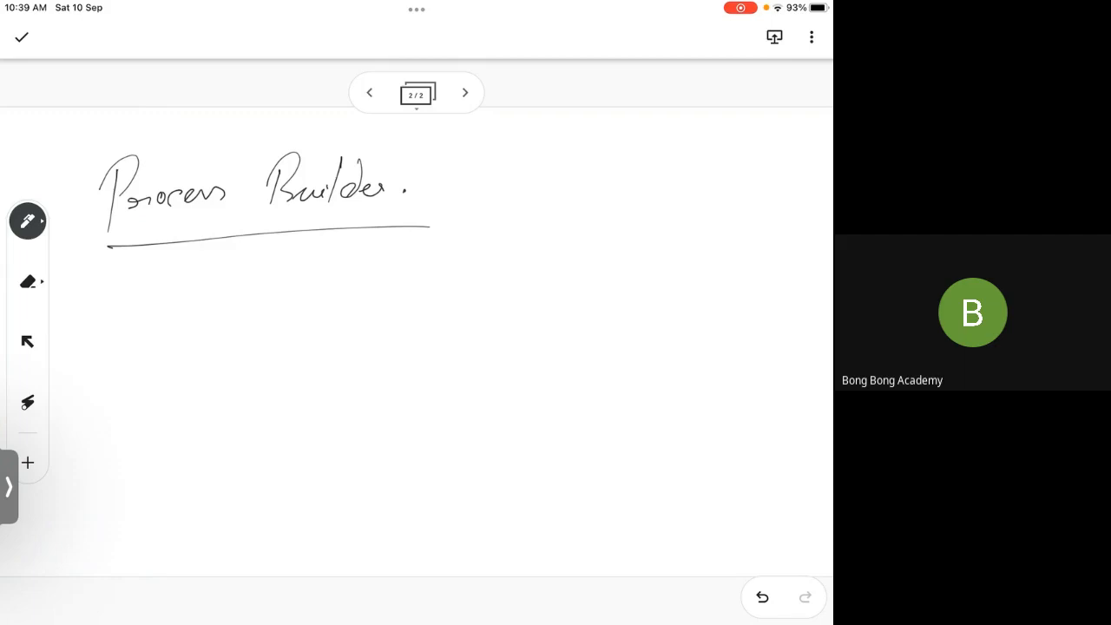
Step: Write "Create a record" as the first item under Process Builder, underline it and add a double check mark
mouse_move(171, 253)
left_mouse_down()
mouse_move(189, 289)
mouse_move(200, 286)
left_mouse_up()
mouse_move(265, 255)
left_mouse_down()
mouse_move(269, 286)
mouse_move(314, 271)
mouse_move(322, 286)
mouse_move(374, 284)
mouse_move(412, 267)
mouse_move(491, 274)
mouse_move(512, 245)
mouse_move(513, 274)
left_mouse_up()
left_click(526, 274)
left_click_drag(239, 322, 550, 295)
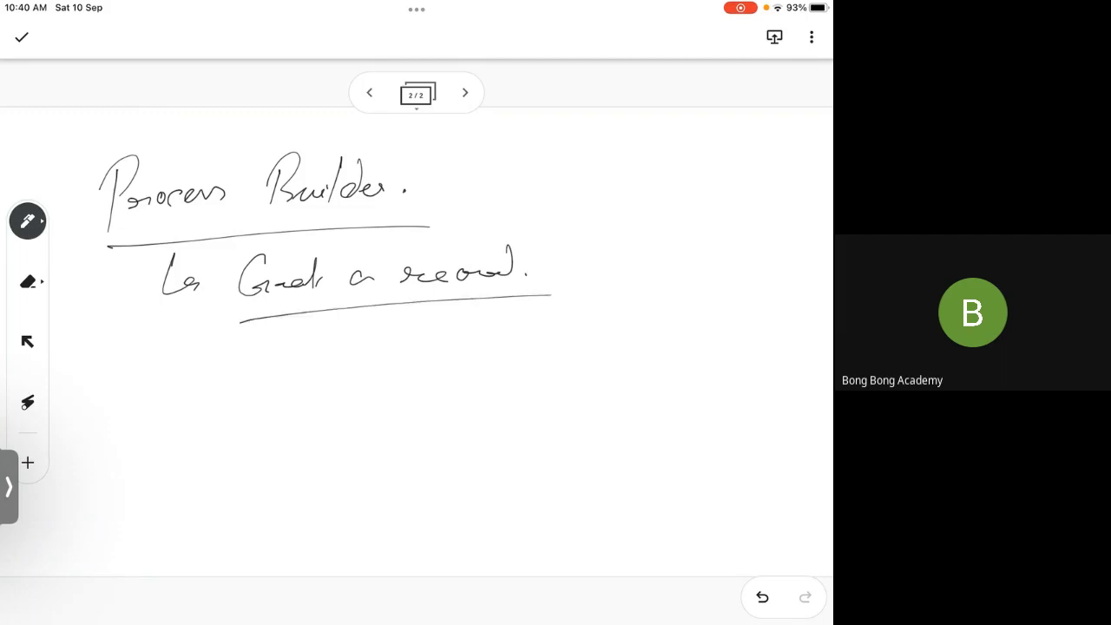
left_click_drag(570, 264, 642, 232)
left_click_drag(597, 274, 659, 242)
Step: Add a second branch arrow under Process Builder with the item "Any object"
left_click_drag(168, 324, 200, 373)
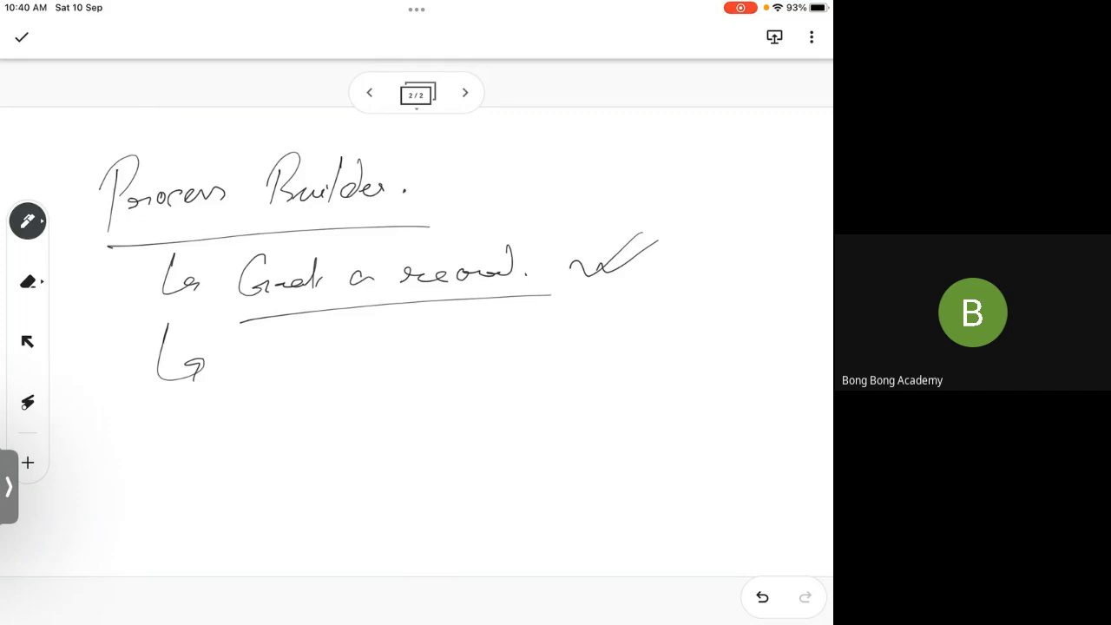
mouse_move(263, 350)
left_mouse_down()
mouse_move(268, 370)
mouse_move(273, 334)
left_mouse_up()
mouse_move(255, 377)
left_mouse_down()
mouse_move(253, 386)
mouse_move(289, 372)
mouse_move(305, 389)
left_mouse_up()
mouse_move(263, 340)
left_mouse_down()
mouse_move(277, 369)
mouse_move(348, 354)
mouse_move(352, 396)
mouse_move(411, 328)
left_mouse_up()
left_click(435, 358)
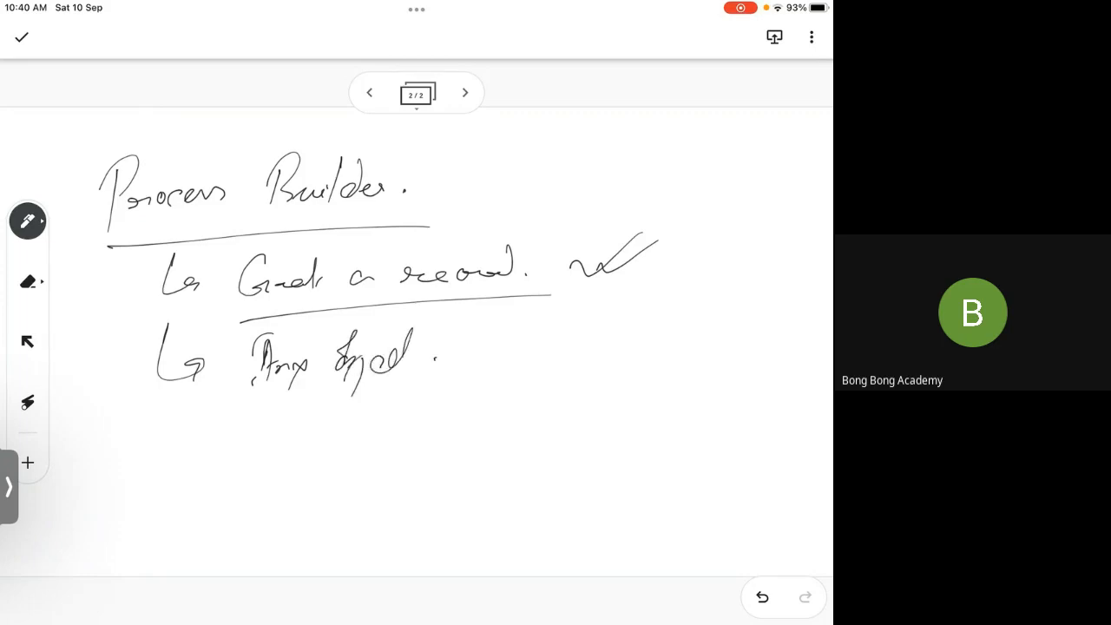
Step: Add a third branch arrow with four short placeholder lines stacked beside it
left_click_drag(165, 408, 203, 441)
left_click_drag(267, 439, 335, 427)
left_click_drag(270, 462, 334, 448)
left_click_drag(267, 494, 312, 478)
left_click_drag(276, 527, 297, 522)
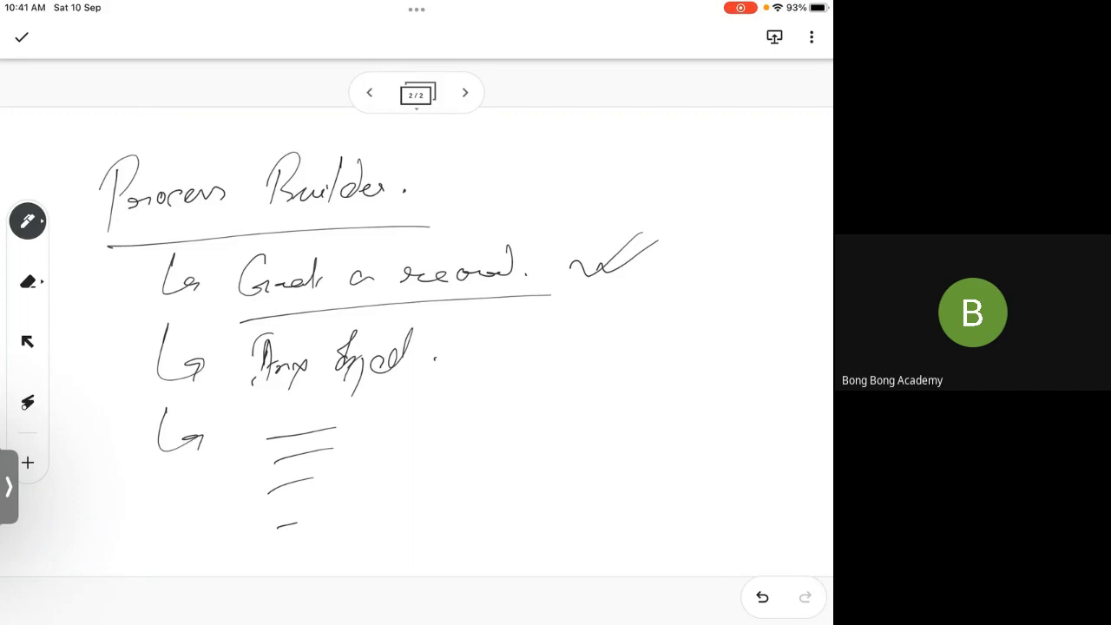
Step: Return to the Google Meet call and stop sharing the tablet's screen
left_click(9, 486)
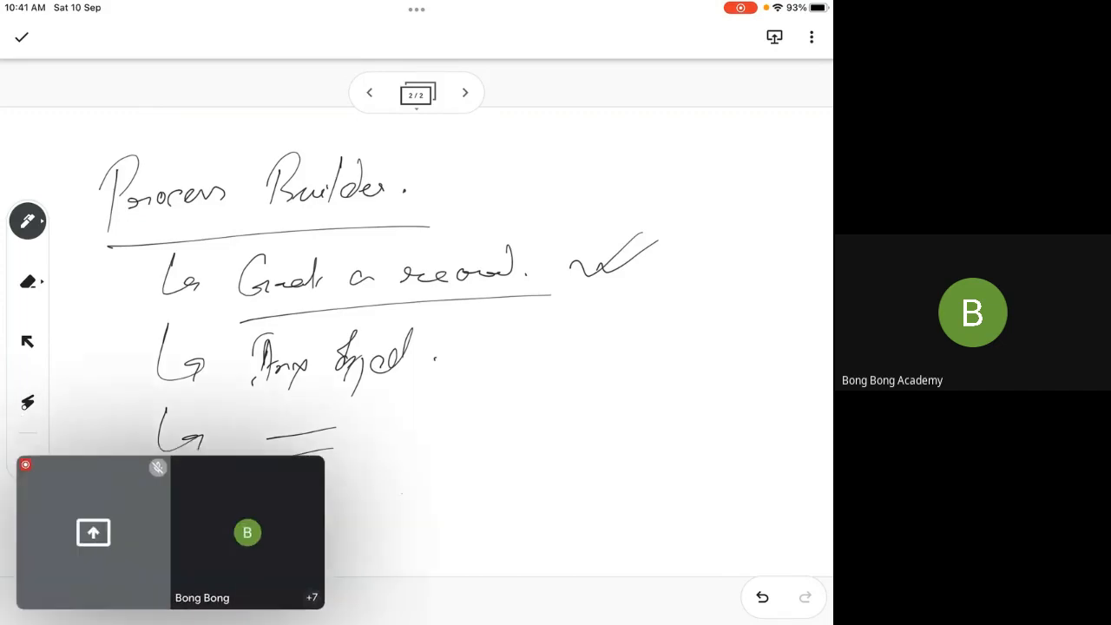
left_click(170, 532)
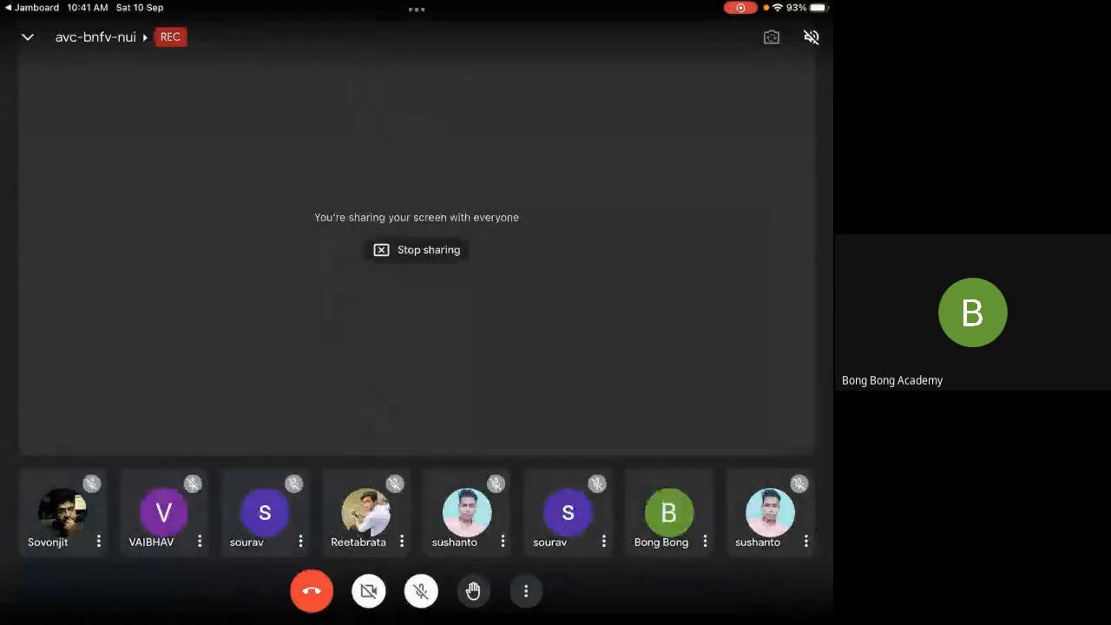
left_click(525, 591)
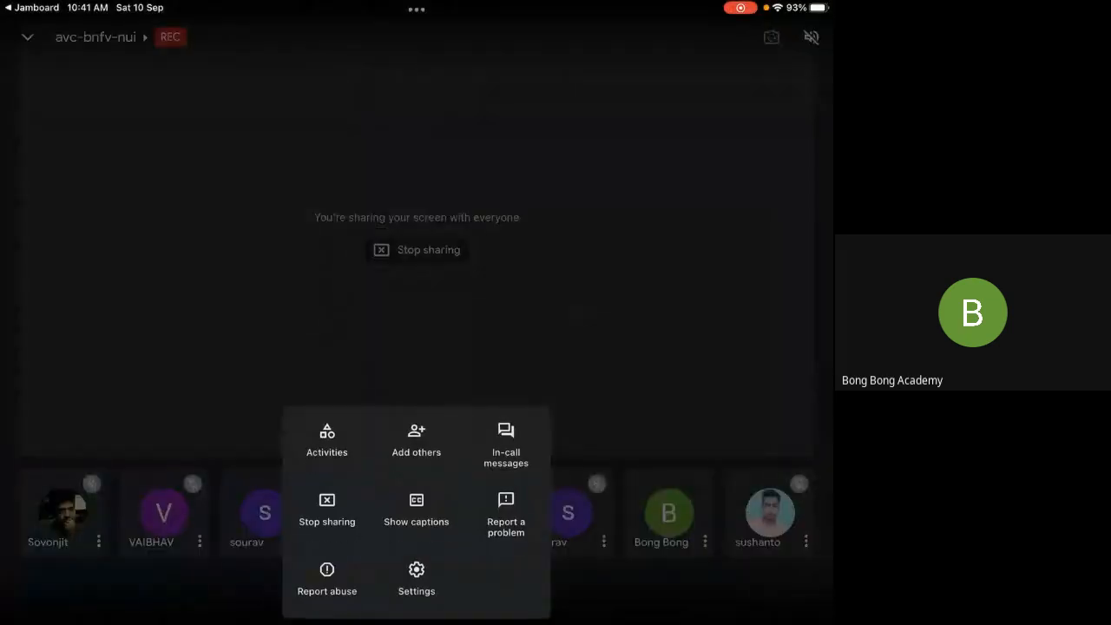
left_click(326, 510)
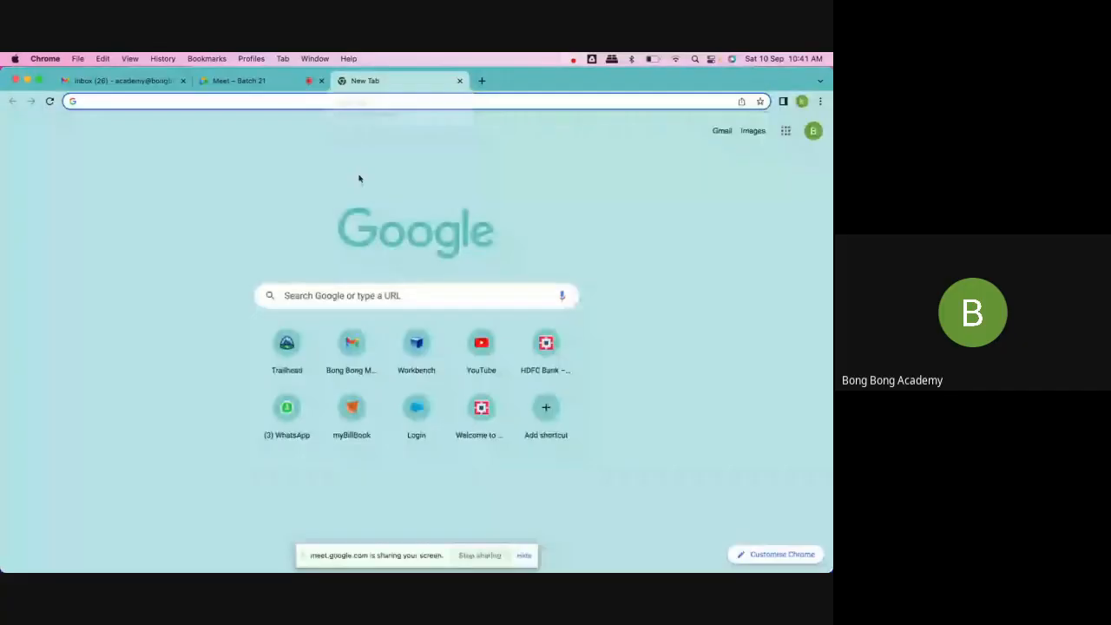
Step: Open the Salesforce Trailhead website in the new Chrome tab
left_click(343, 97)
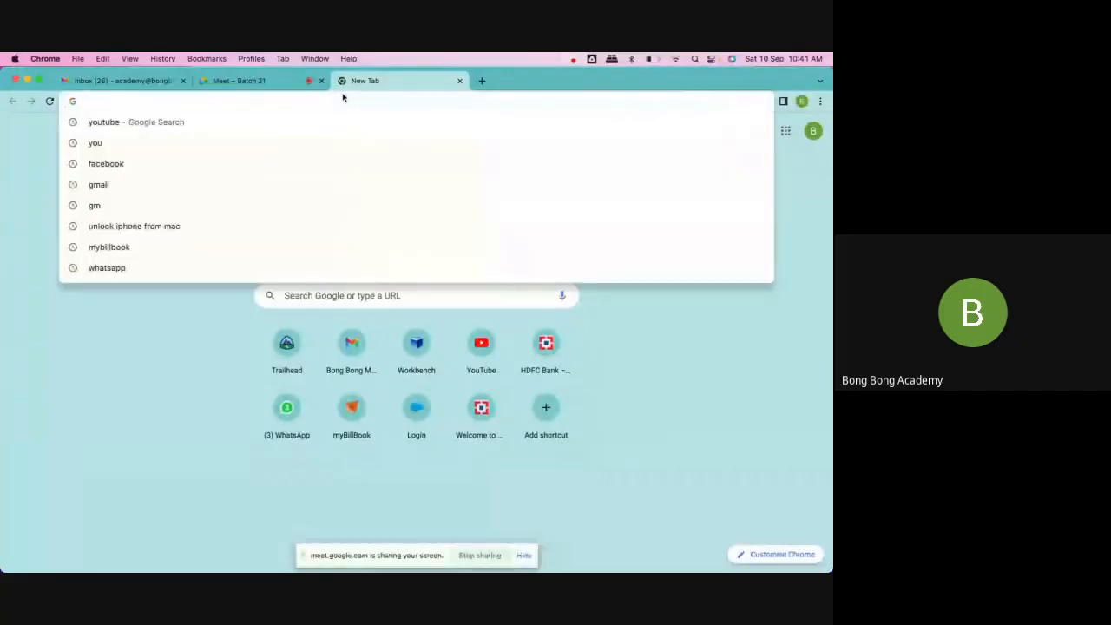
type("tra")
key("Return")
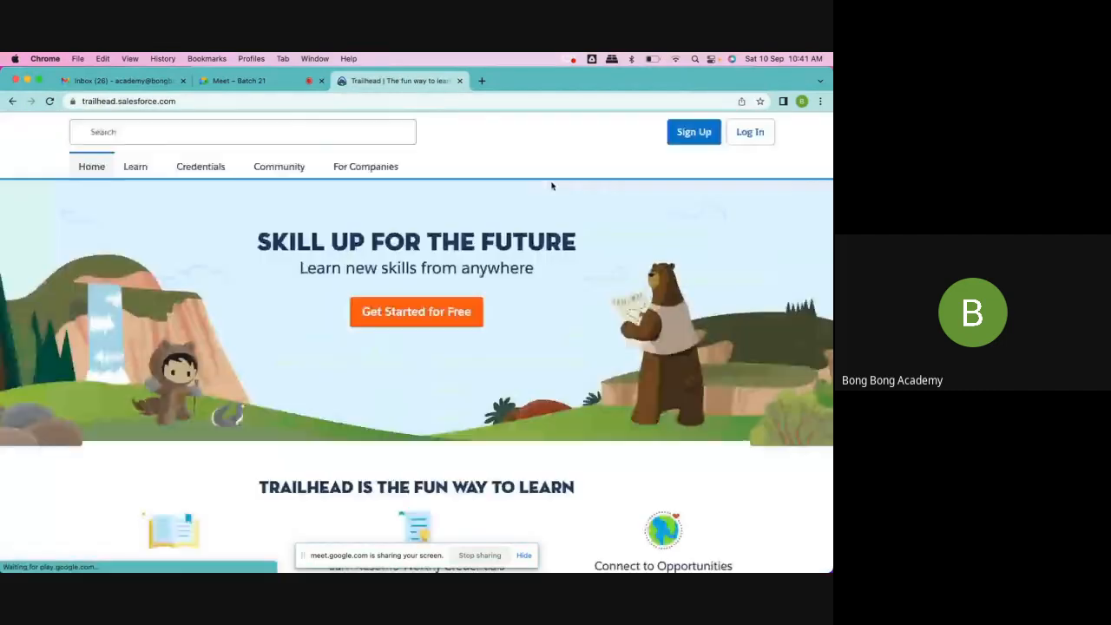
Step: Log in to Trailhead with the LinkedIn account and hide the screen-sharing notice
left_click(750, 133)
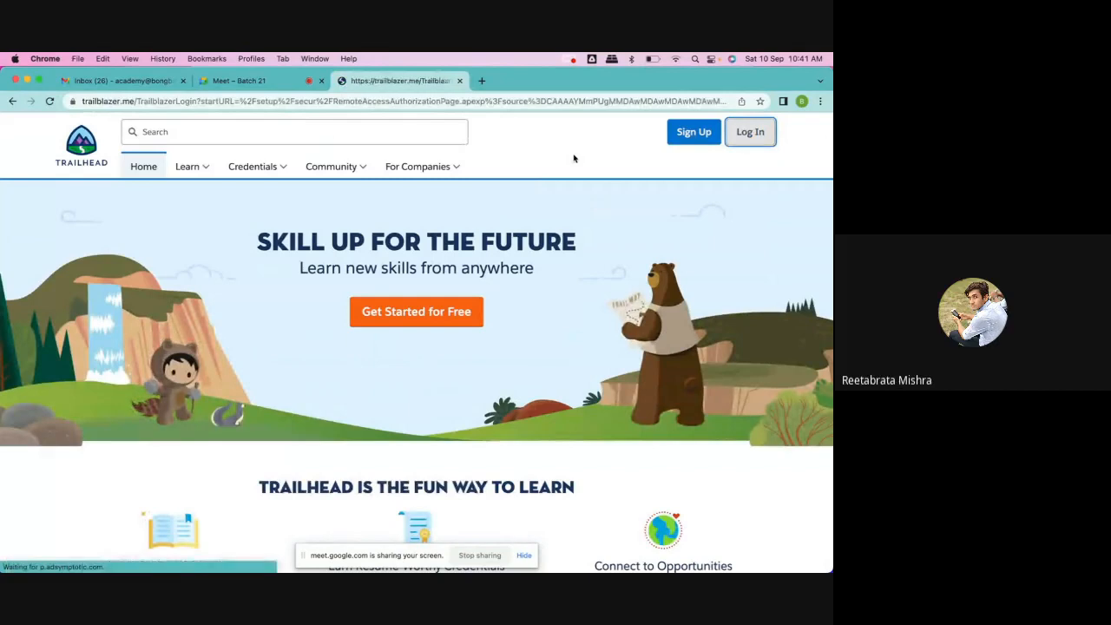
left_click(528, 556)
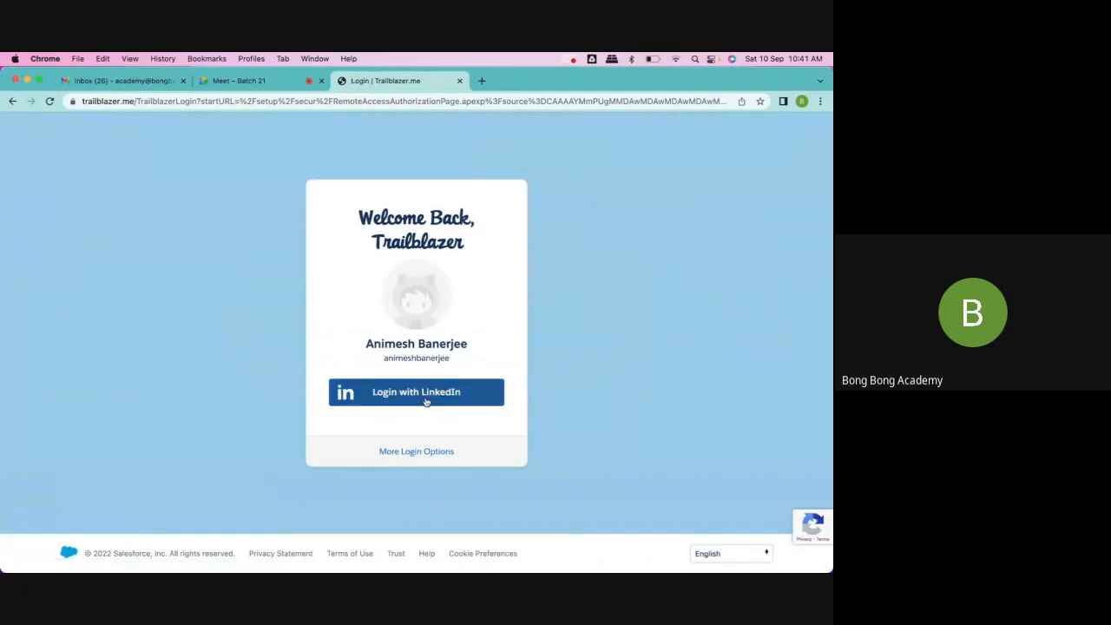
left_click(426, 402)
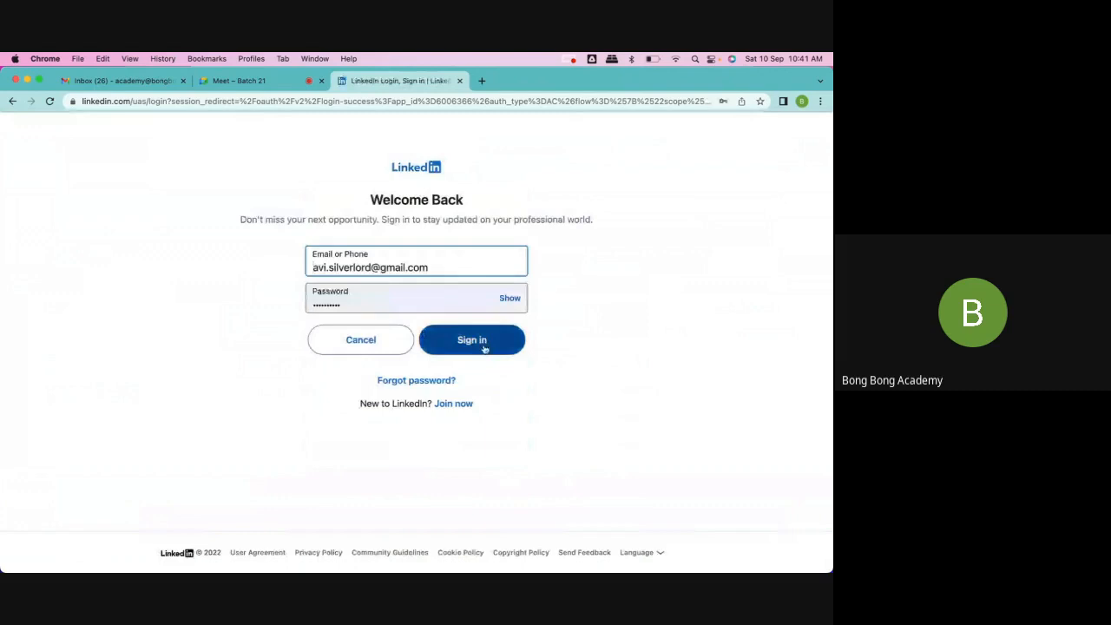
left_click(484, 348)
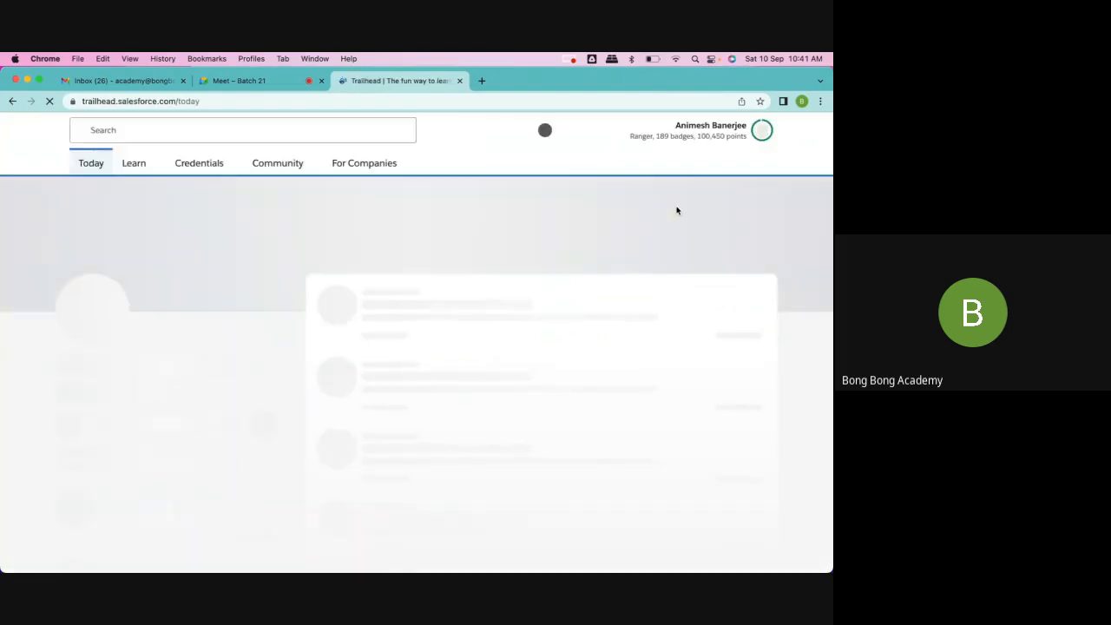
Step: Launch the Batch21 playground from the profile's Hands-On Orgs and show its Accounts list
left_click(762, 132)
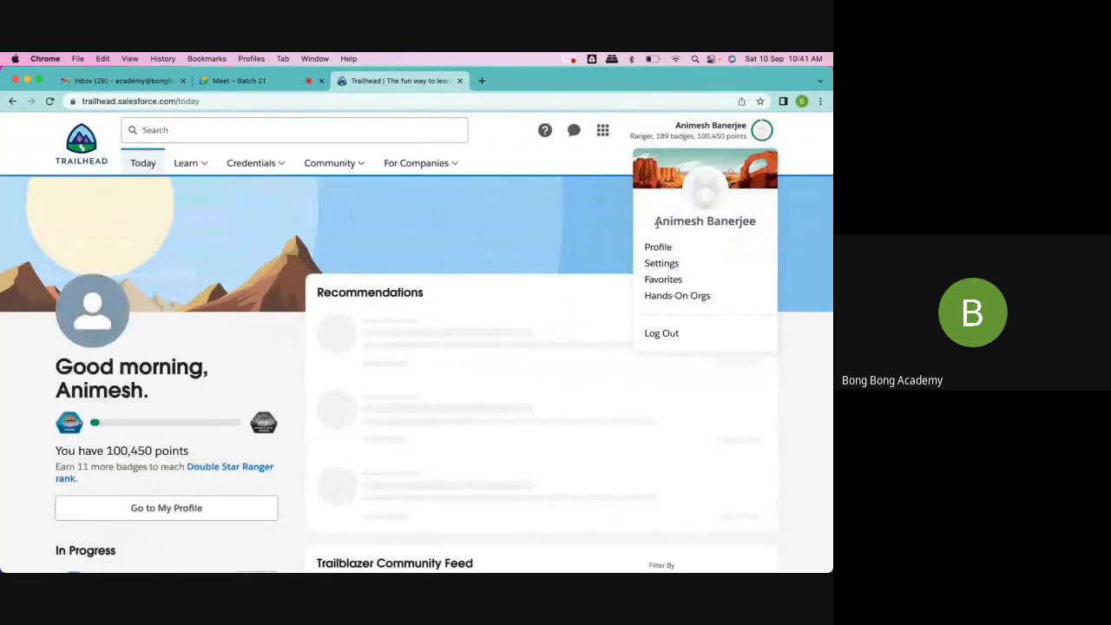
left_click(658, 297)
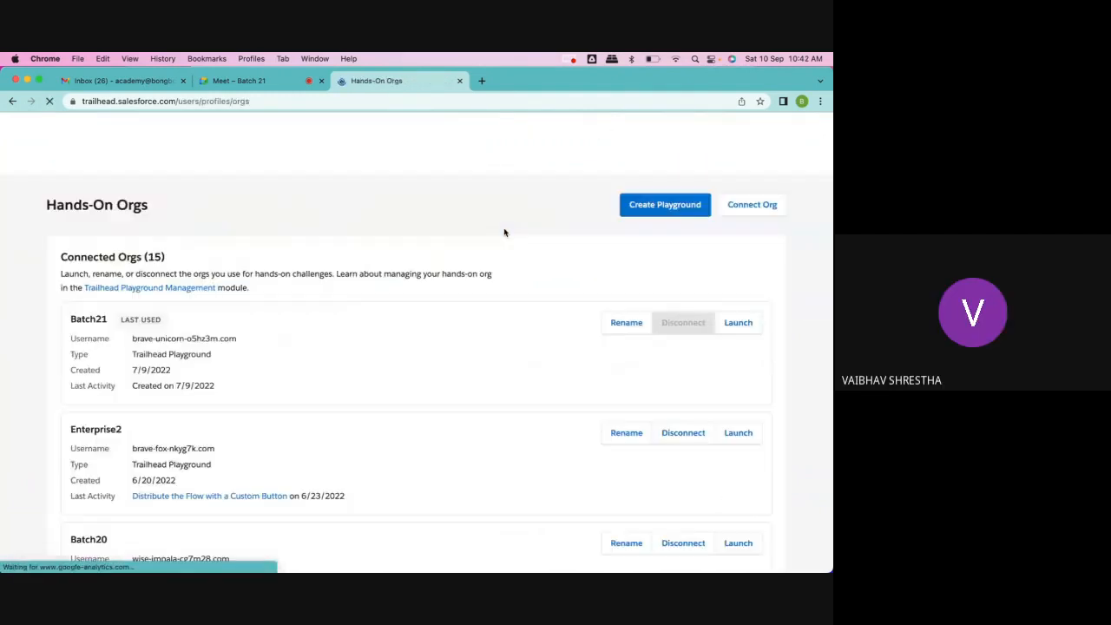
left_click(736, 328)
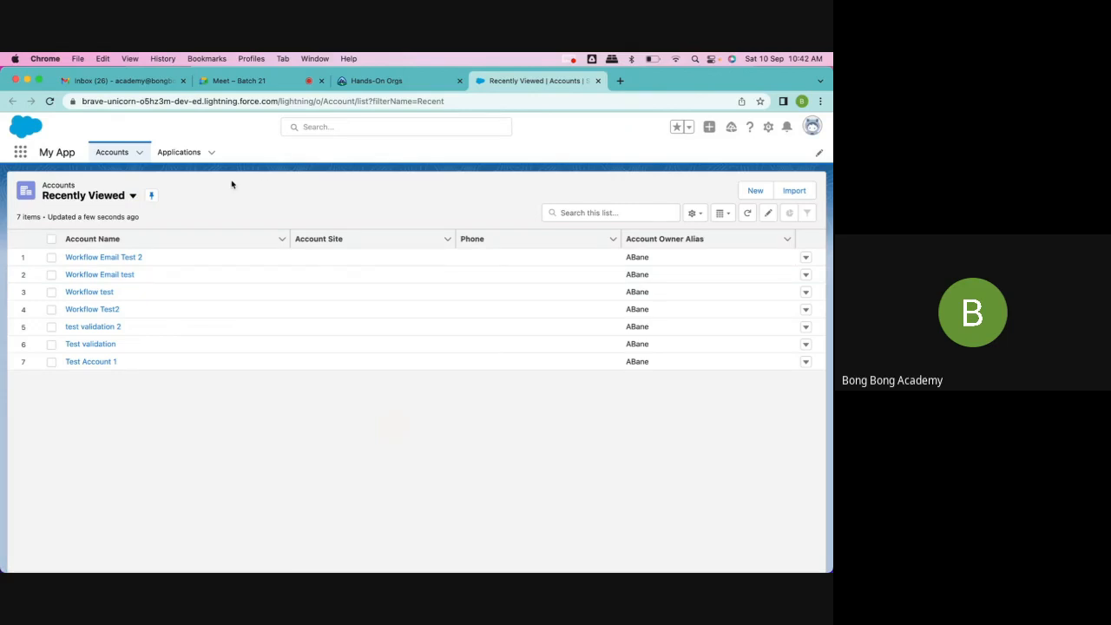
left_click(111, 152)
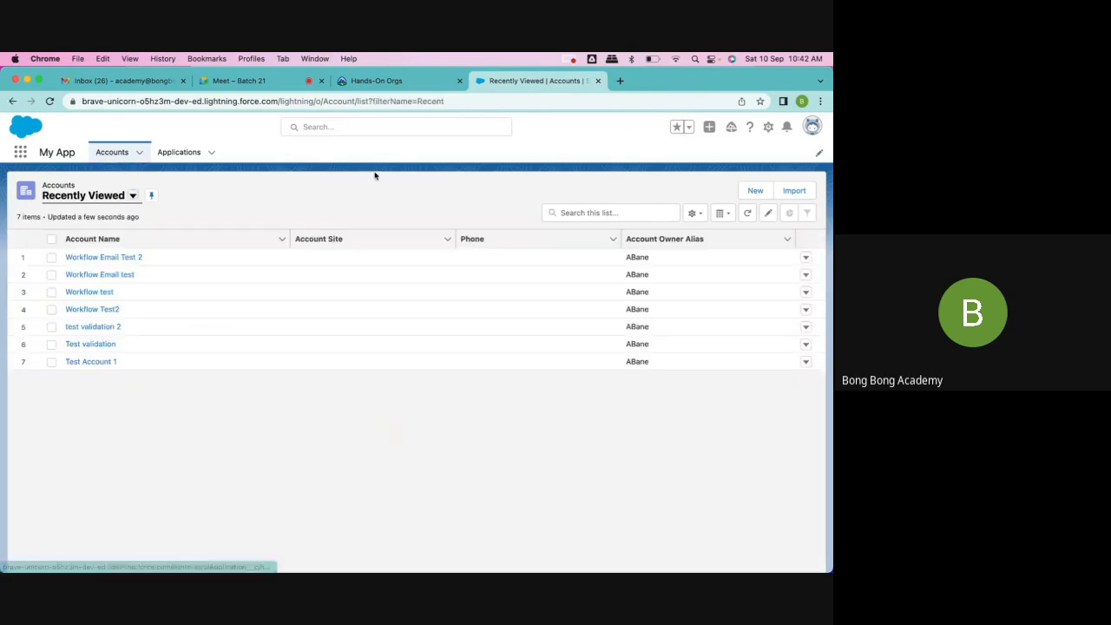
Step: Open Process Builder from the org's Setup and start a new process, continuing in Process Builder instead of Flow Builder
left_click(768, 127)
left_click(728, 165)
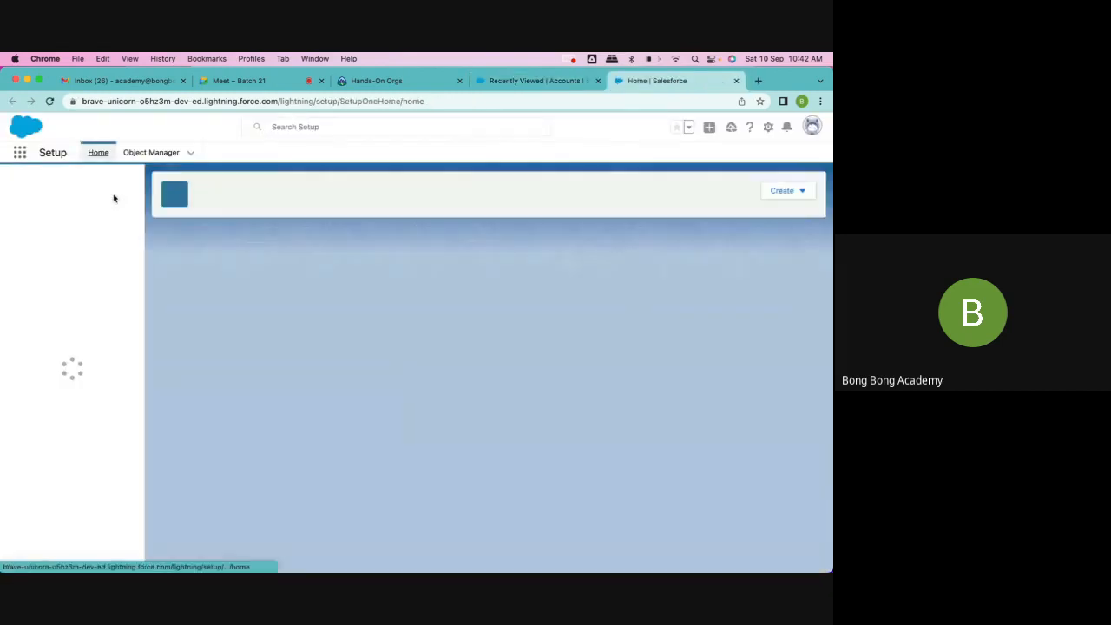
left_click(54, 183)
type("process")
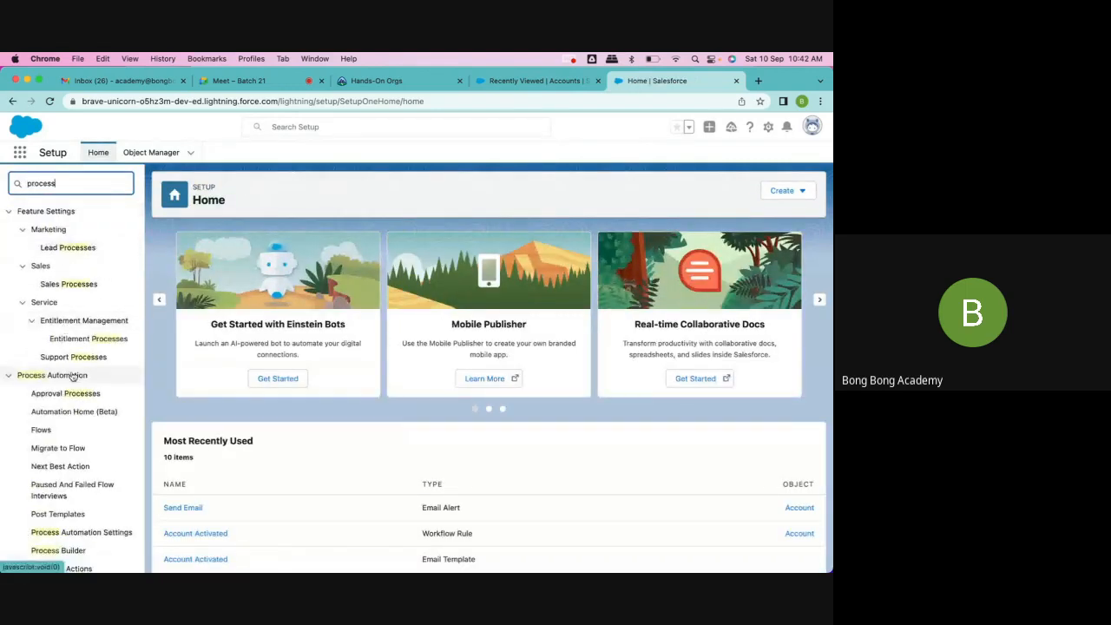
scroll(70, 373, "down", 2)
left_click(53, 473)
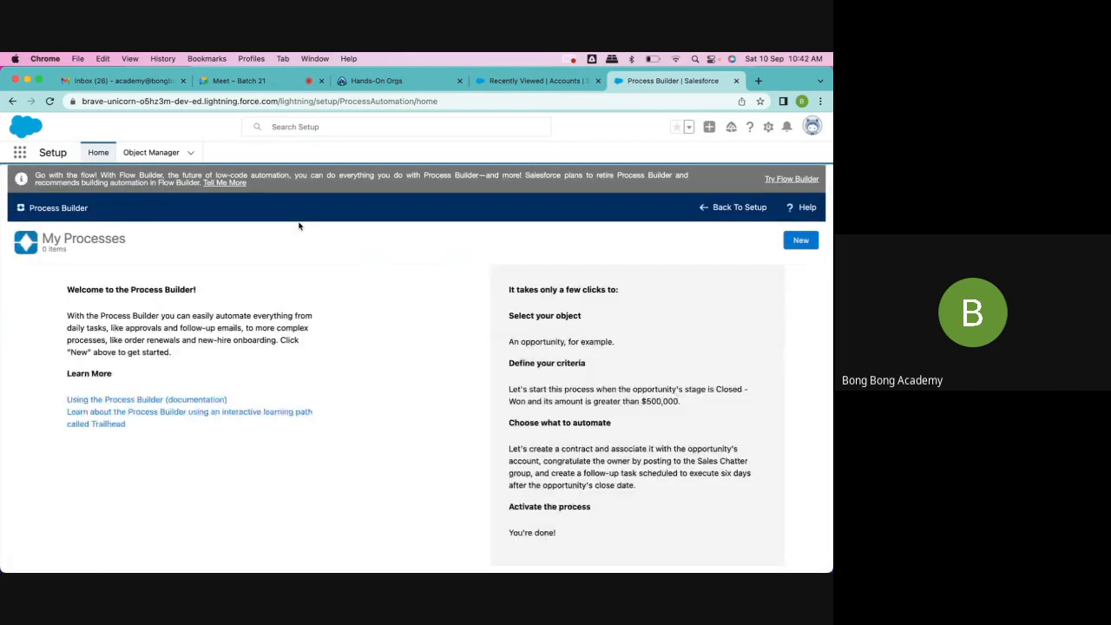
left_click(792, 244)
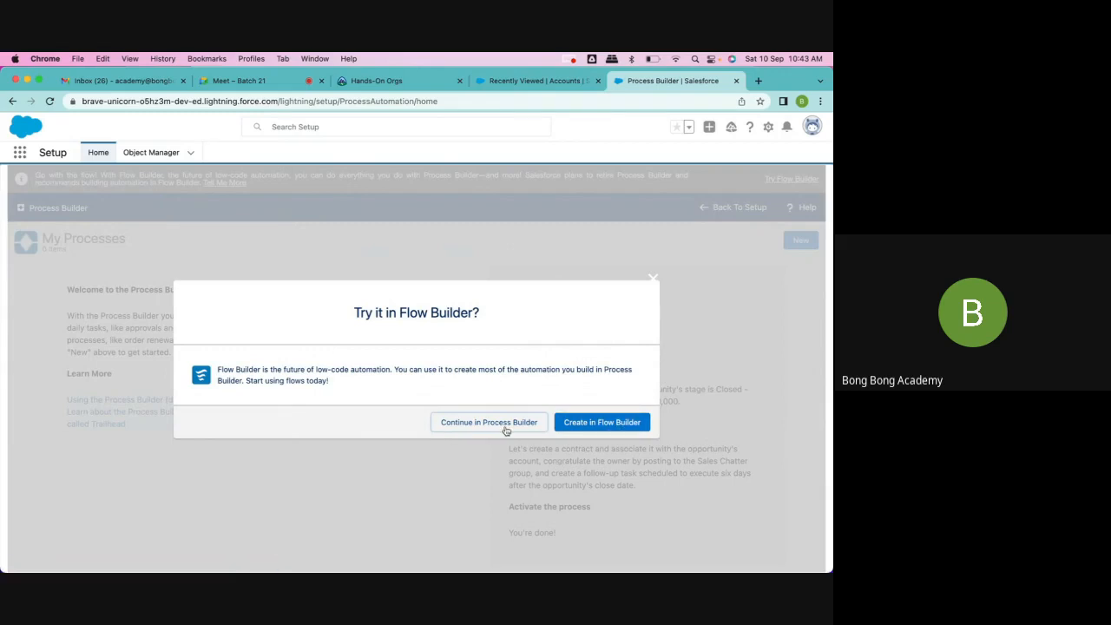
left_click(458, 424)
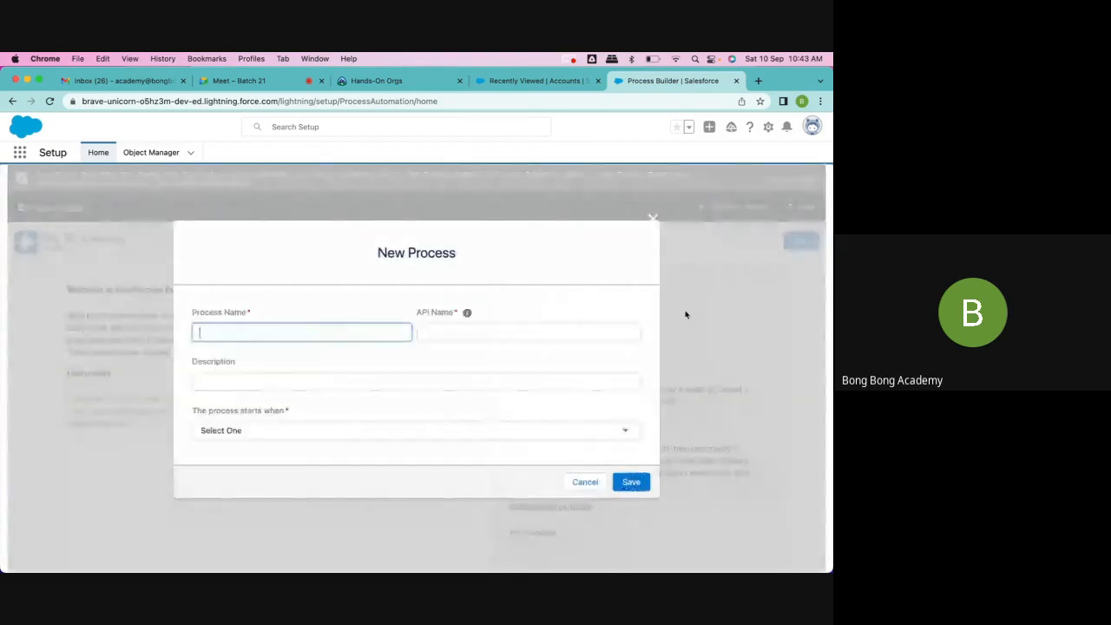
Step: Name the new process AutoCreateContact and have its API name filled in automatically
left_click(273, 332)
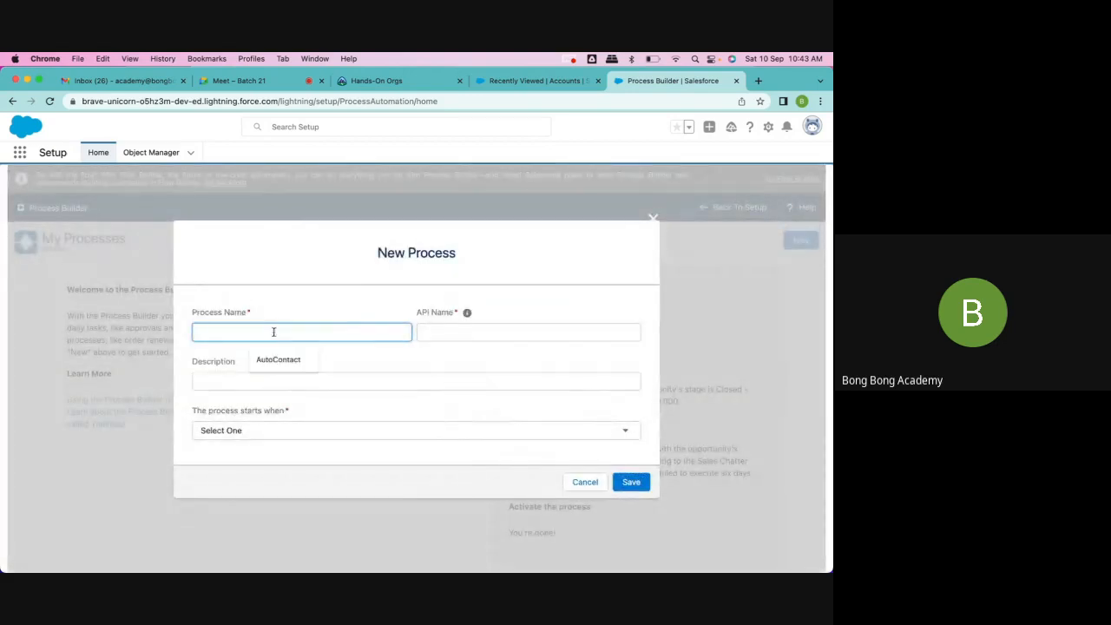
left_click(251, 271)
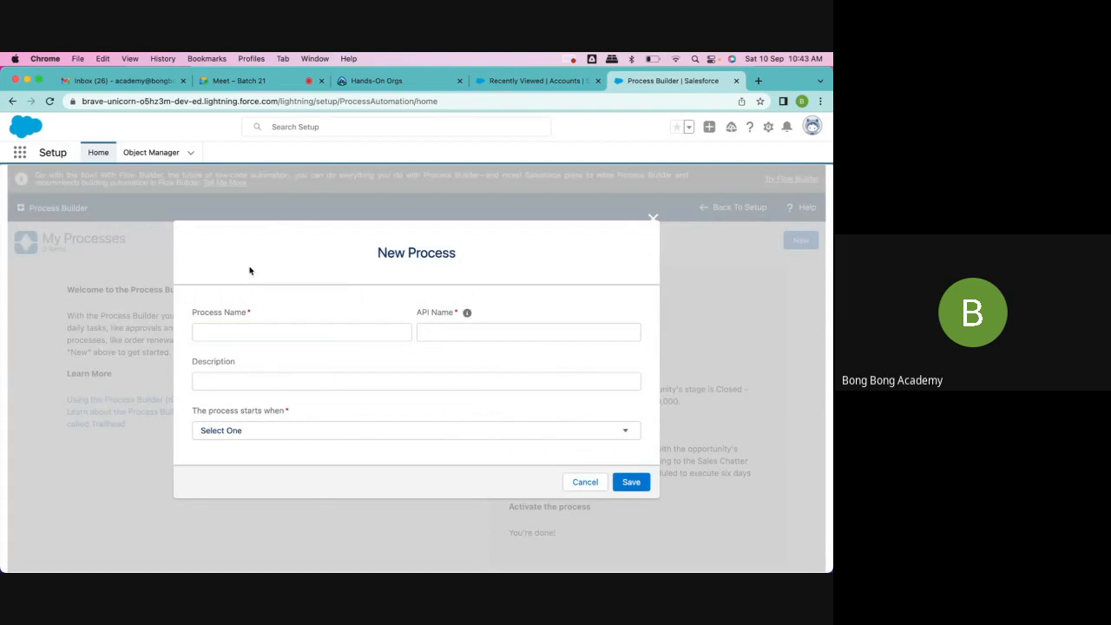
left_click(233, 330)
type("Au")
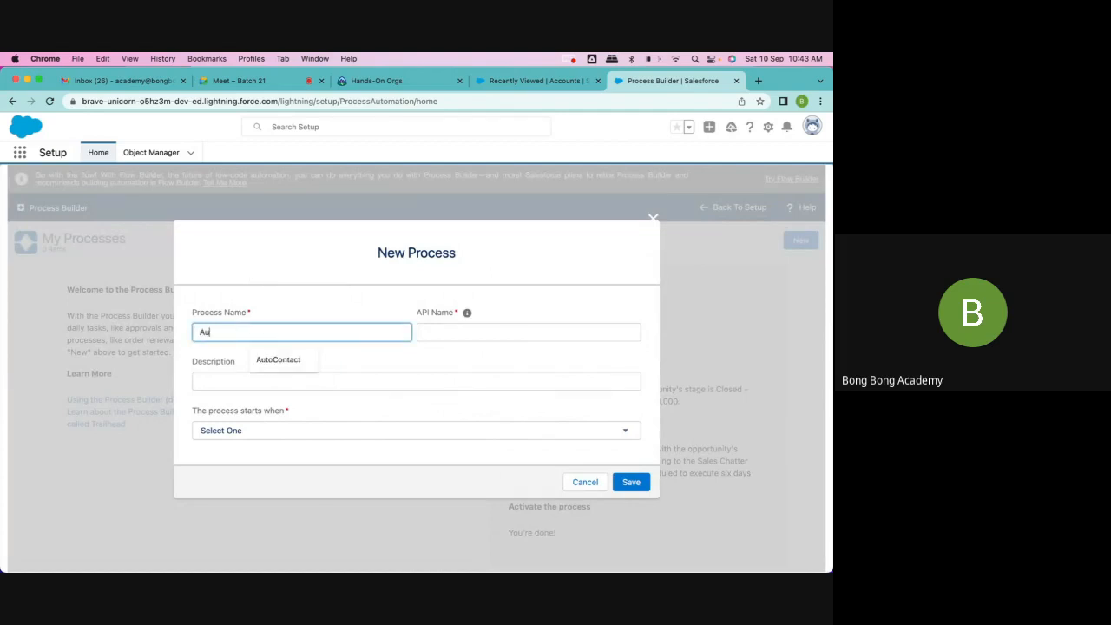
type("toCreateContact")
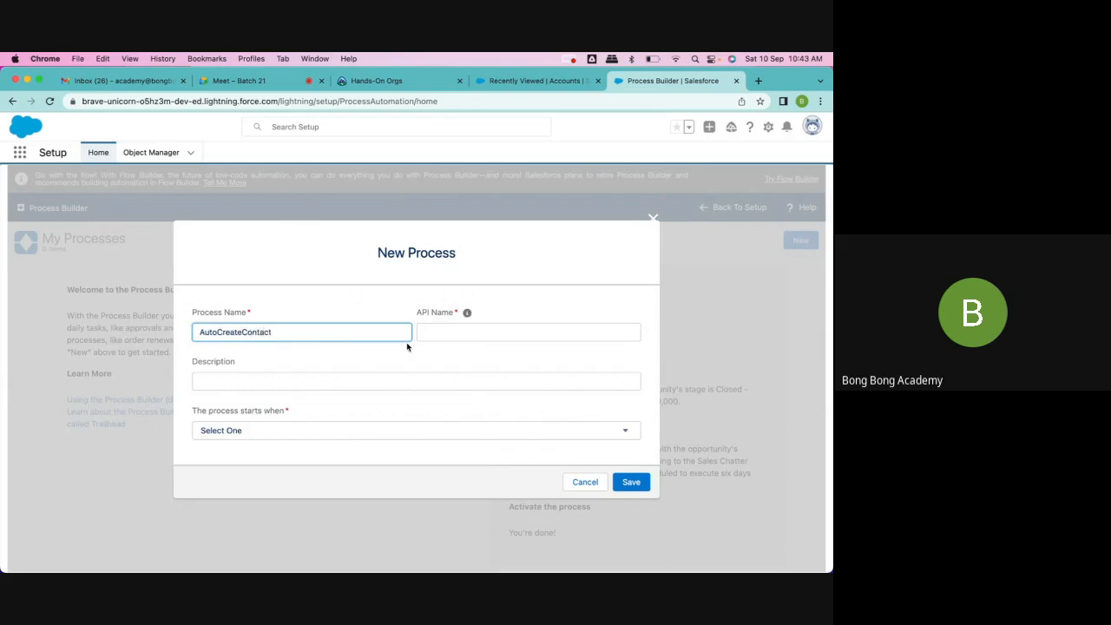
left_click(468, 334)
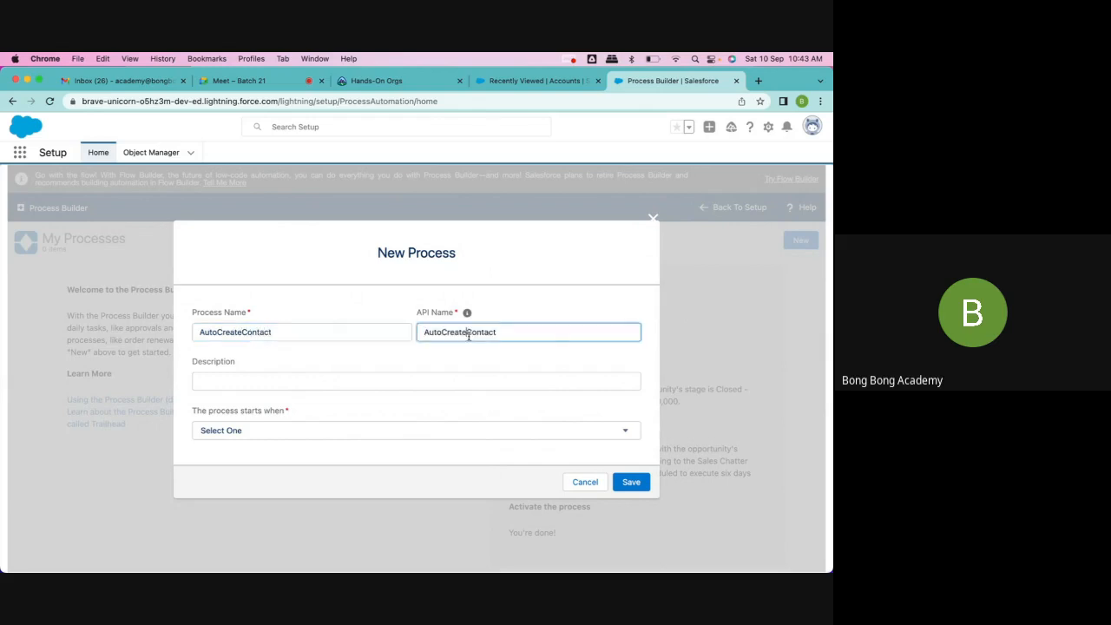
left_click(287, 373)
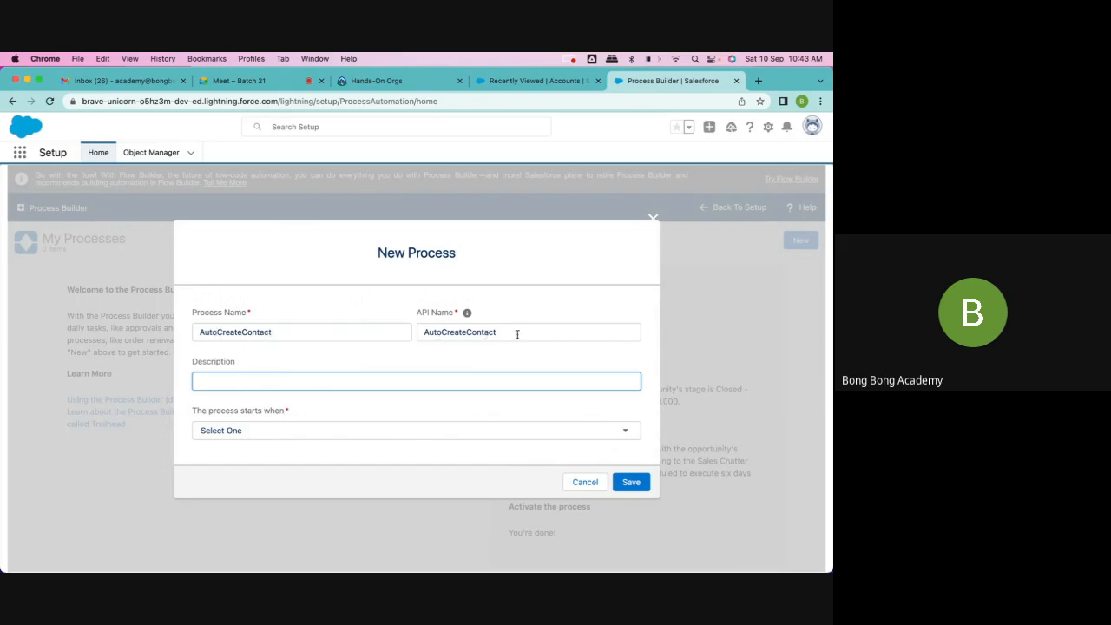
Step: Clear the API name and rename the process "Auto Create Contact" with the generated API name Auto_Create_Contact
left_click_drag(516, 334, 422, 332)
key("BackSpace")
left_click_drag(303, 337, 14, 330)
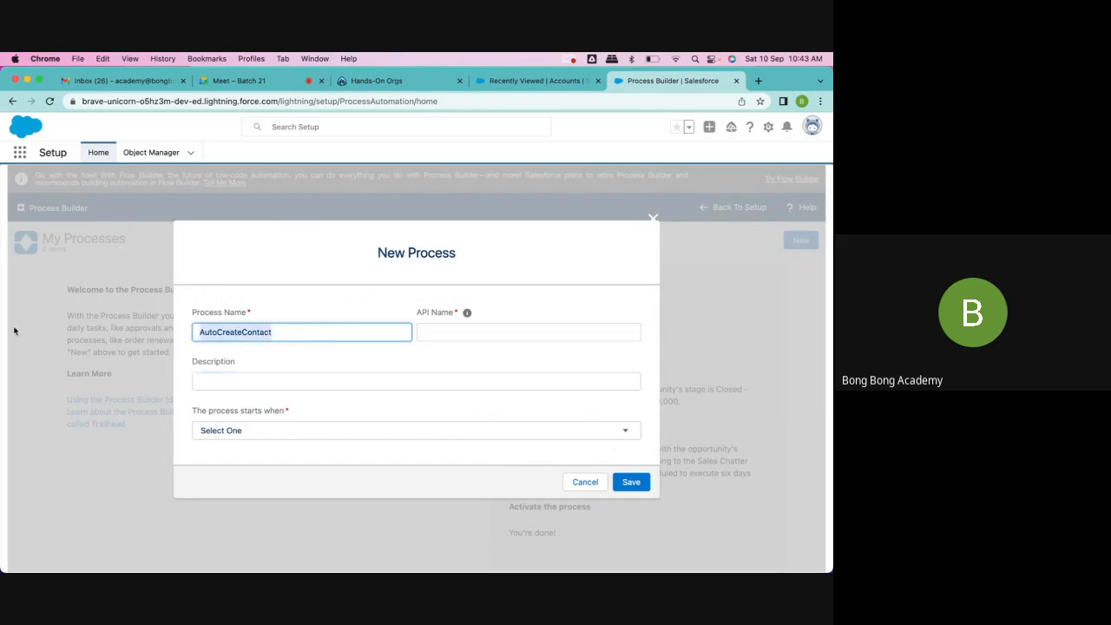
type("Auto Cr")
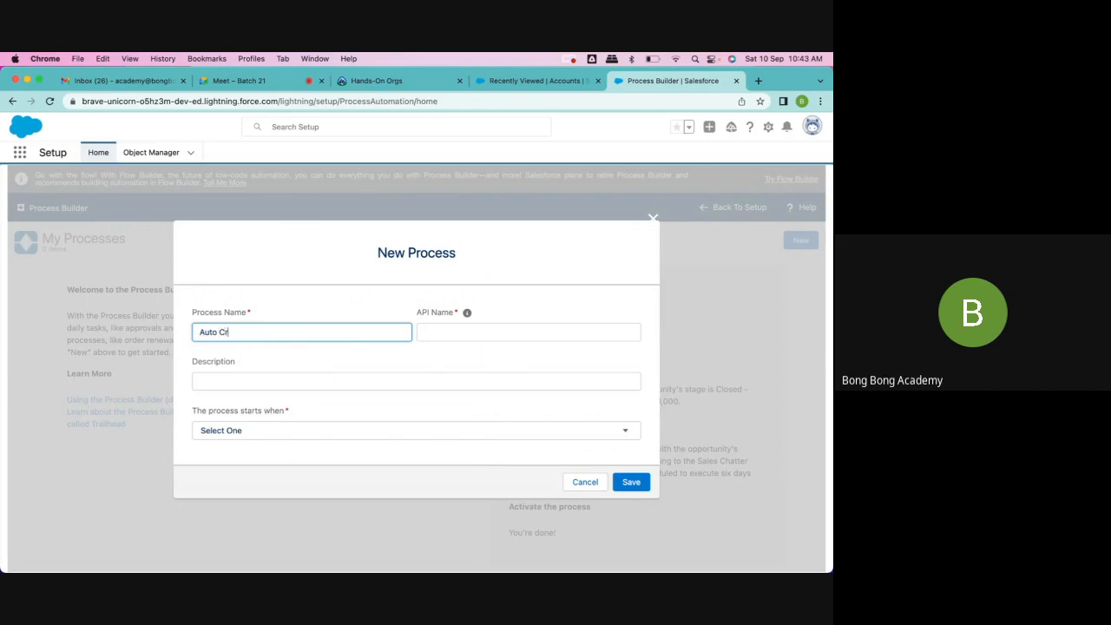
type("eate Contact")
left_click(294, 381)
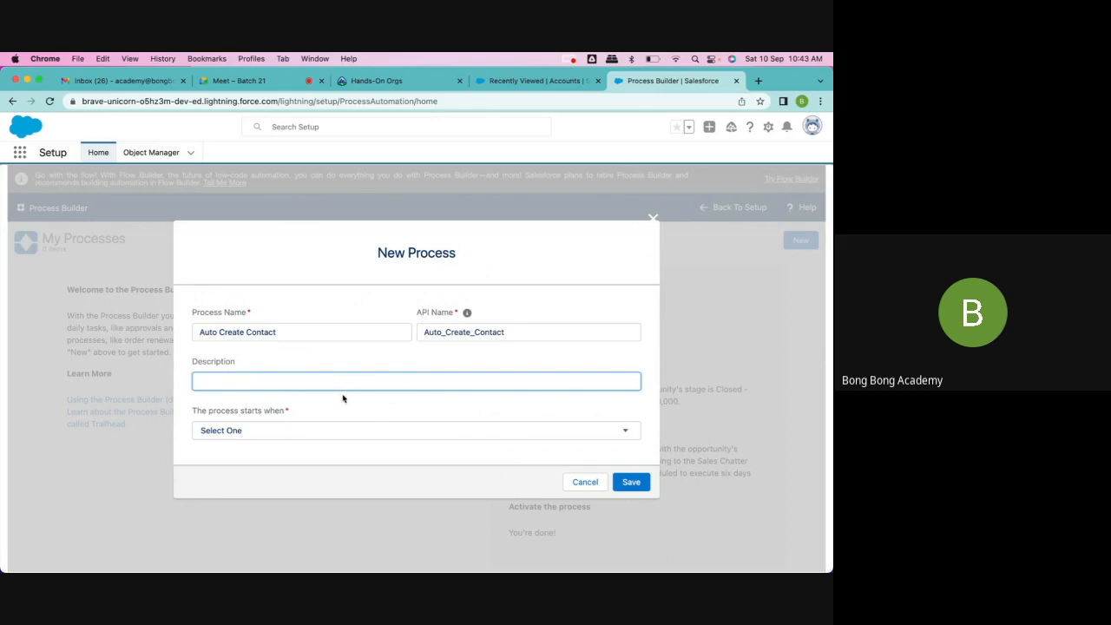
Step: Set the process to start when "A record changes" and save the new process
scroll(343, 398, "down", 1)
left_click(335, 423)
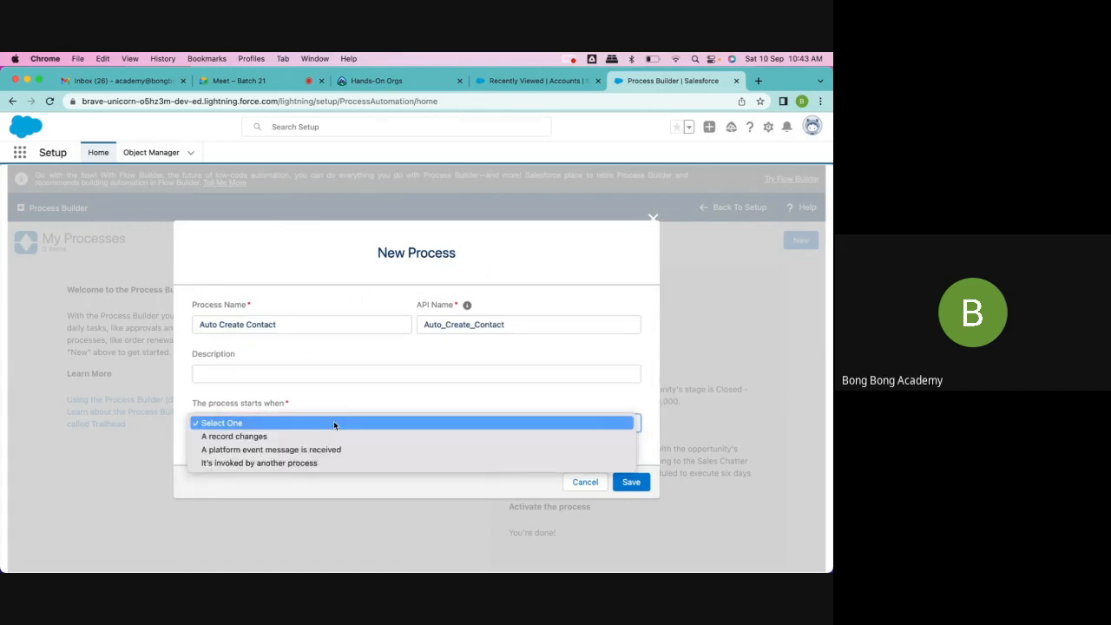
left_click(230, 439)
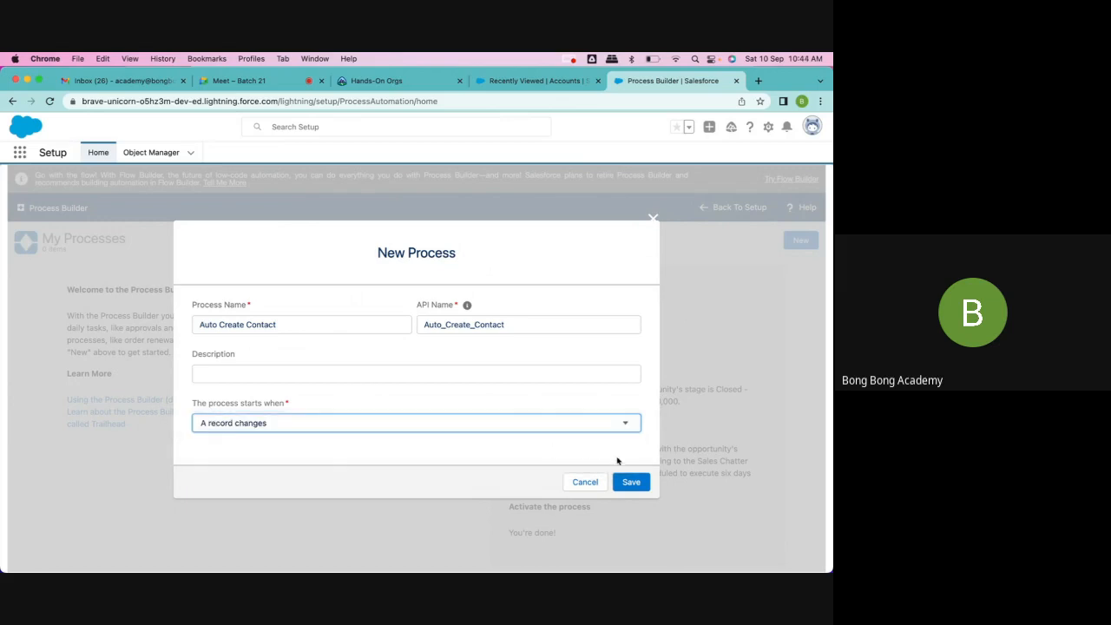
left_click(627, 488)
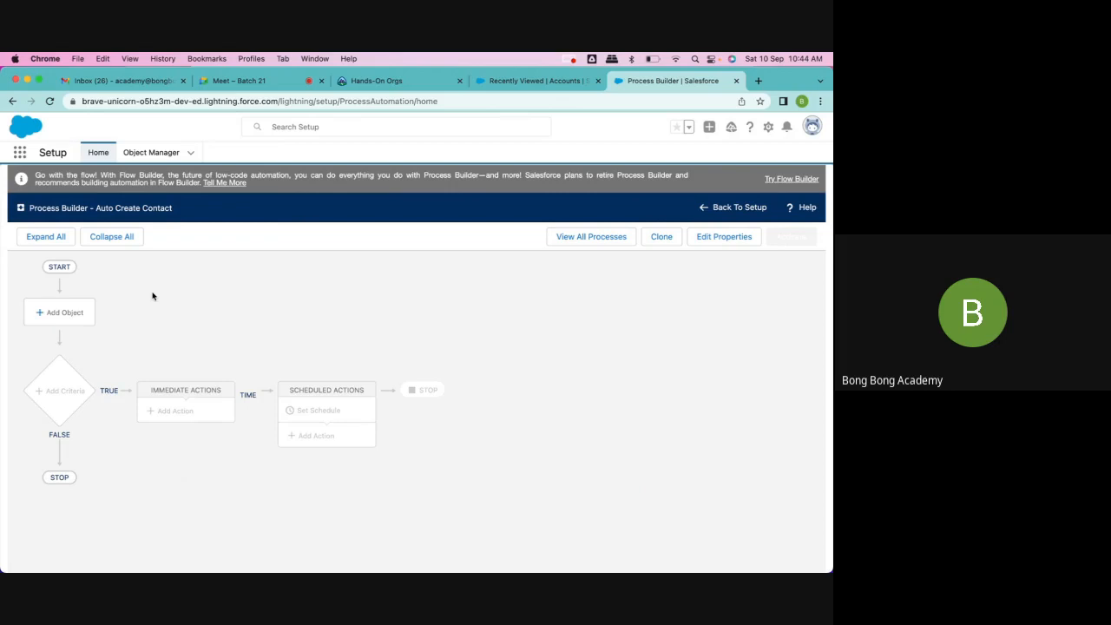
Step: Add Account as the process's object, starting only when a record is created, and save it
left_click(68, 314)
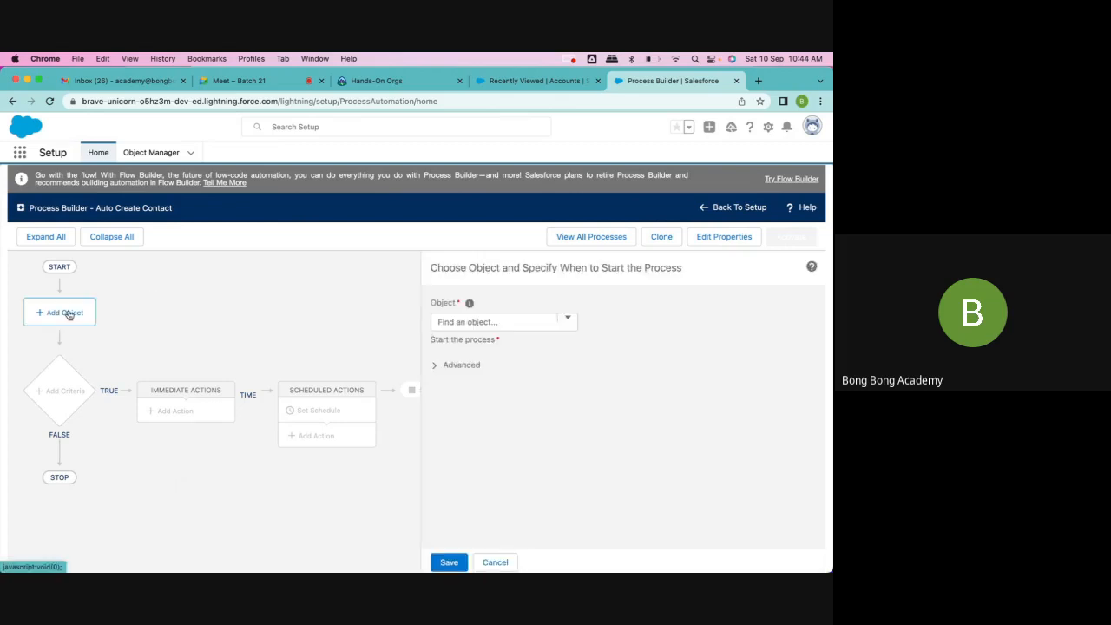
left_click(554, 322)
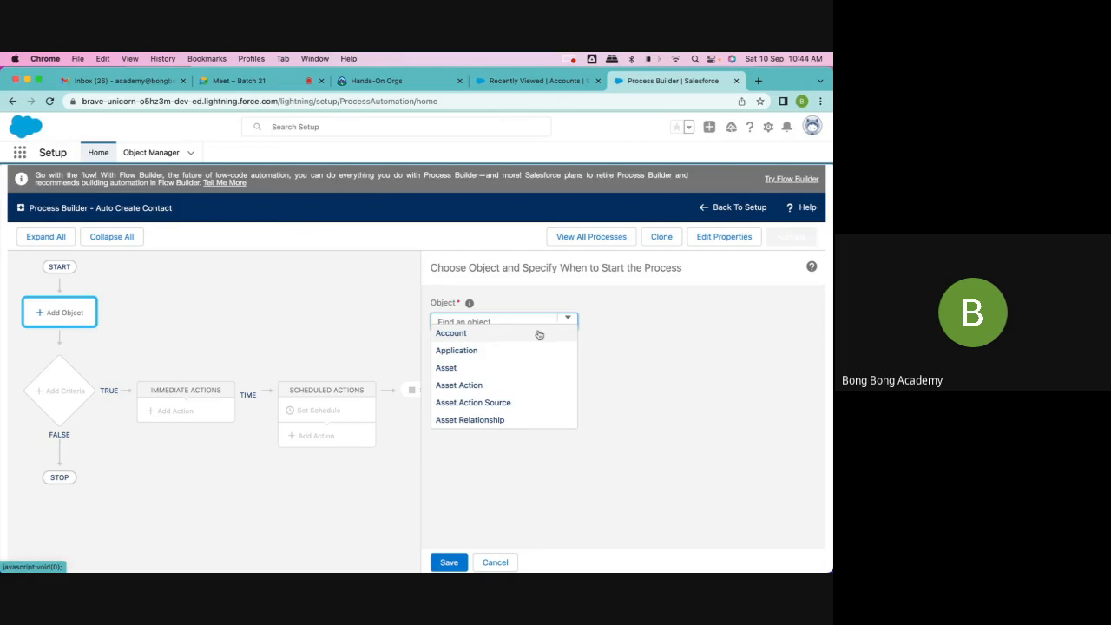
left_click(538, 334)
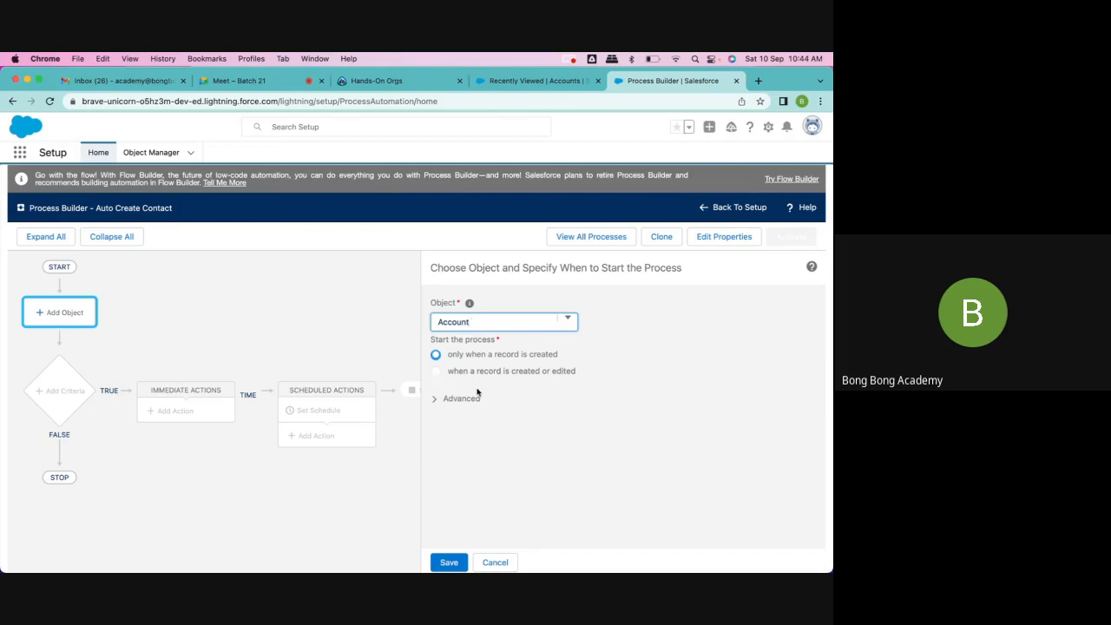
left_click(448, 562)
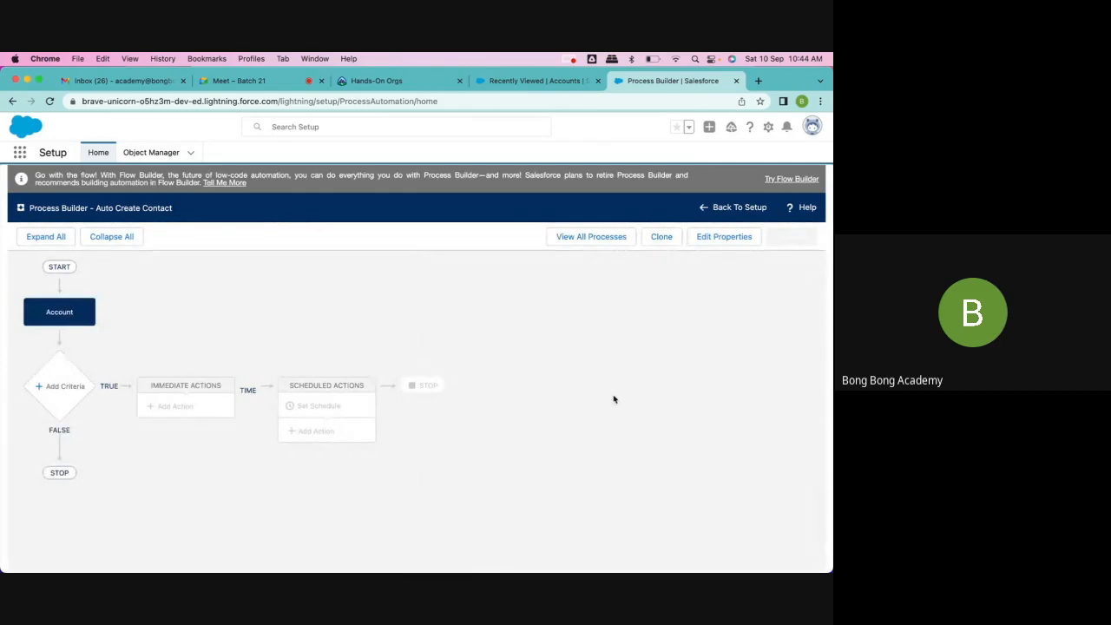
Step: Add a criteria node below the Account object and name it "Chec Active"
left_click(53, 385)
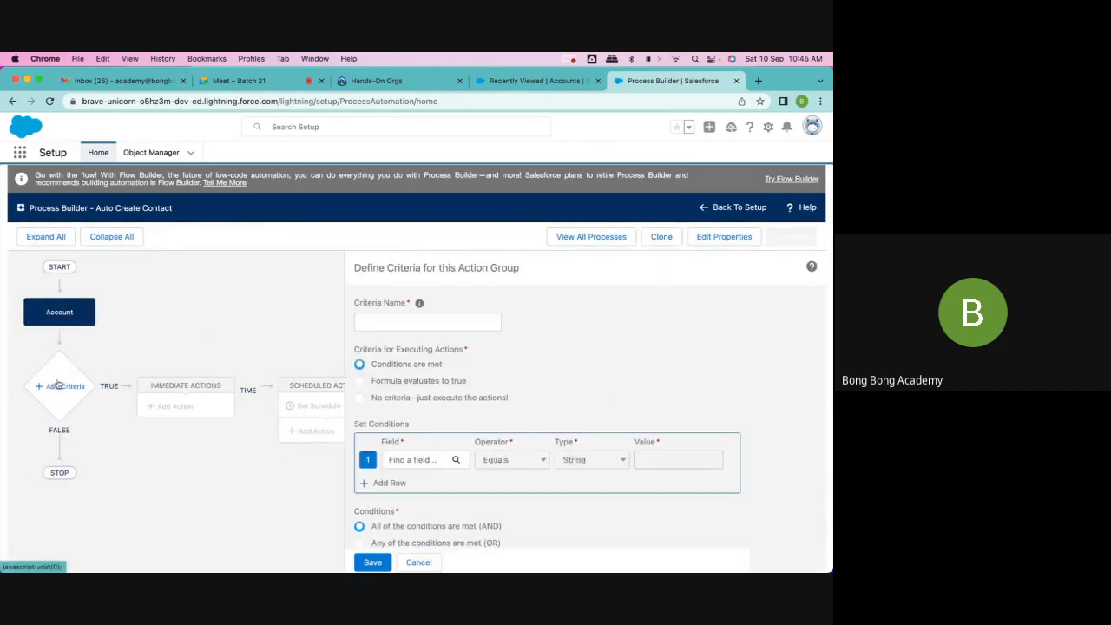
left_click(384, 319)
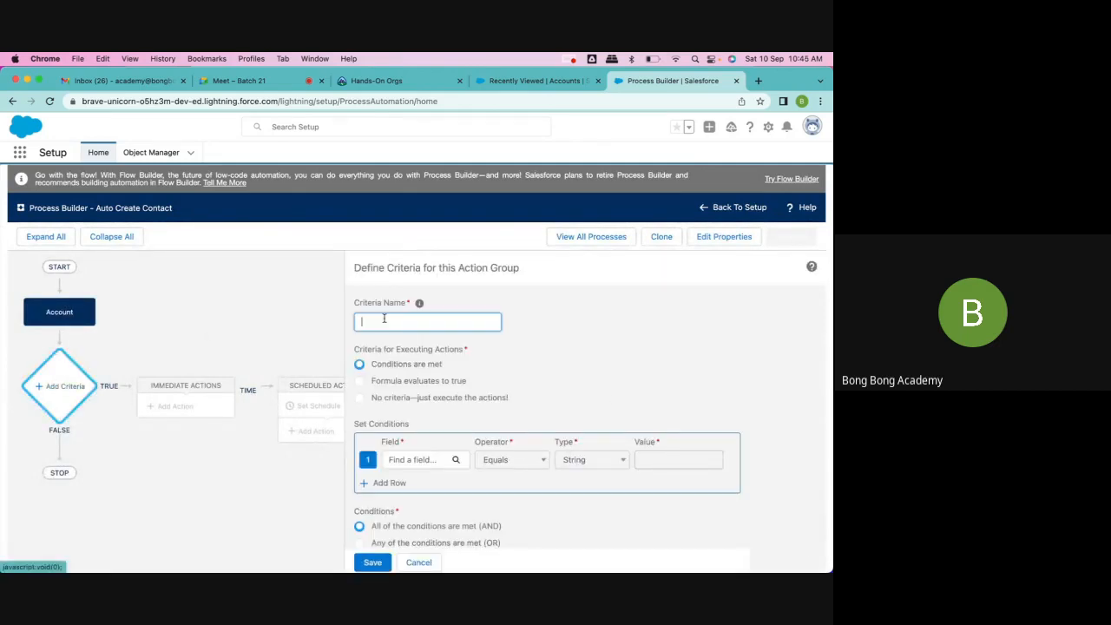
type("Act")
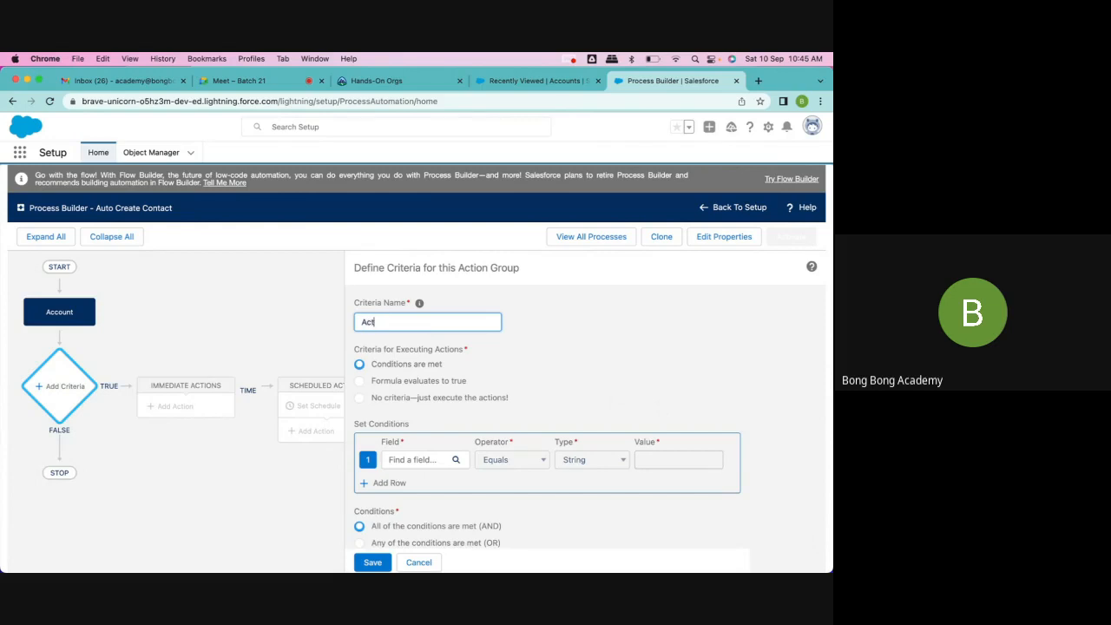
type("ion")
key("BackSpace")
key("BackSpace")
key("BackSpace")
key("BackSpace")
key("BackSpace")
type("Check")
key("BackSpace")
type("Active")
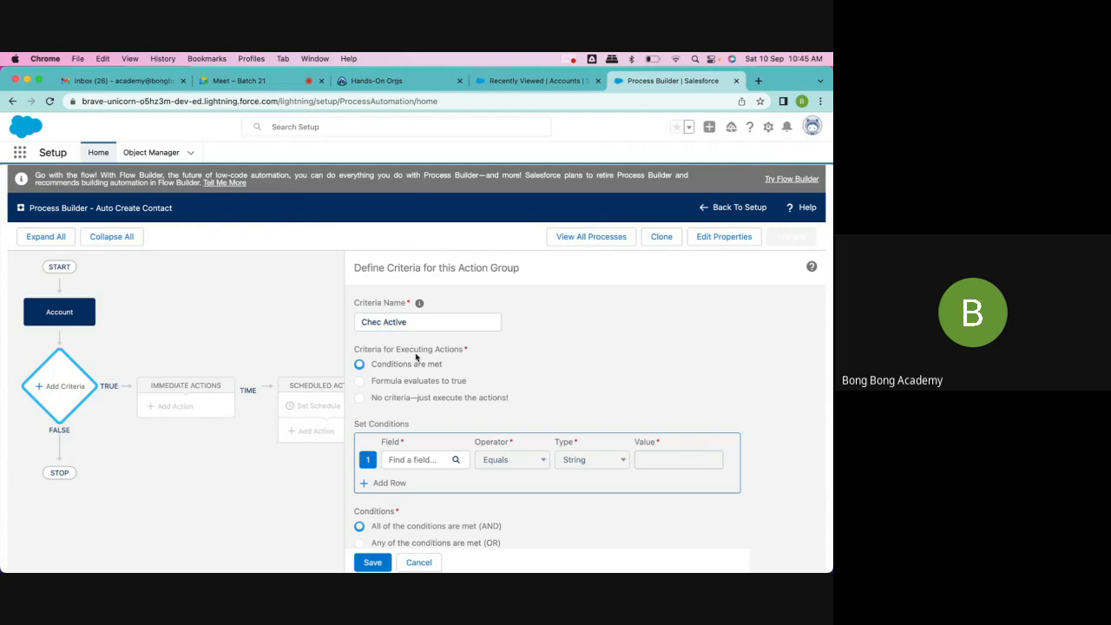
mouse_move(421, 306)
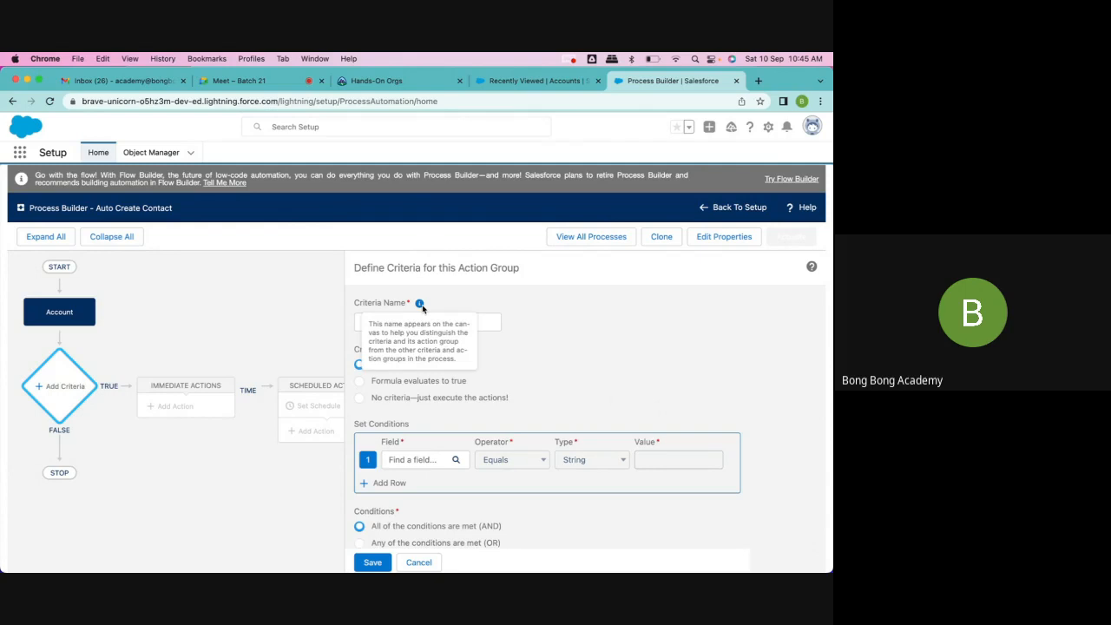
Step: Set the criteria's condition to the Account's Active picklist field equals Yes and save the criteria
scroll(443, 387, "down", 1)
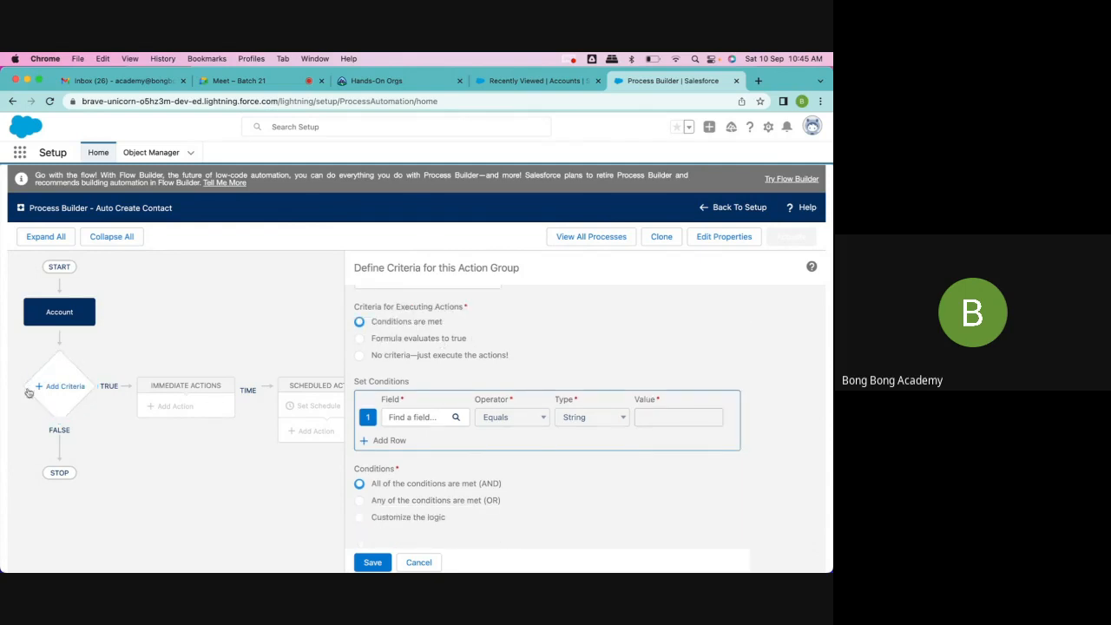
left_click(86, 380)
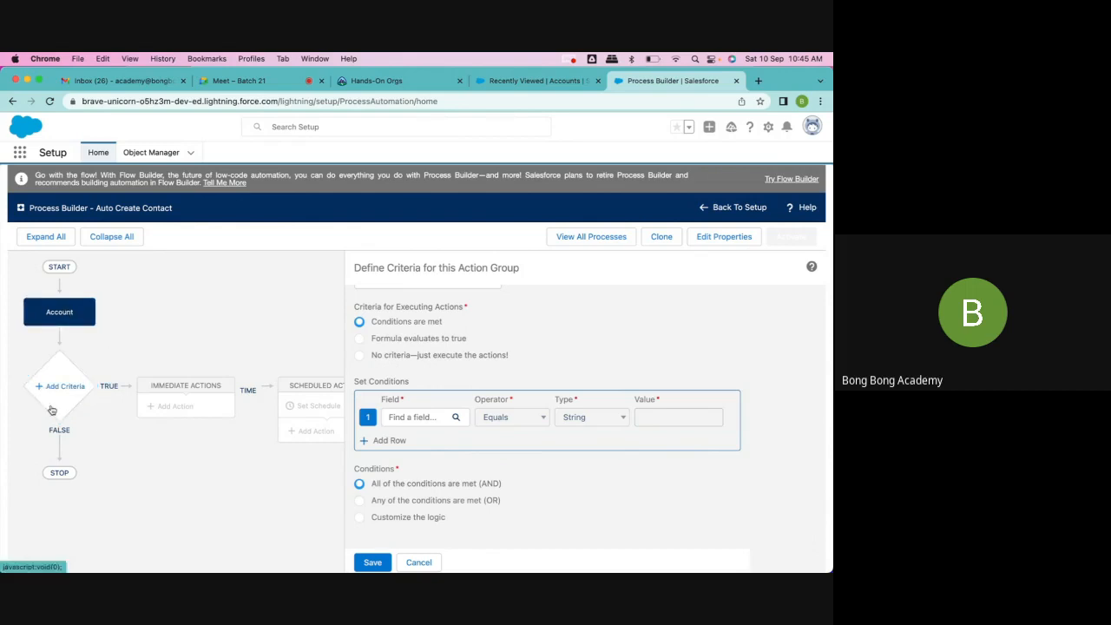
left_click(423, 420)
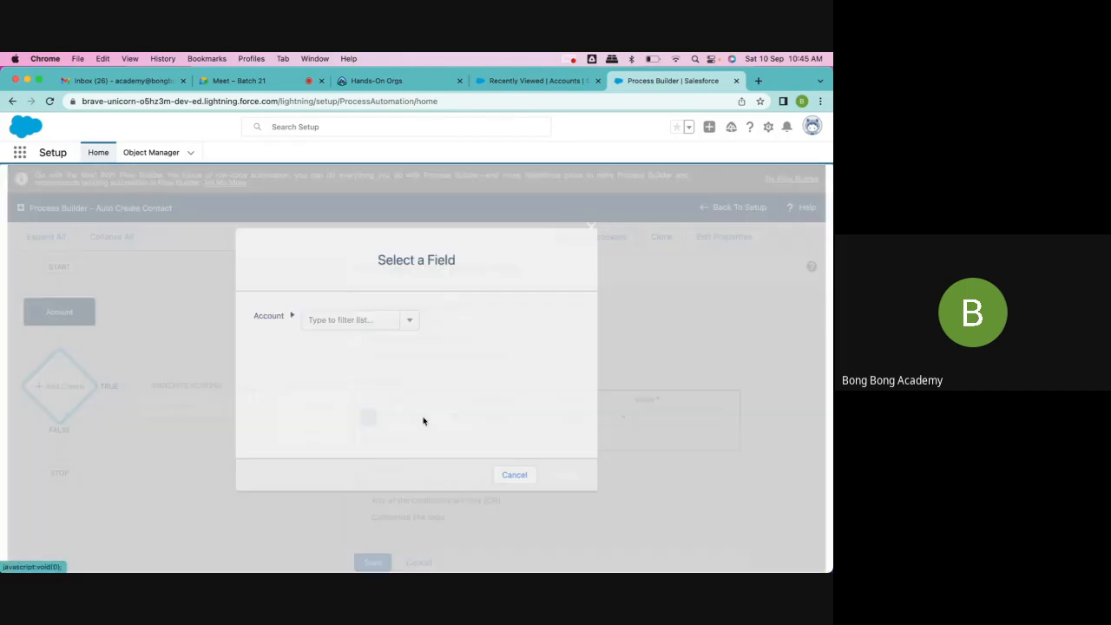
type("a")
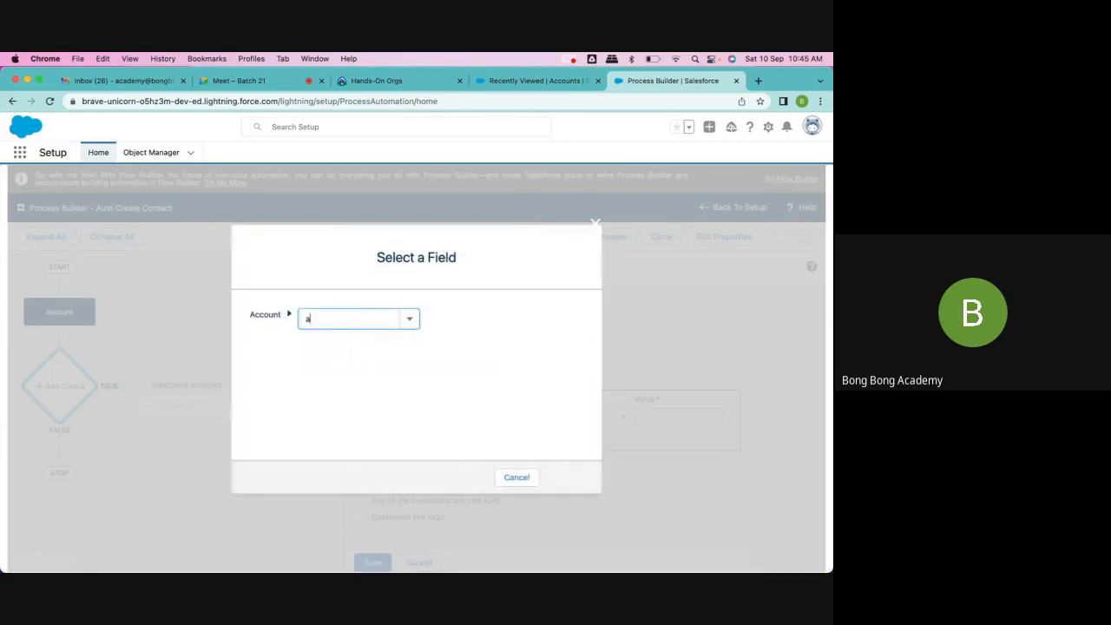
type("ct")
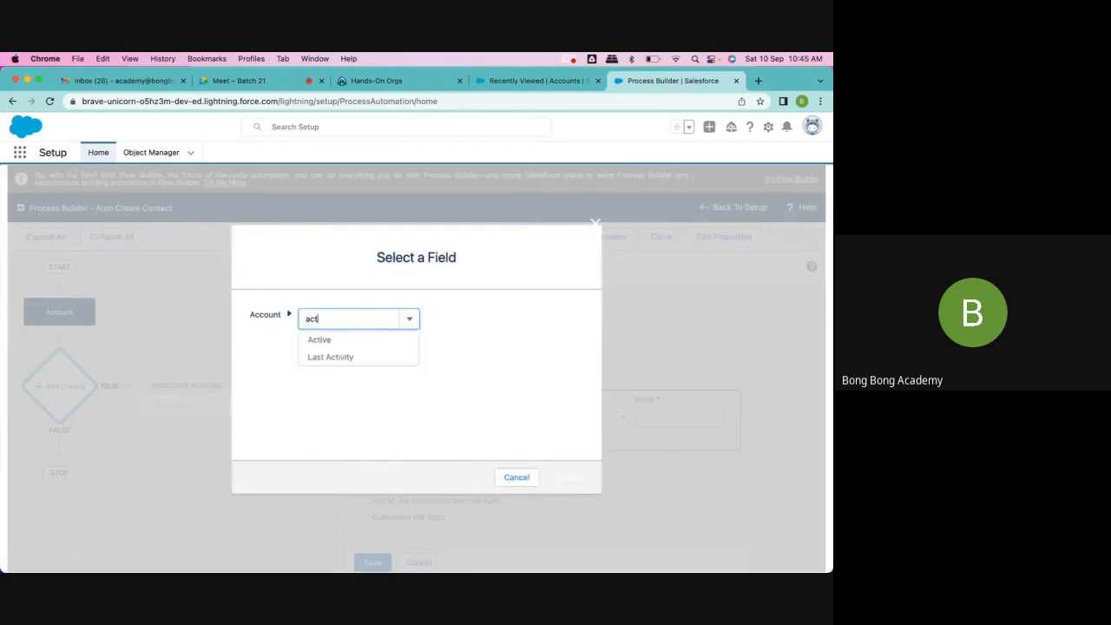
left_click(364, 342)
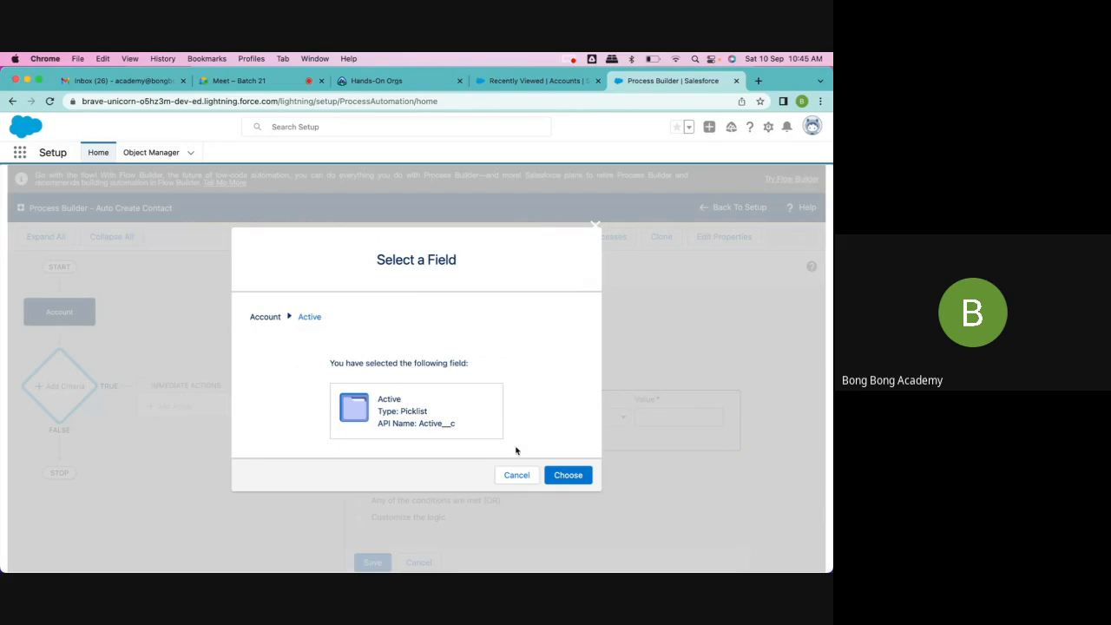
left_click(578, 474)
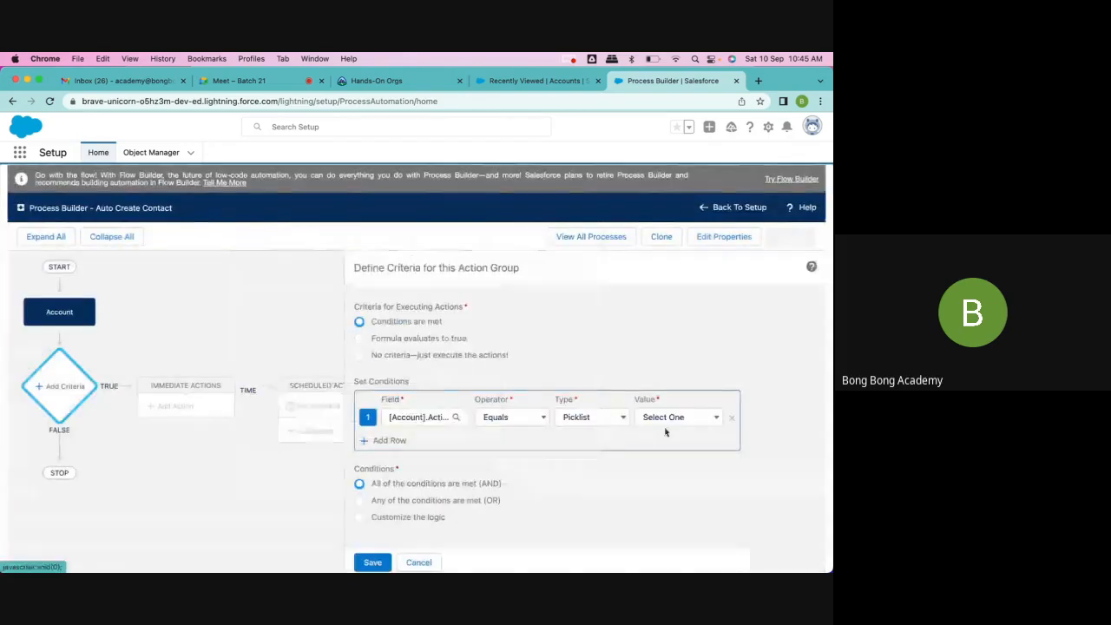
left_click(666, 417)
left_click(658, 445)
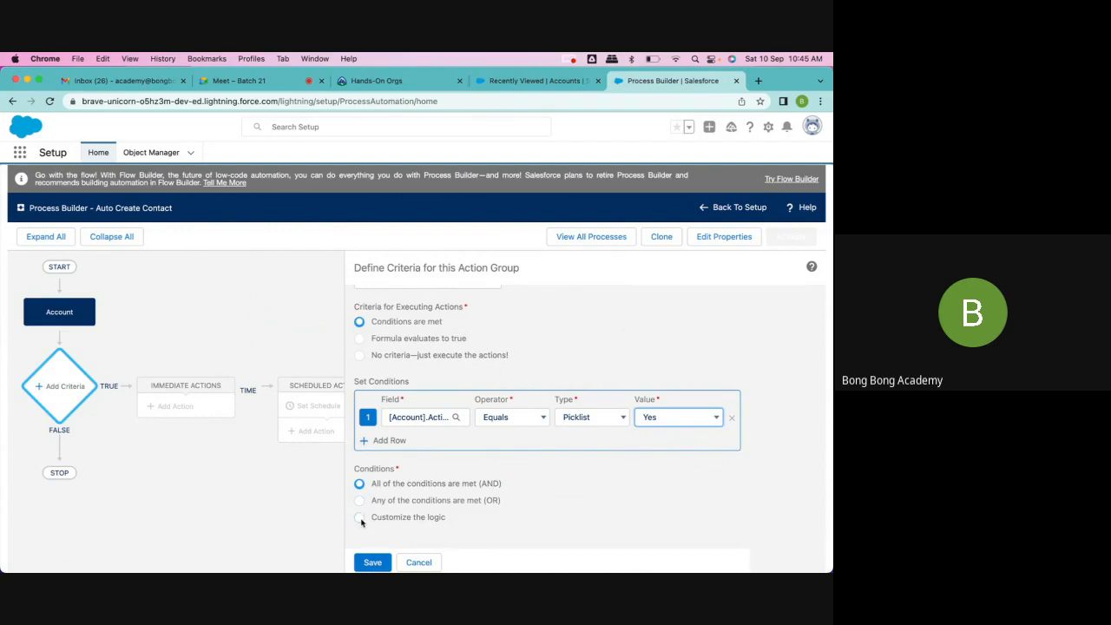
left_click(372, 563)
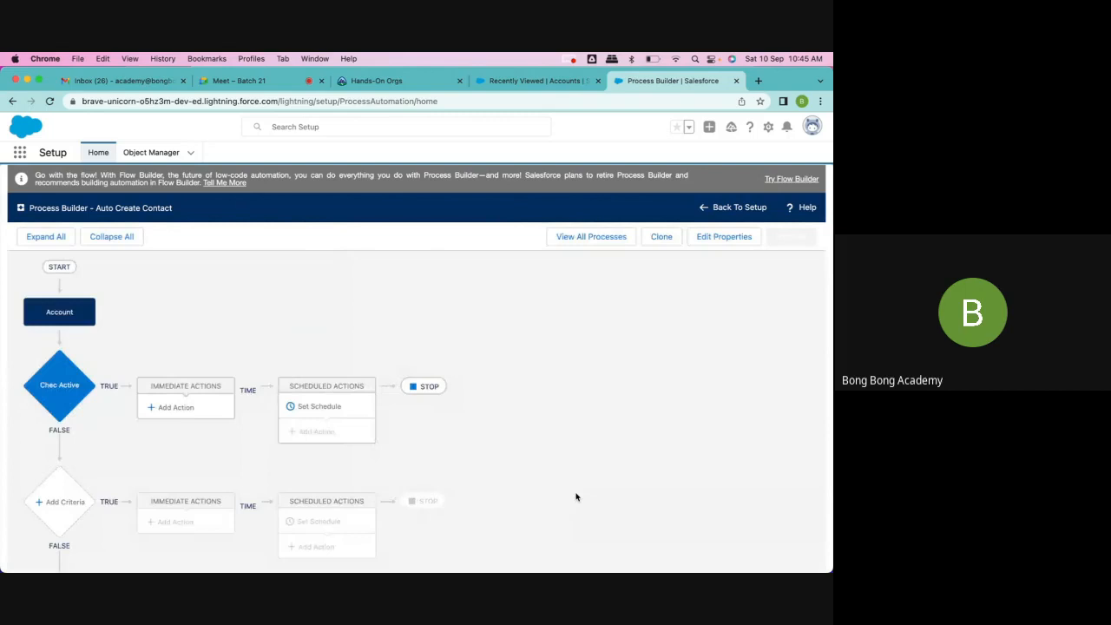
Step: Add an immediate action of type Create a Record to the Chec Active criteria and name it "Create Contact"
left_click(167, 407)
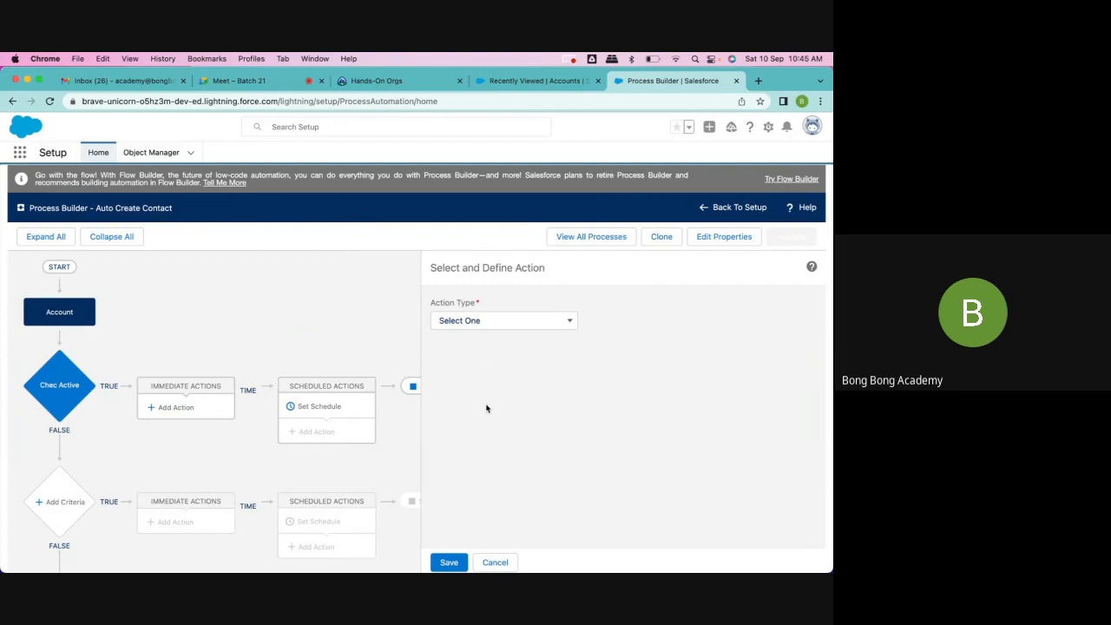
left_click(509, 322)
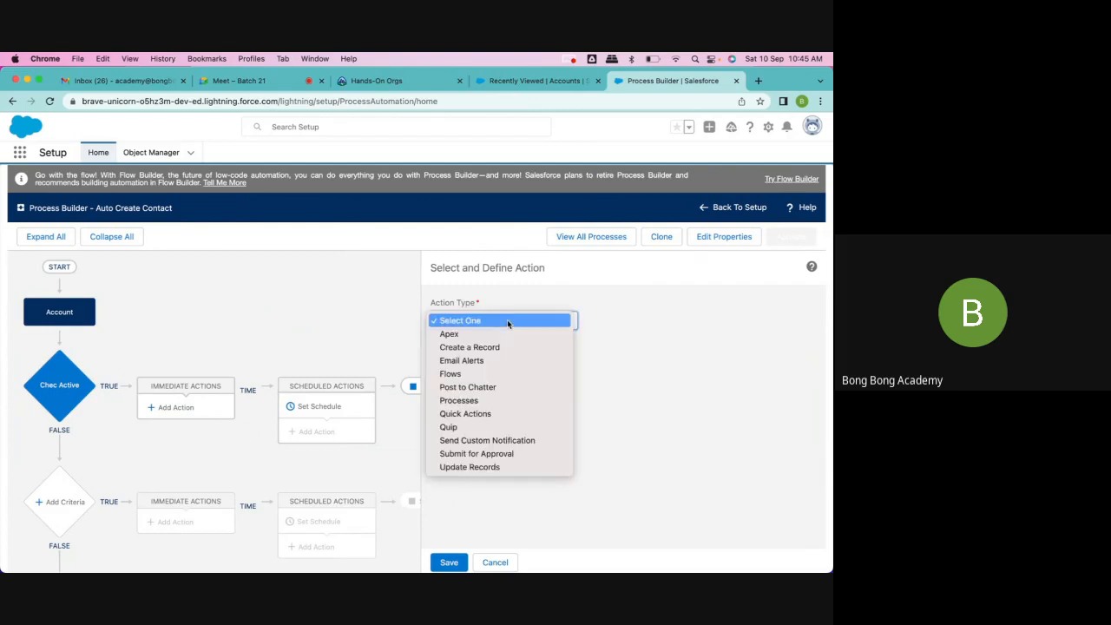
left_click(462, 348)
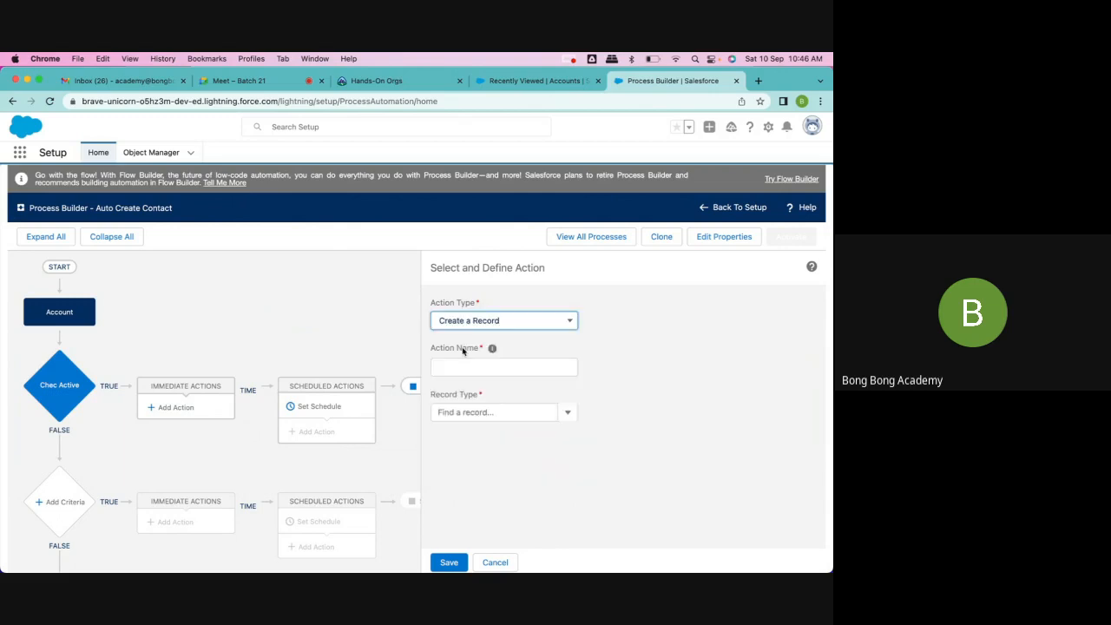
left_click(453, 368)
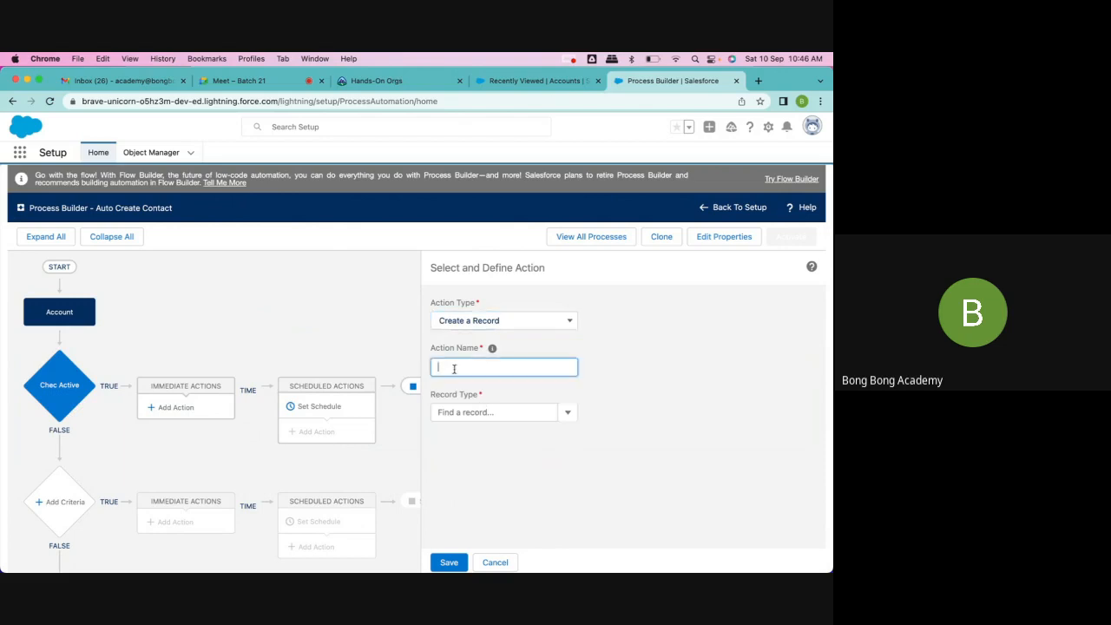
type("Create Contact")
Step: Set the Create Contact action's record type to Contact
left_click(490, 413)
type("Con")
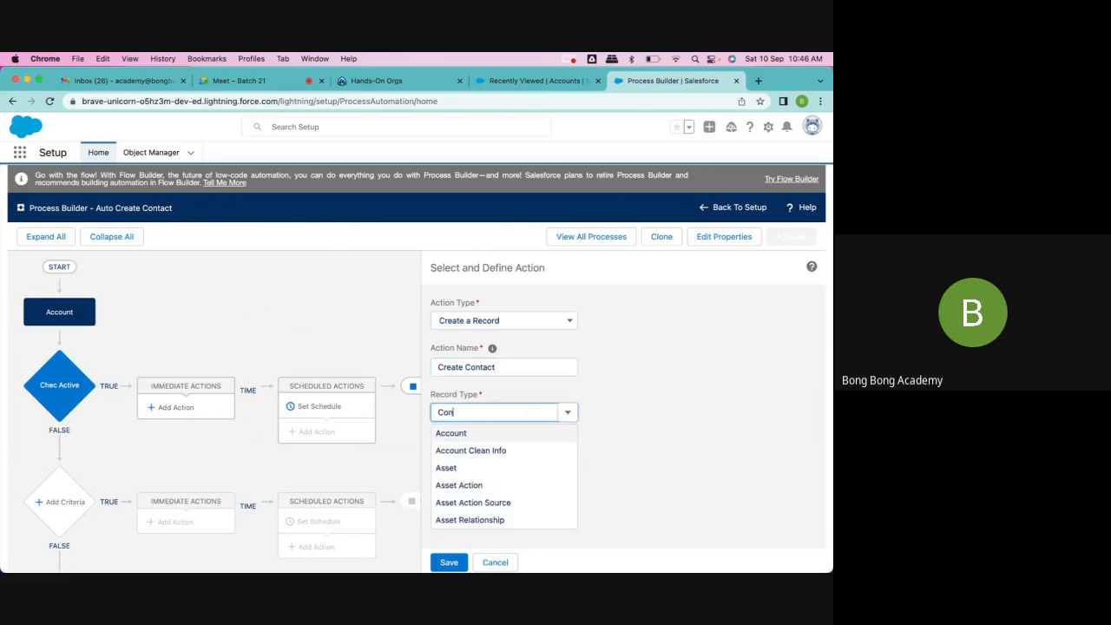
type("tact")
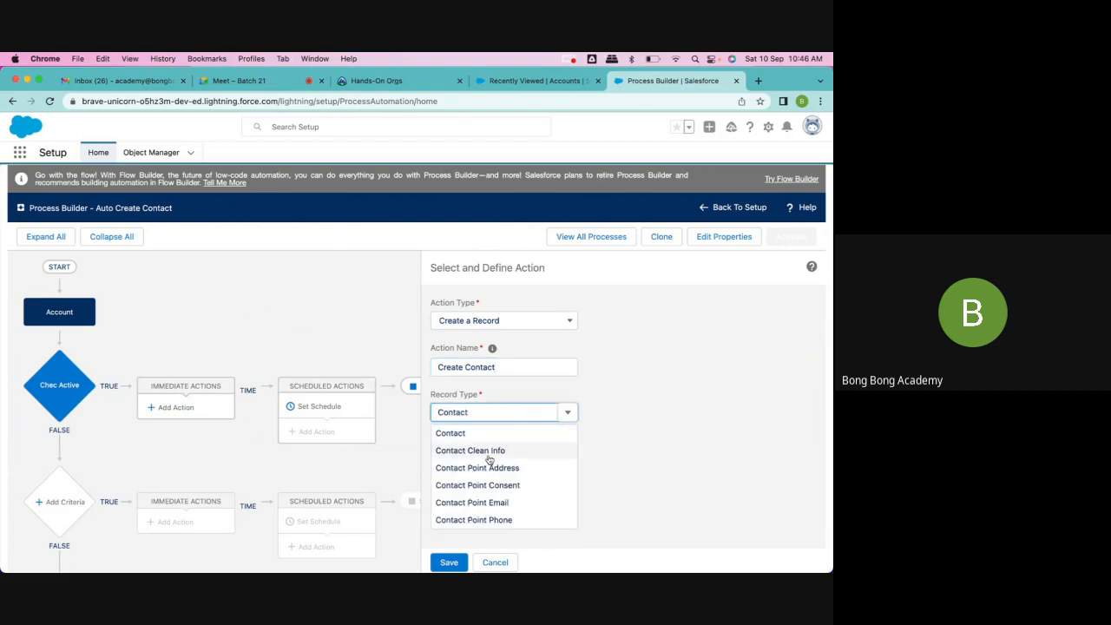
left_click(472, 433)
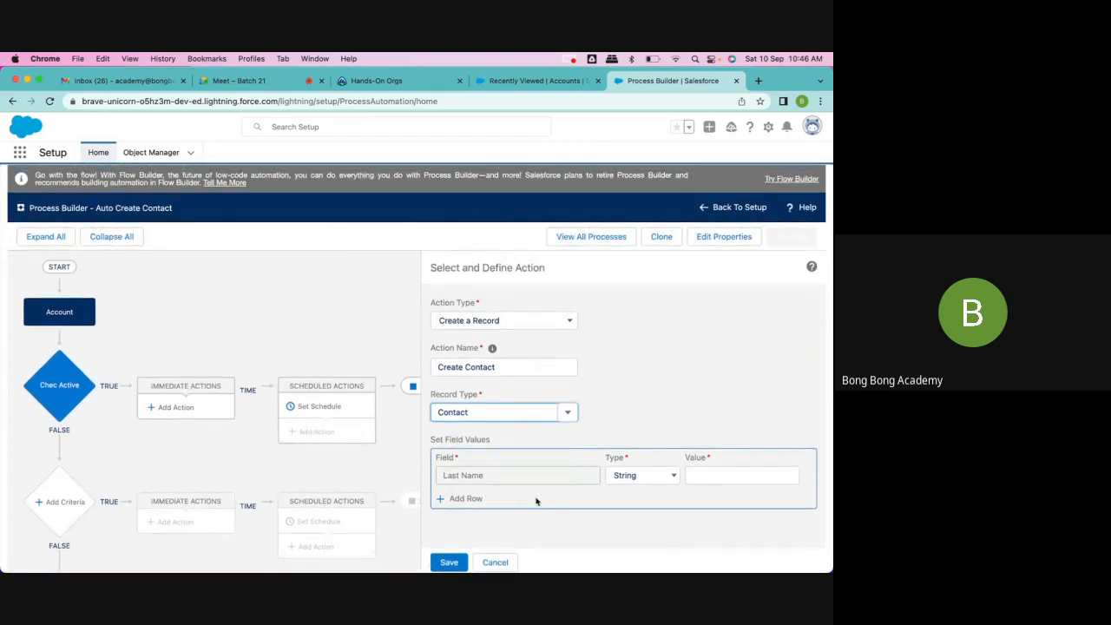
Step: Add a second row to the action's field values and choose the First Name field for it
left_click(473, 499)
scroll(475, 499, "down", 1)
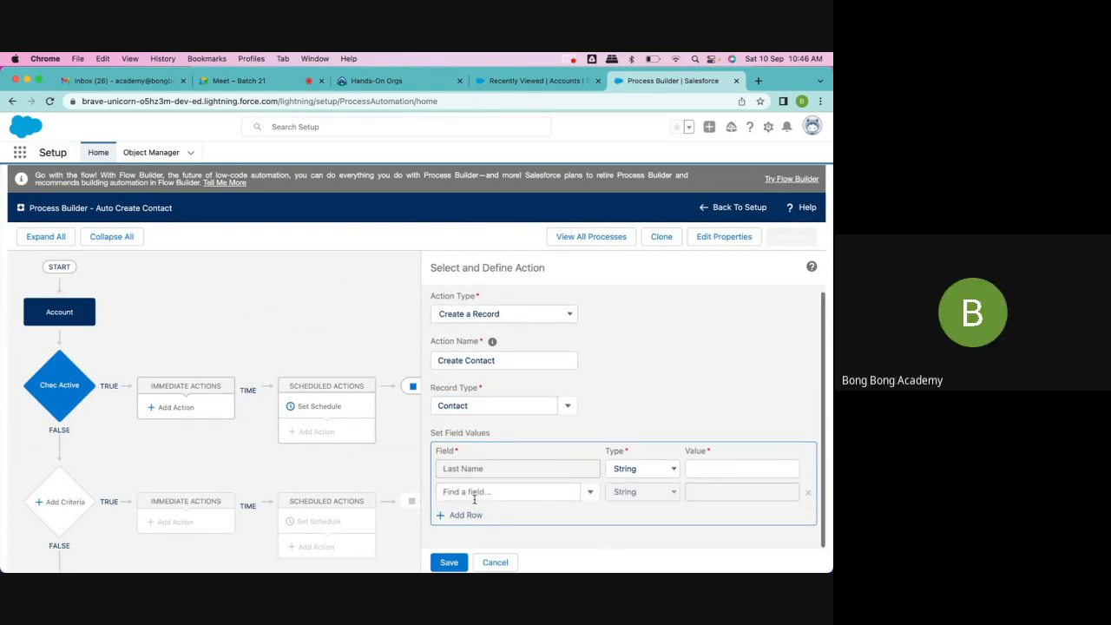
left_click(479, 494)
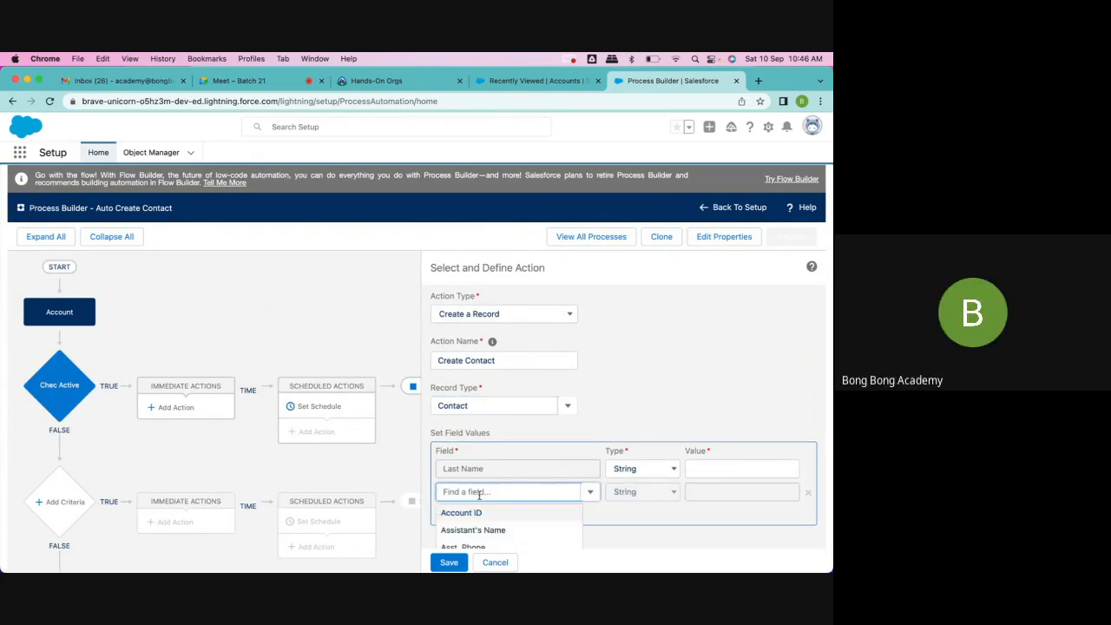
type("Firs")
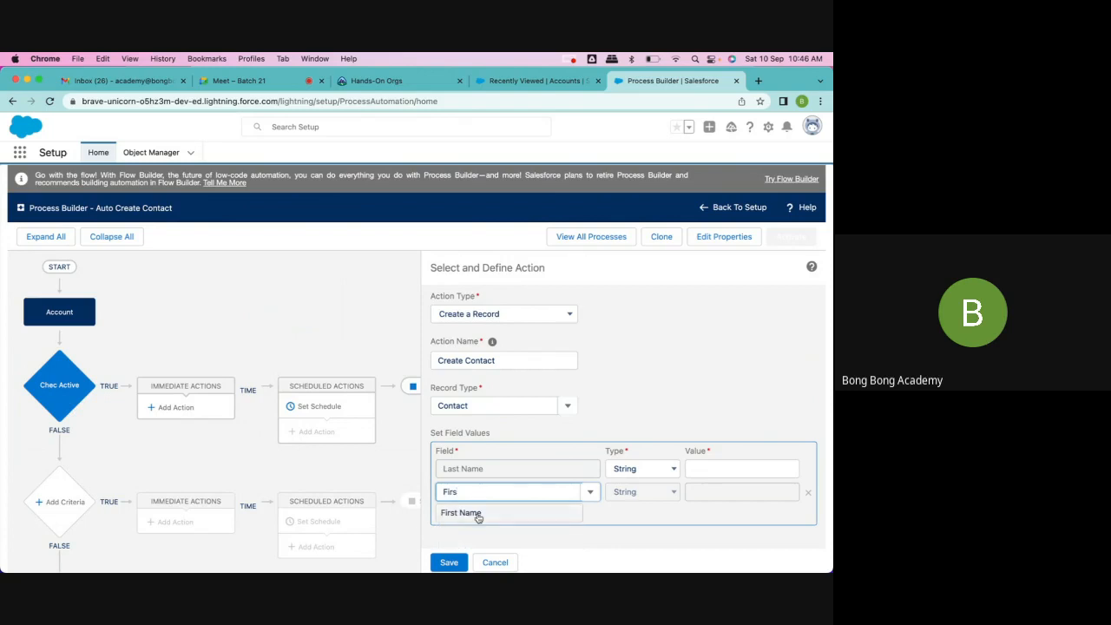
left_click(474, 512)
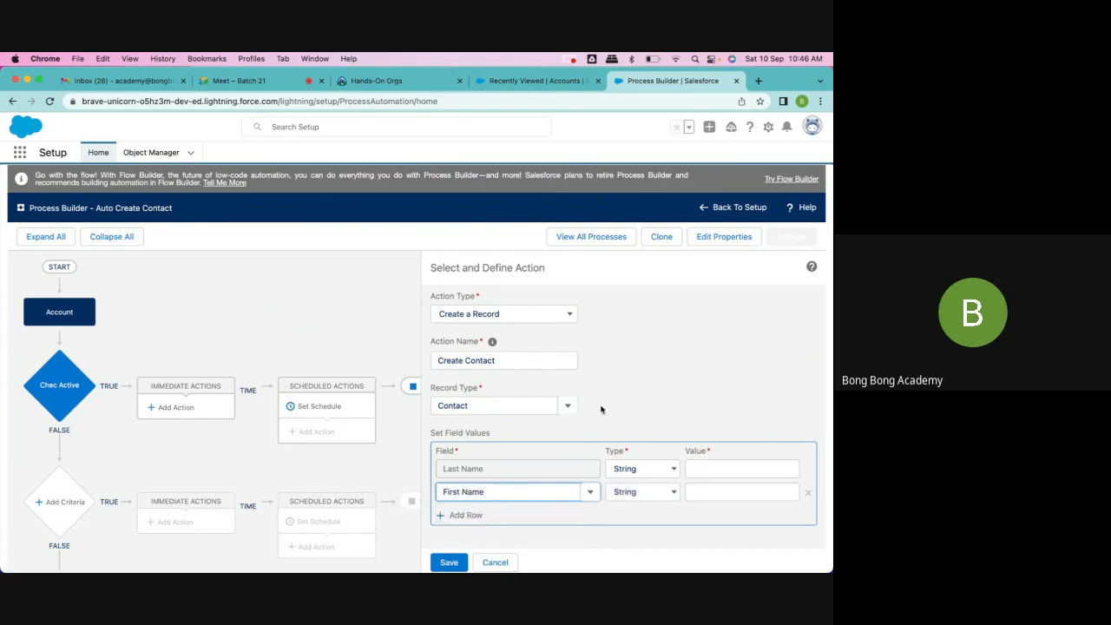
left_click(538, 405)
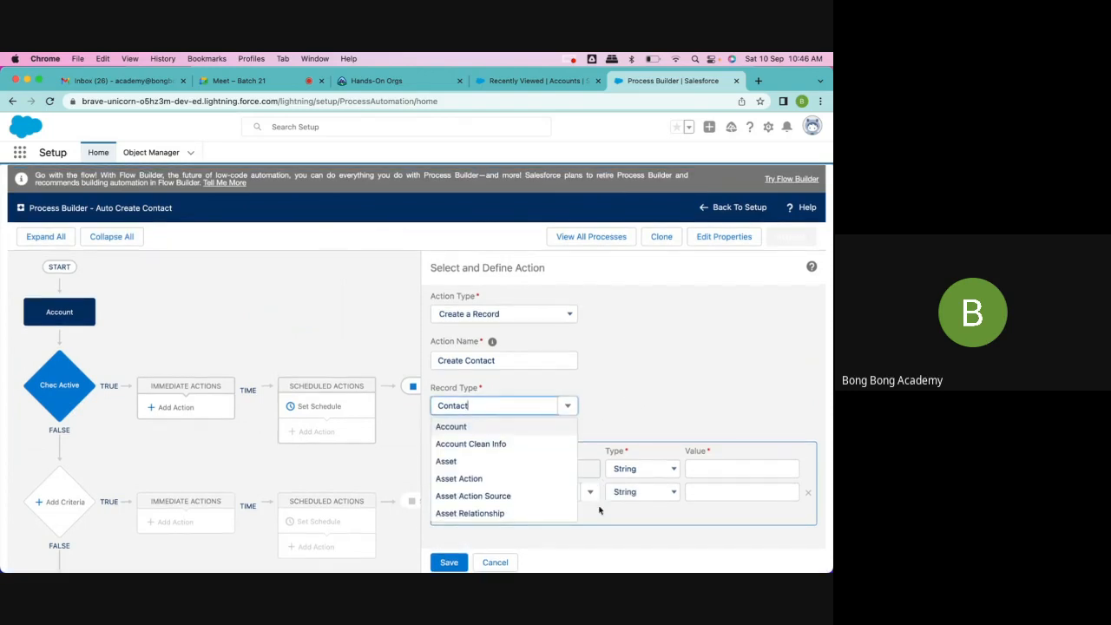
left_click(598, 541)
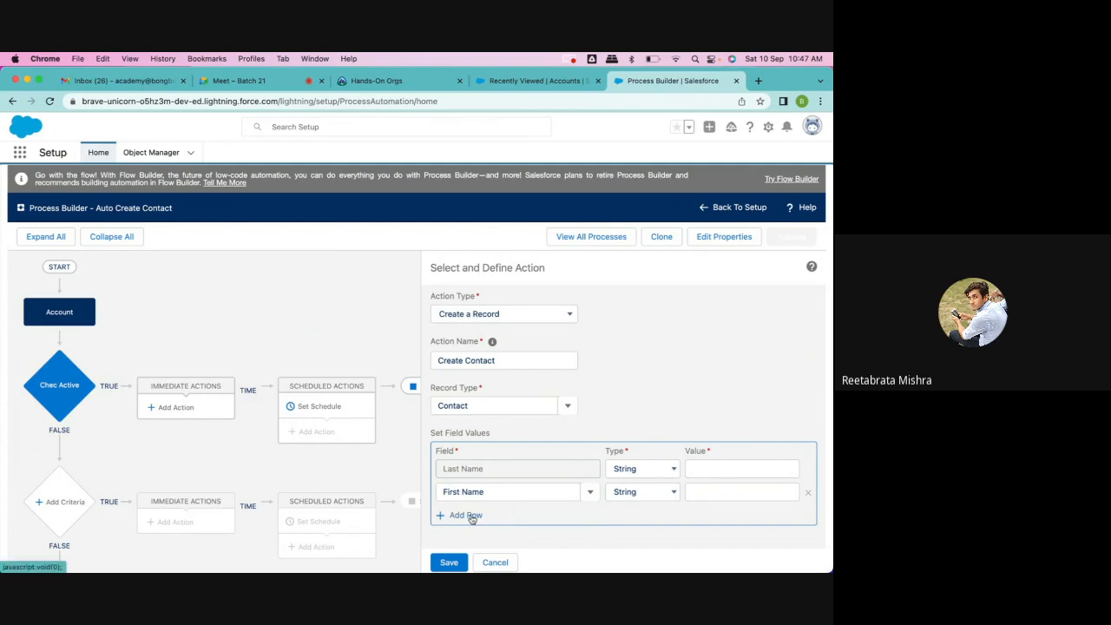
Step: Open the Contact object's Fields & Relationships in the Object Manager from the other Salesforce tab and examine its account lookup field
left_click(538, 81)
left_click(768, 128)
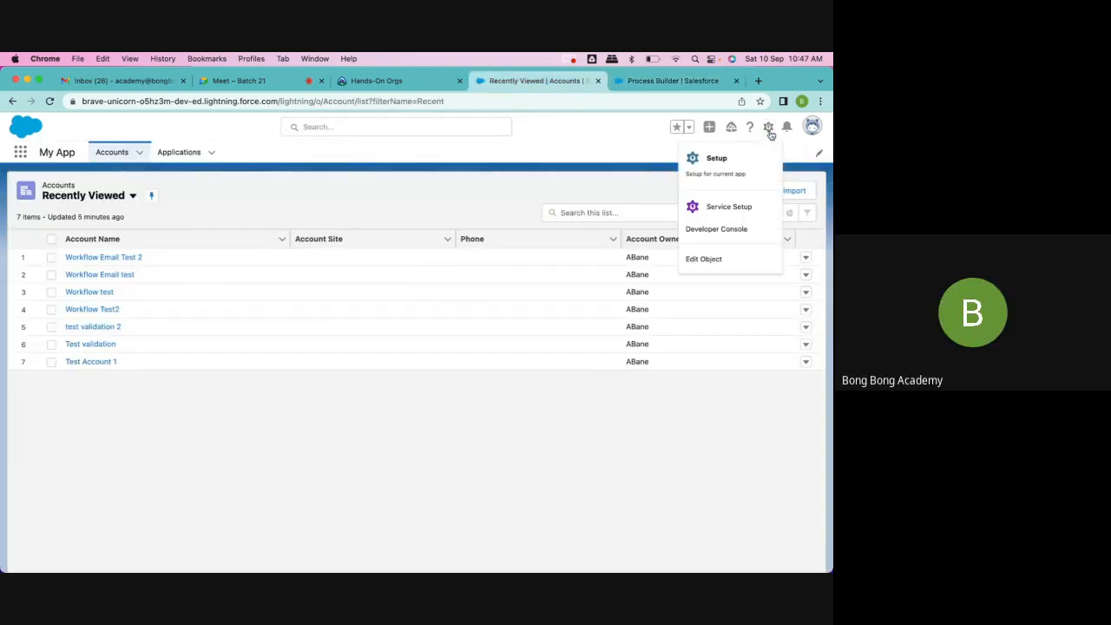
left_click(717, 157)
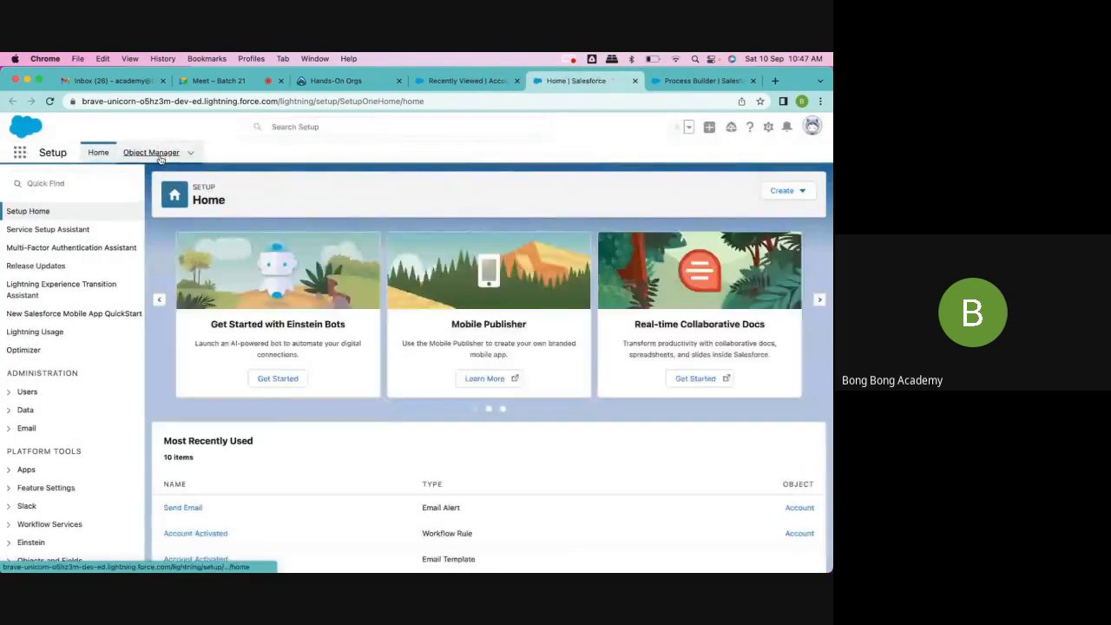
left_click(157, 154)
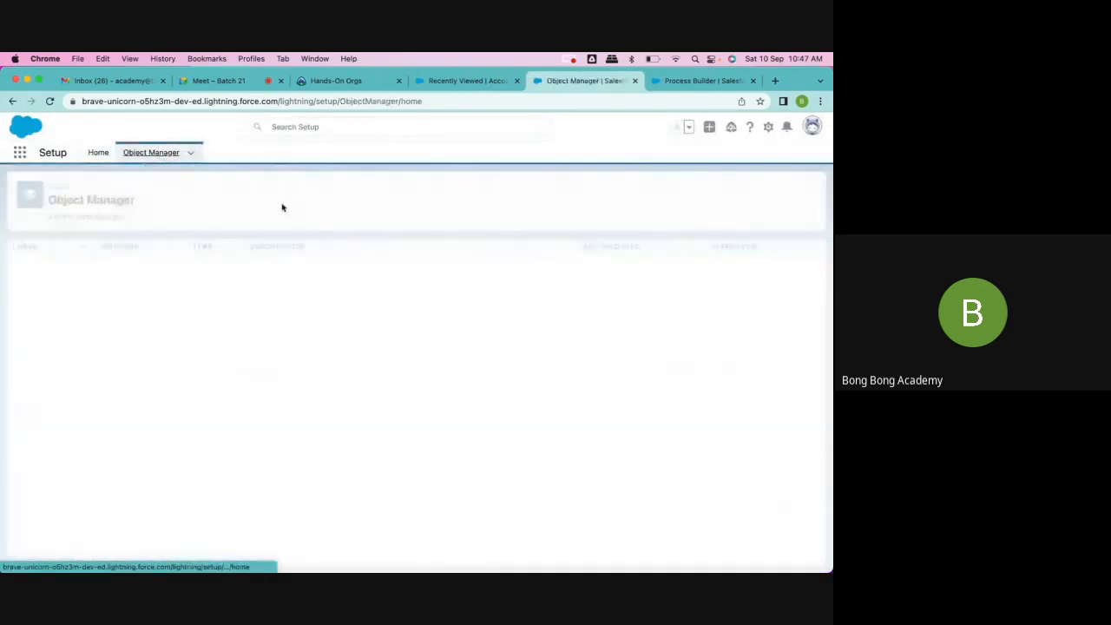
left_click(27, 264)
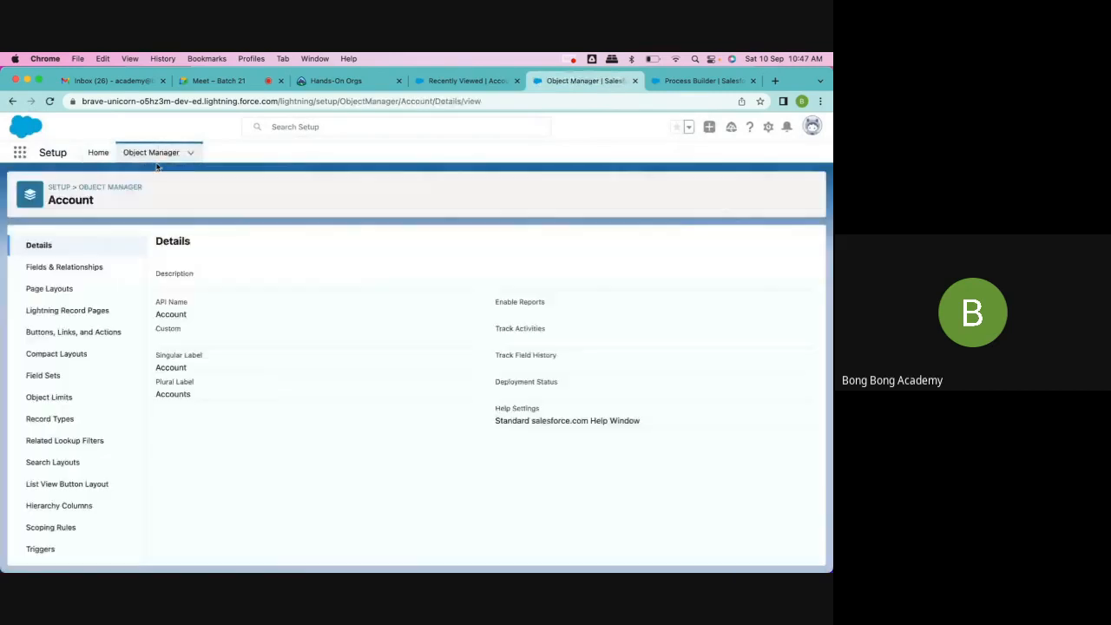
left_click(154, 154)
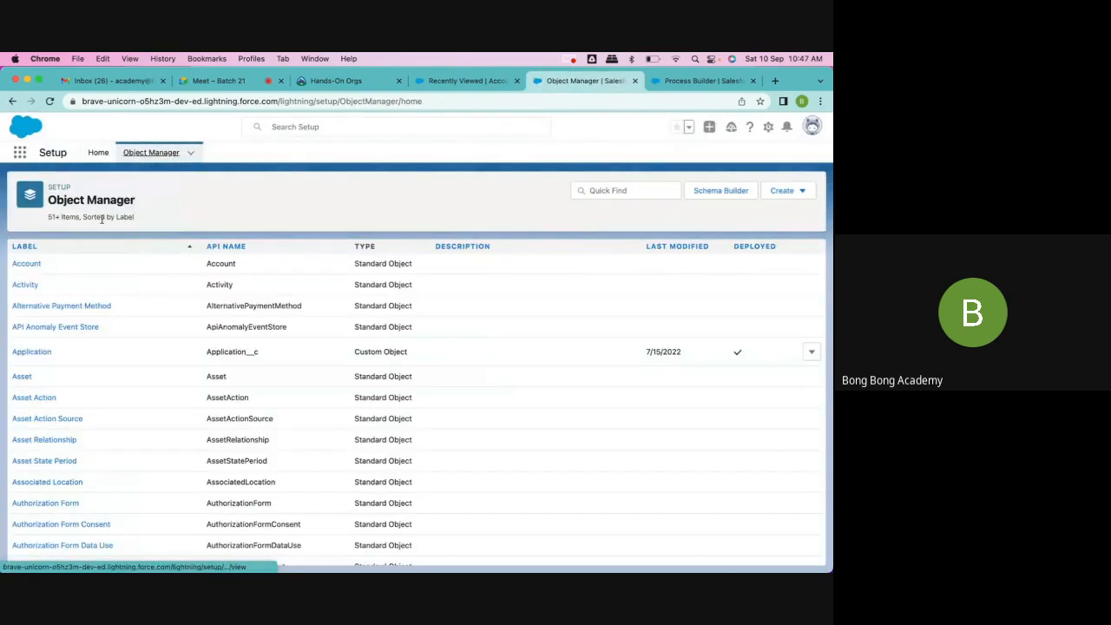
left_click(623, 191)
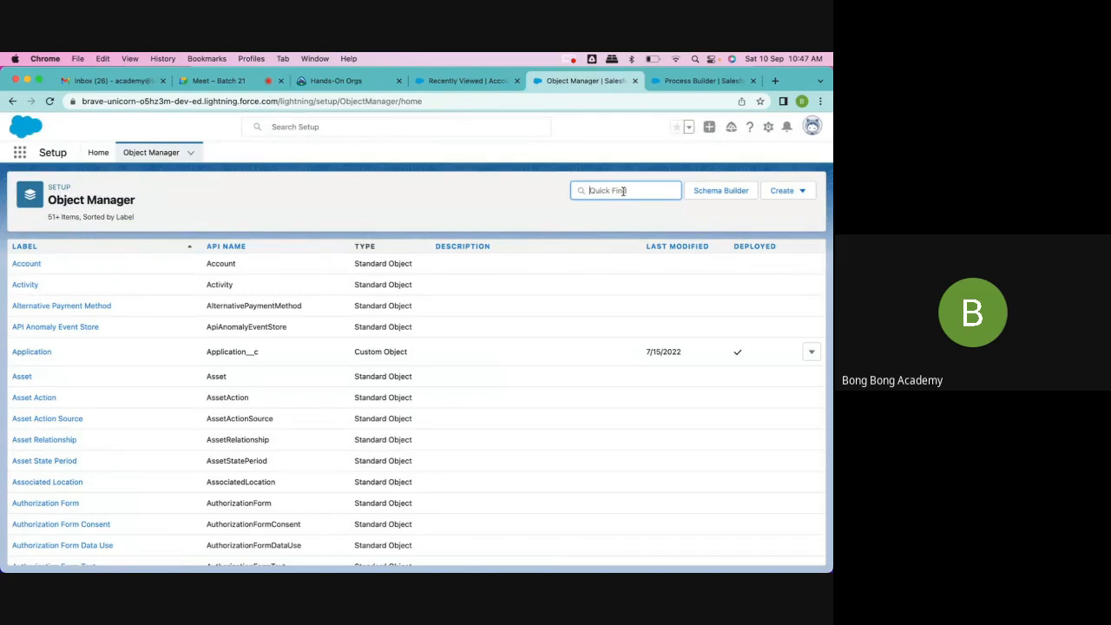
type("contact")
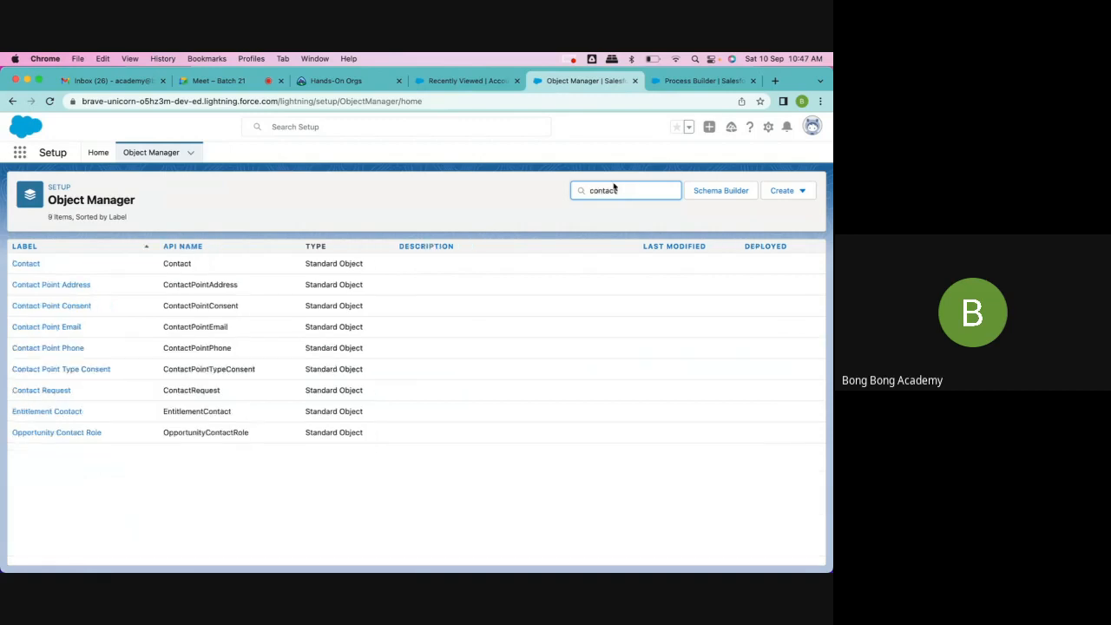
left_click(27, 263)
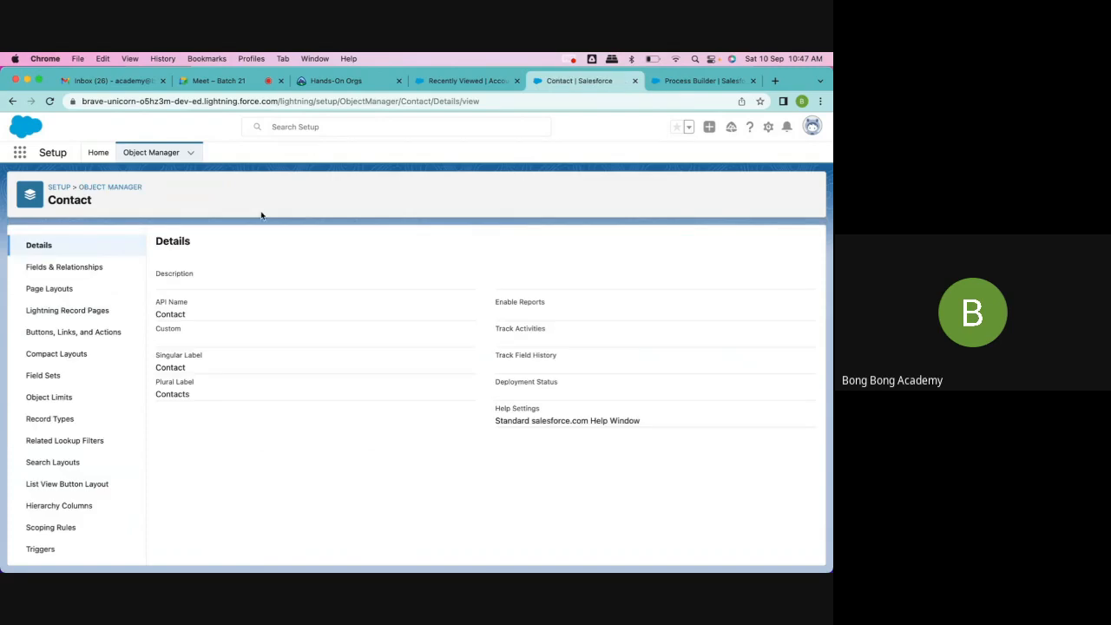
left_click(61, 266)
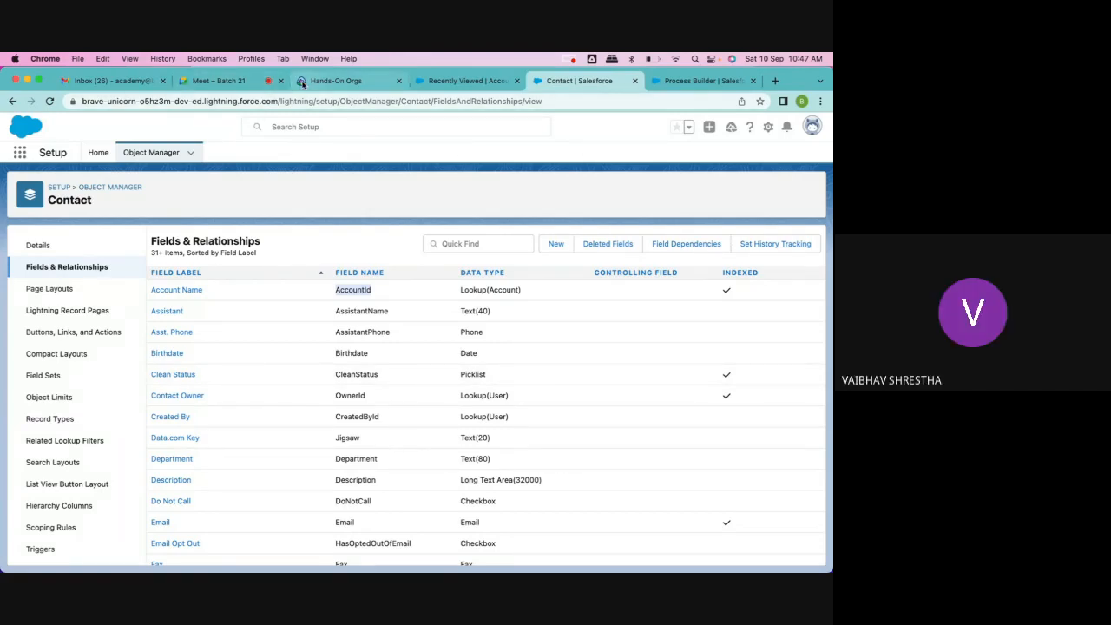
Step: Switch to the Google Meet call, admit everyone waiting to join, and return to the process in Process Builder
left_click(222, 81)
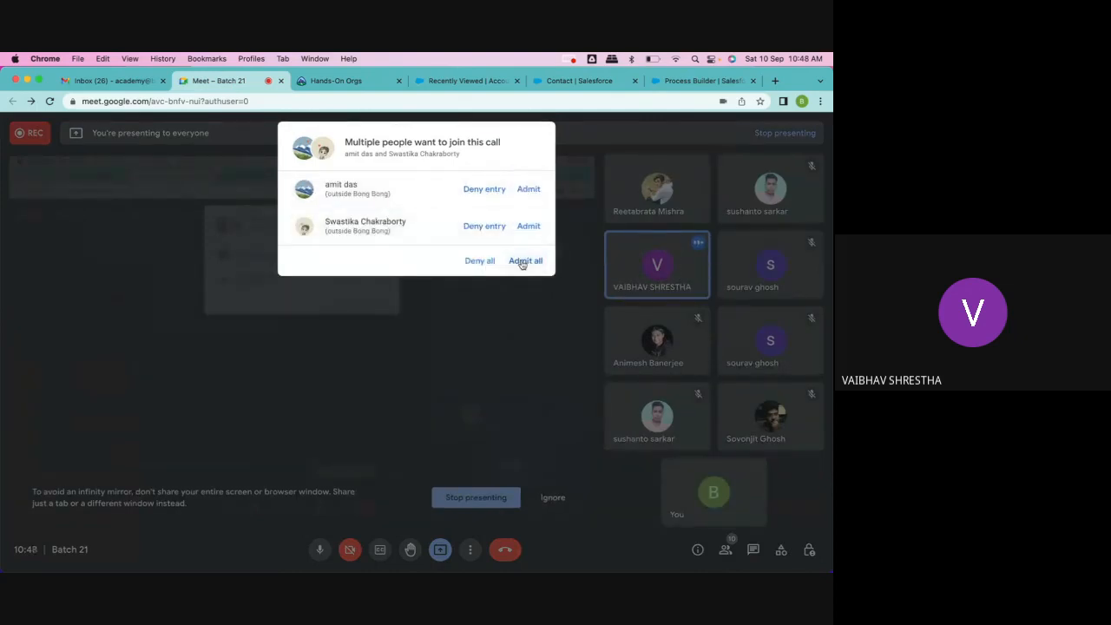
left_click(525, 262)
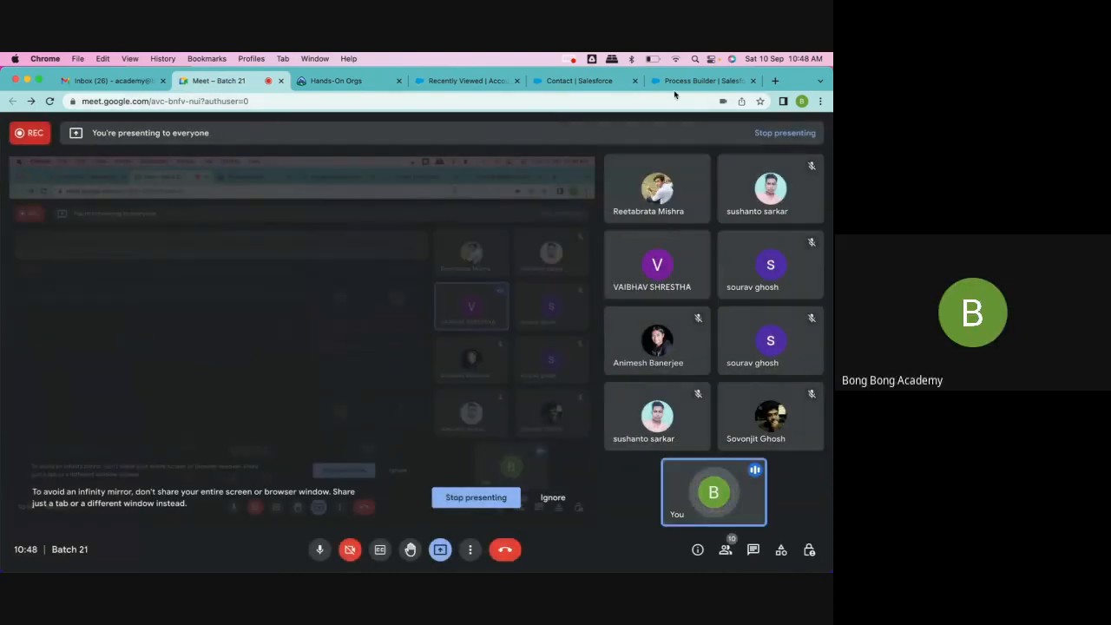
left_click(703, 80)
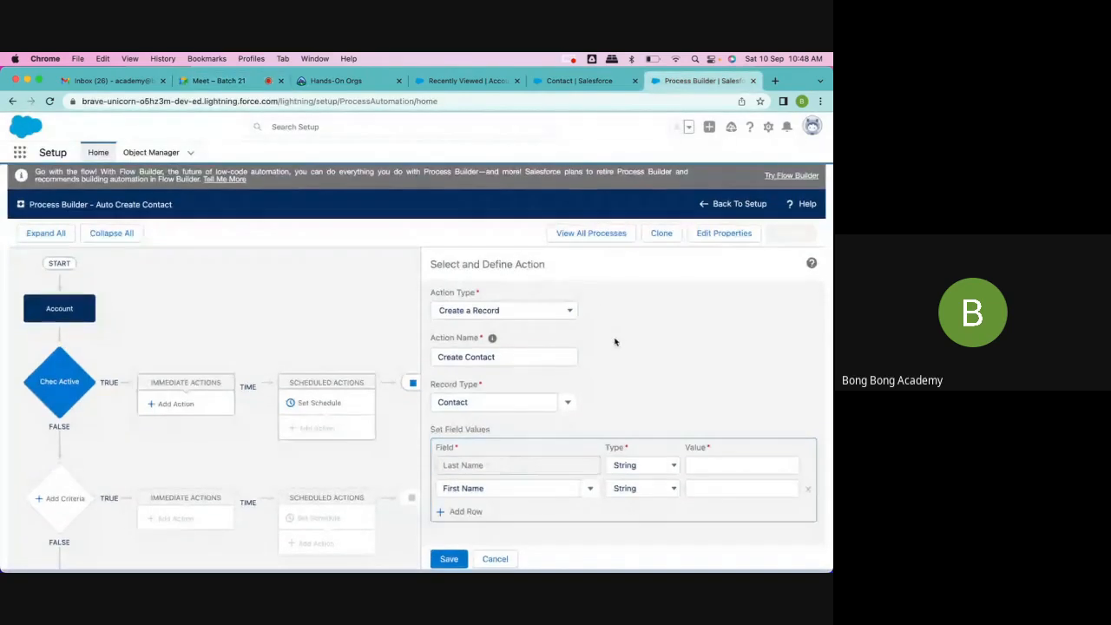
Step: Add a third field value row for the Account ID field and keep its type as ID
left_click(472, 517)
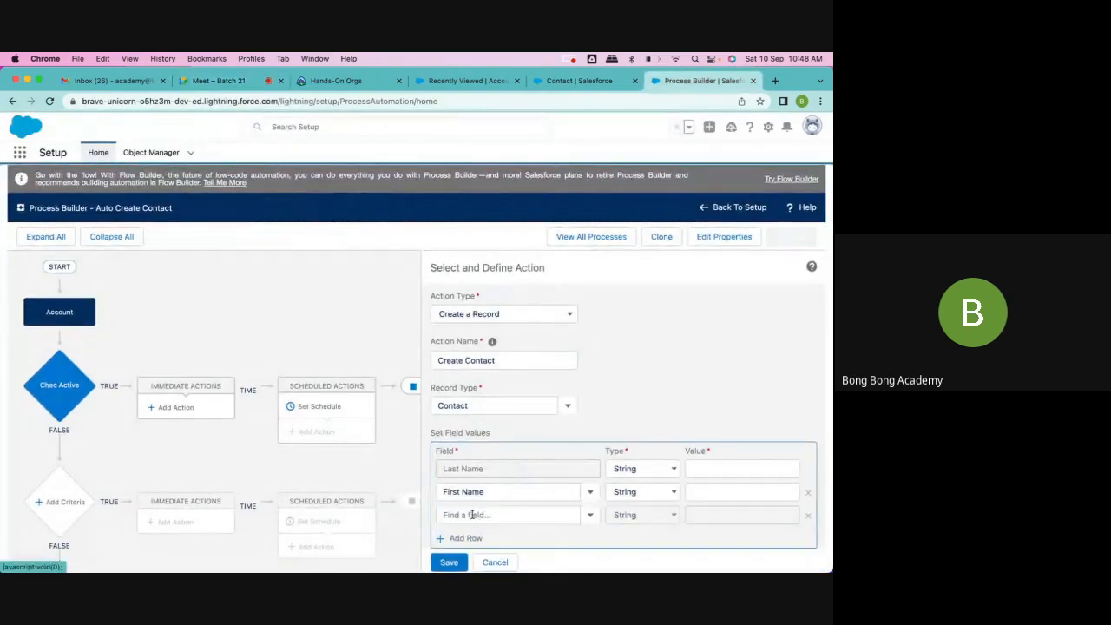
left_click(472, 515)
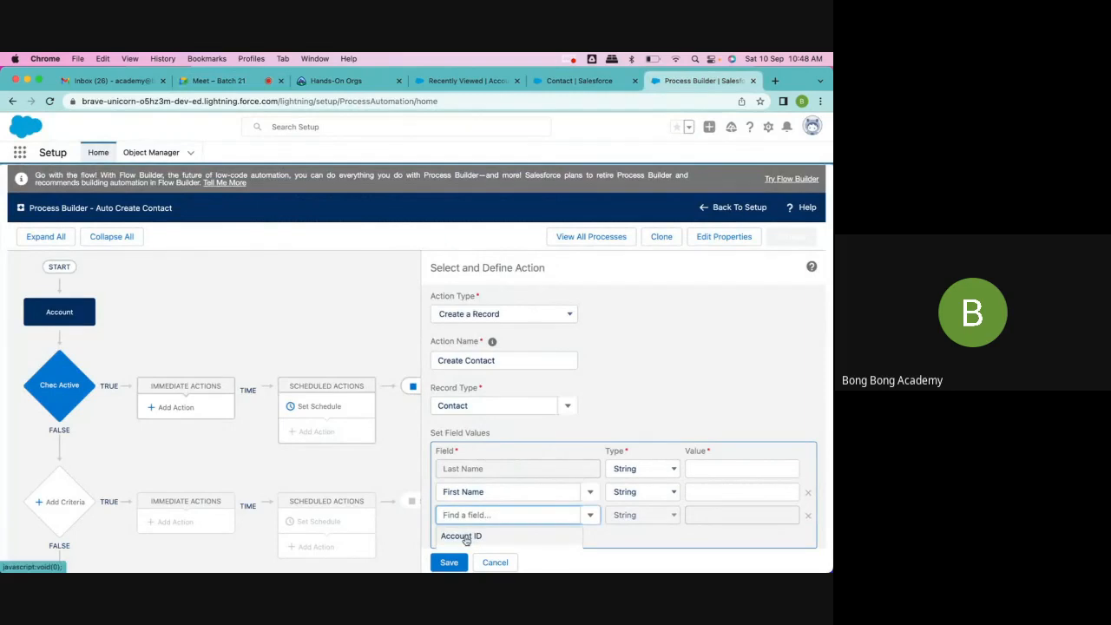
left_click(463, 538)
scroll(647, 440, "down", 1)
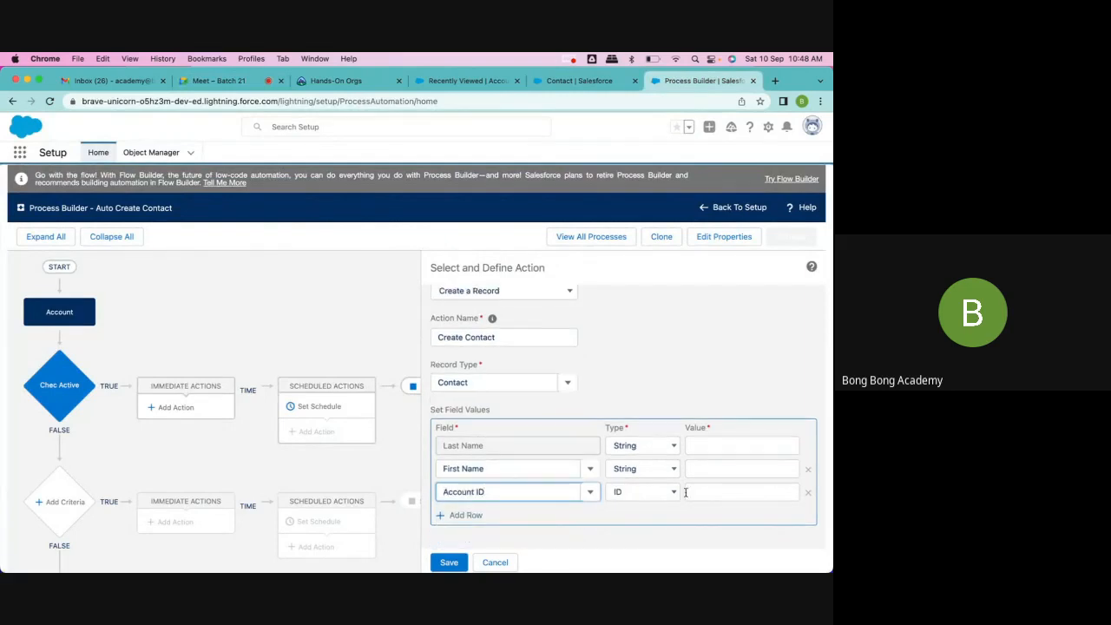
left_click(643, 492)
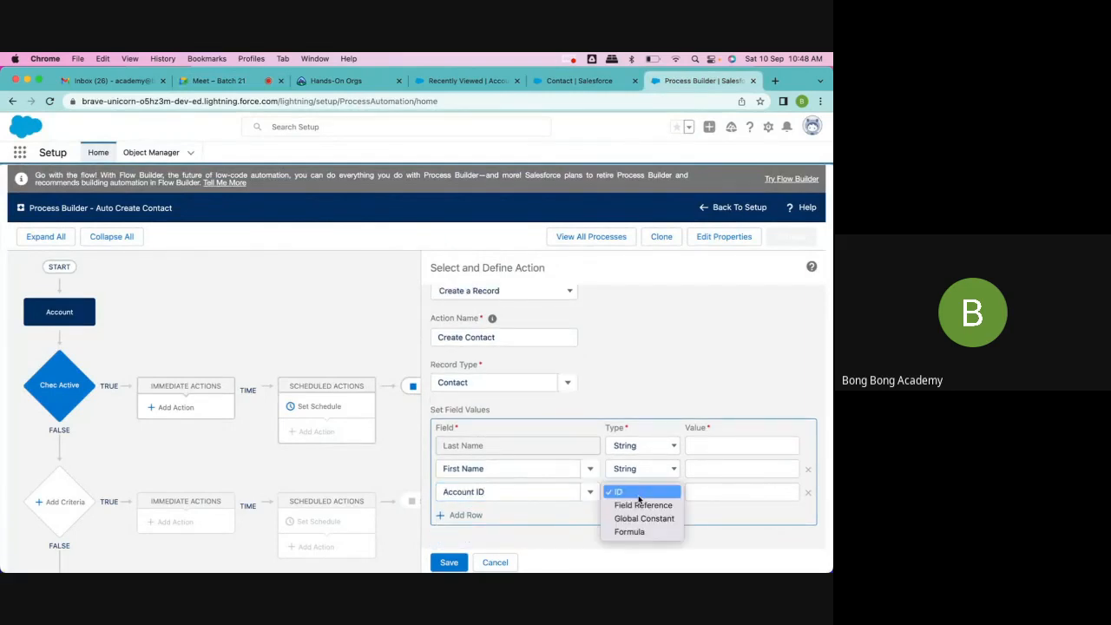
left_click(638, 494)
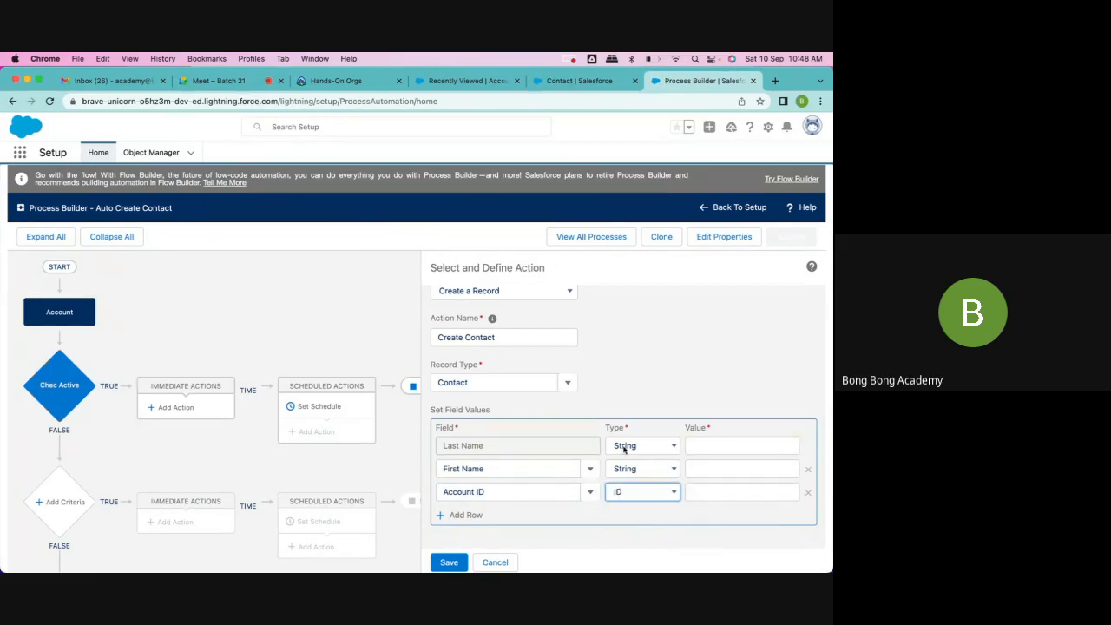
Step: Set the First Name field's string value to "Auto"
left_click(715, 470)
type("Auto")
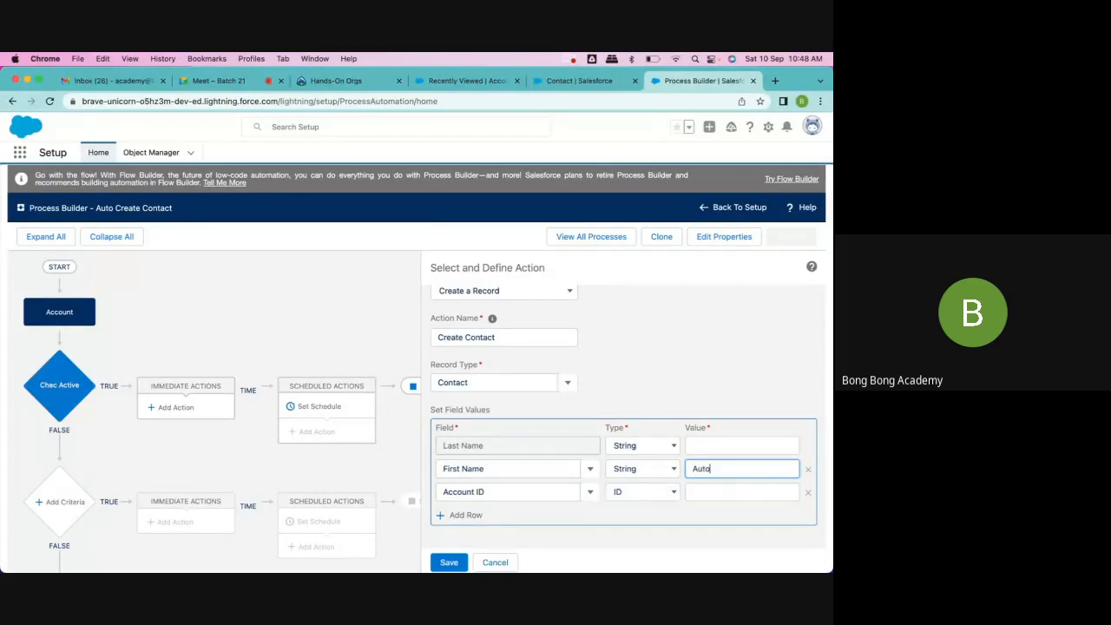
left_click(727, 360)
Step: Set the Last Name field's string value to "Contact"
left_click(694, 444)
type("C")
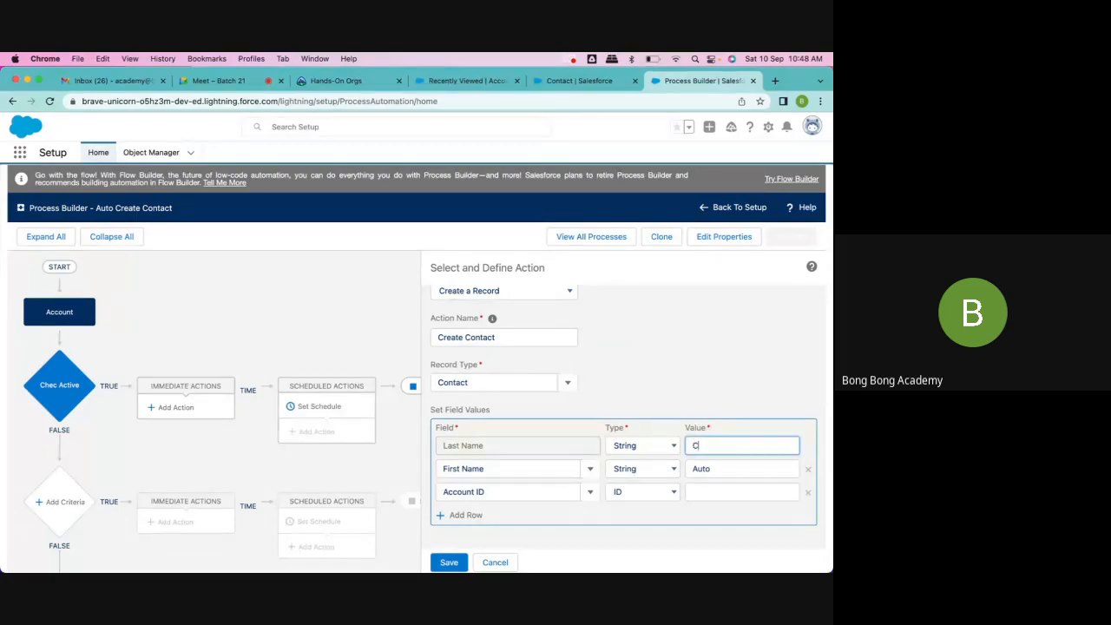
type("onact")
key("BackSpace")
key("BackSpace")
type("tact")
left_click(704, 343)
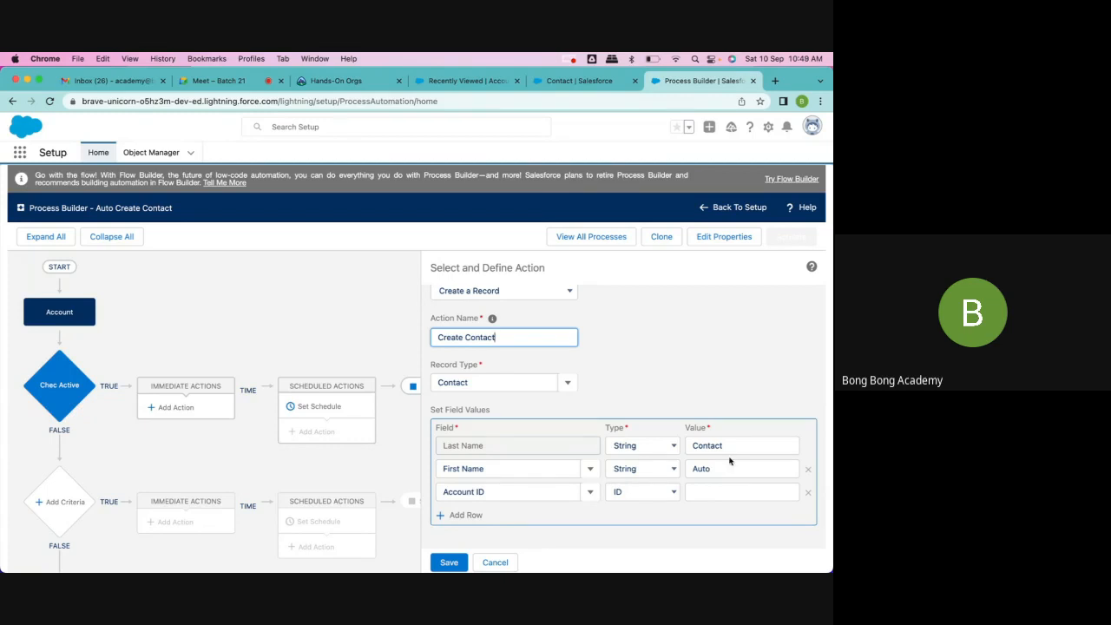
Step: Clear the Last Name field's value and change its type to Formula
double_click(729, 447)
key("BackSpace")
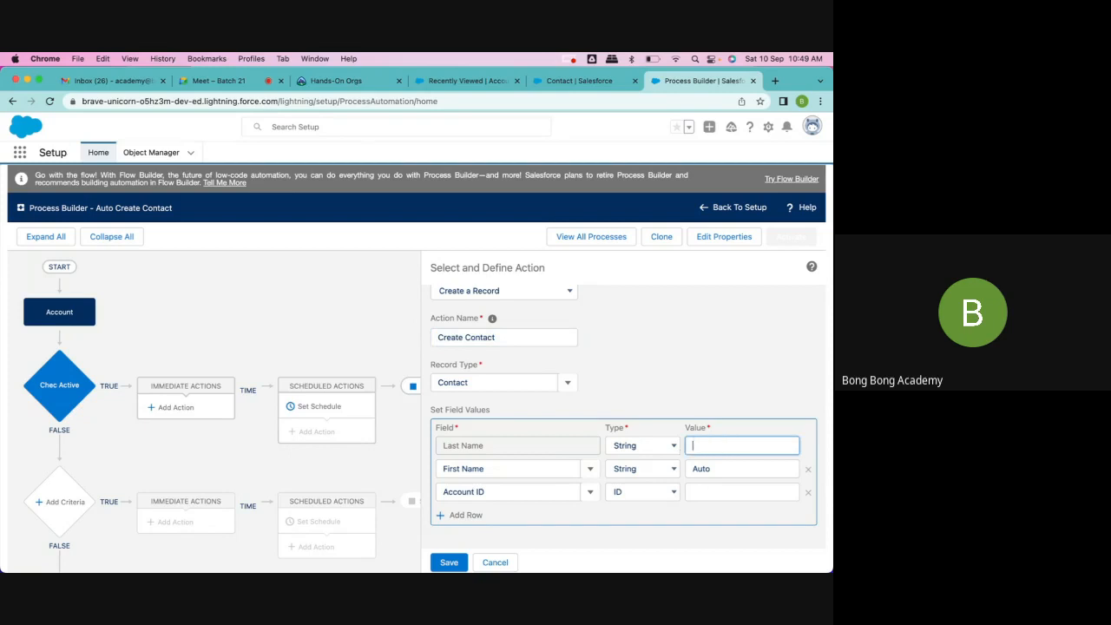
left_click(653, 469)
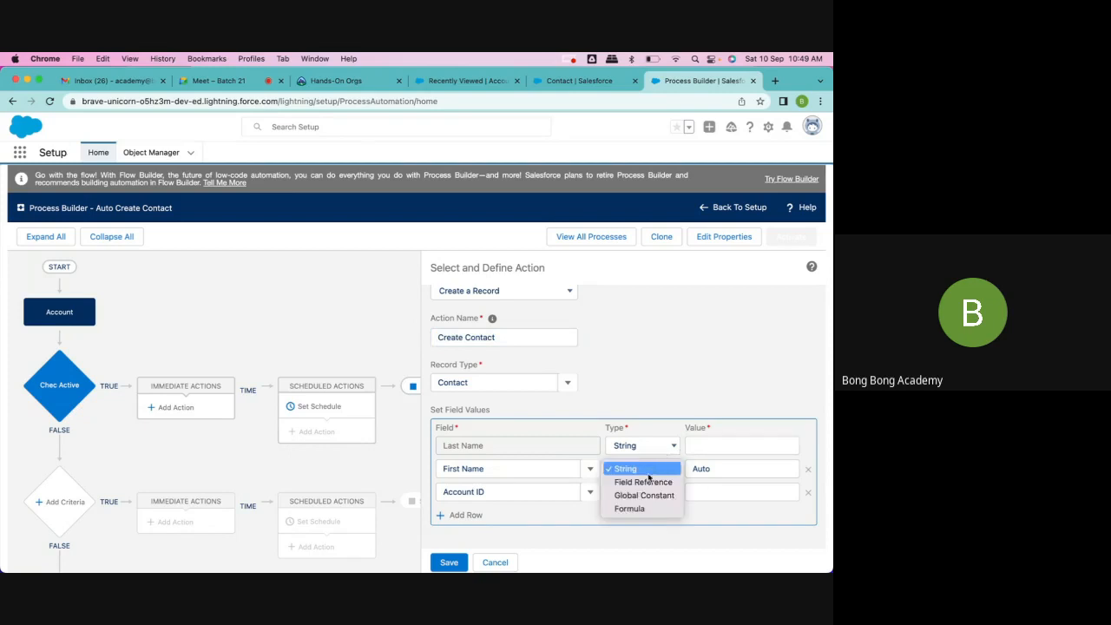
left_click(647, 470)
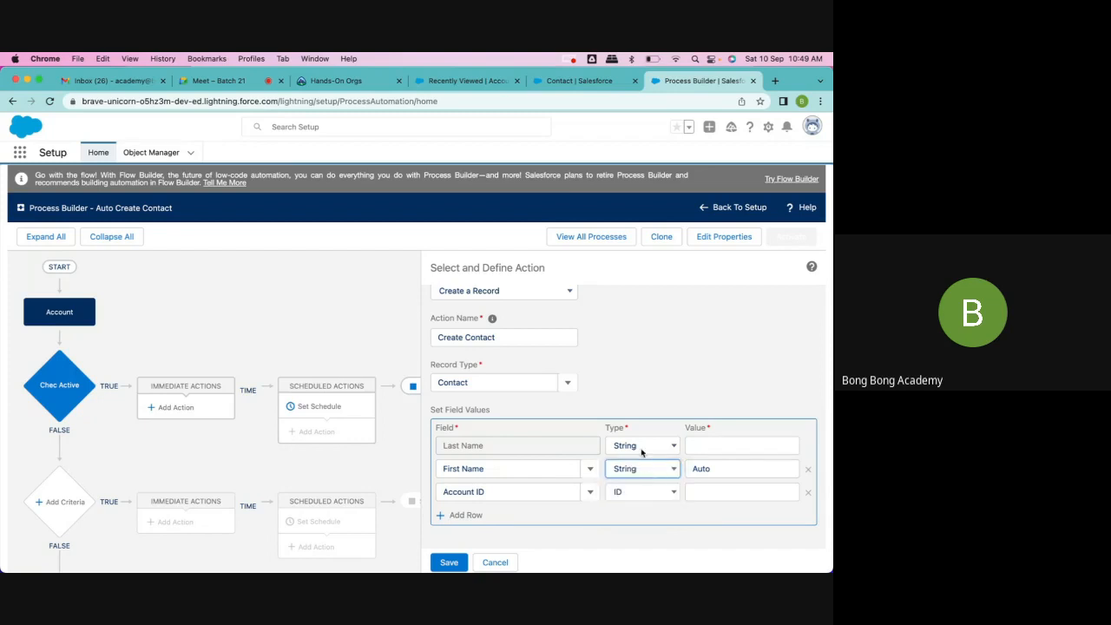
left_click(639, 446)
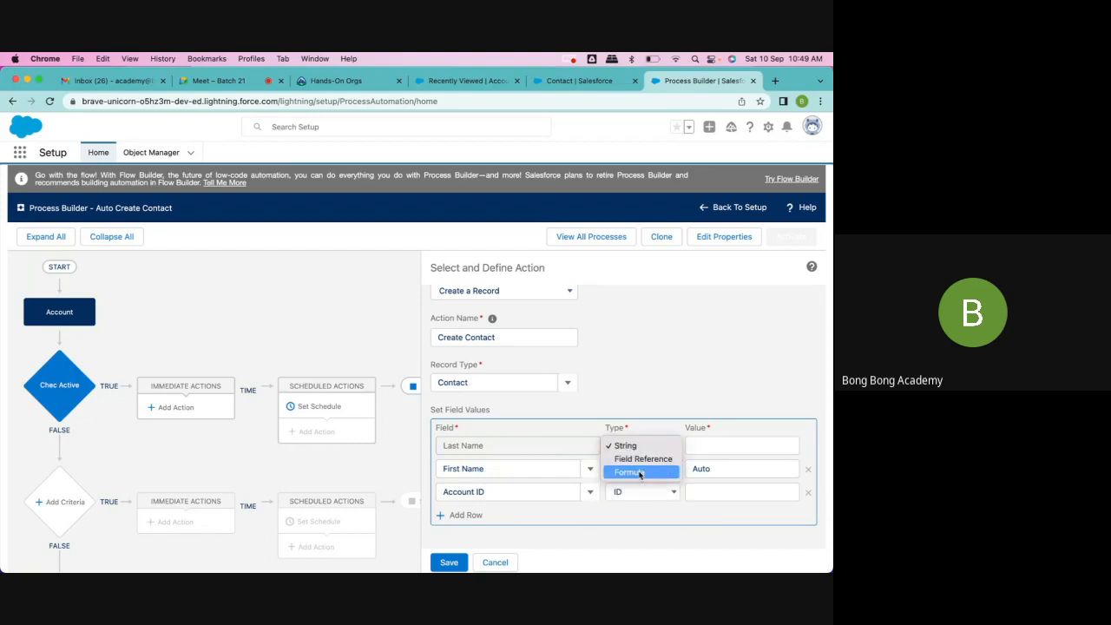
left_click(640, 473)
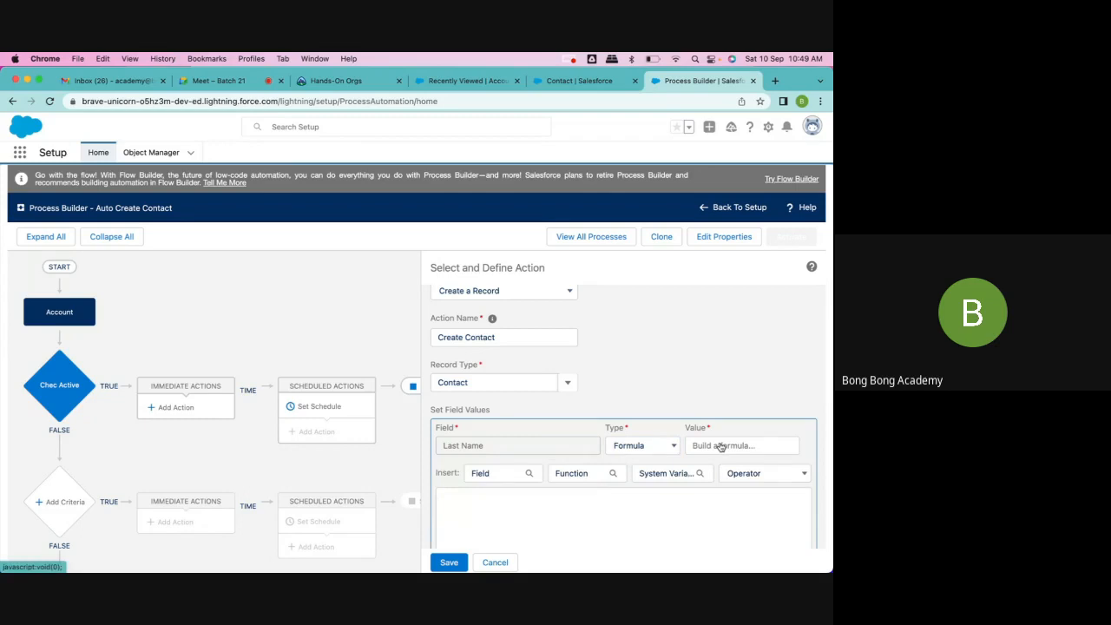
scroll(521, 501, "down", 2)
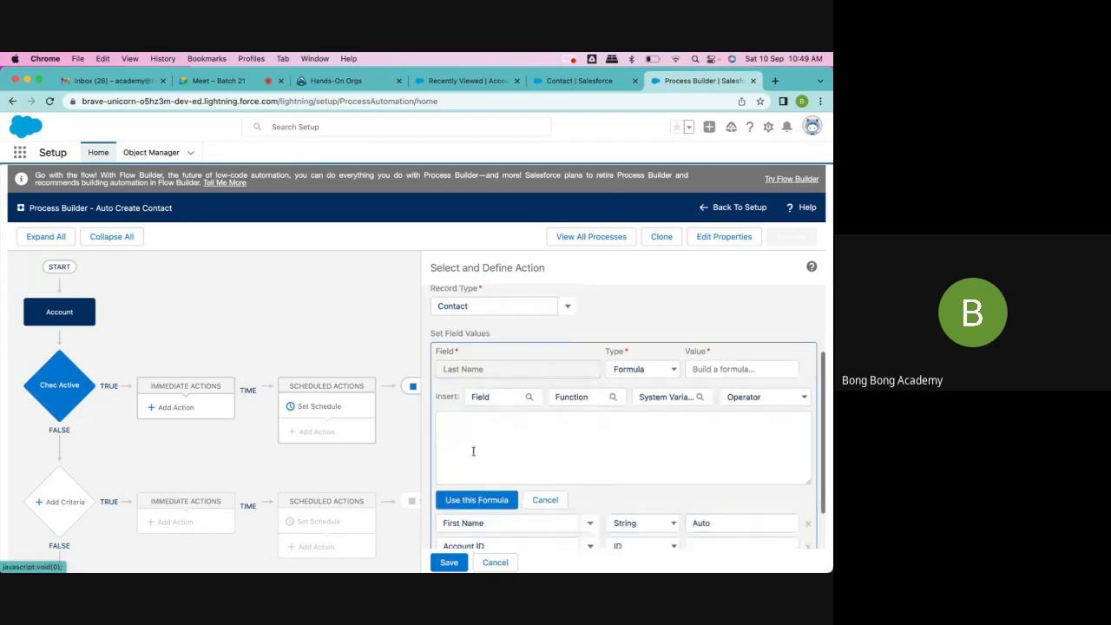
Step: Insert the Account object's Account Name field into the Last Name formula
left_click(489, 399)
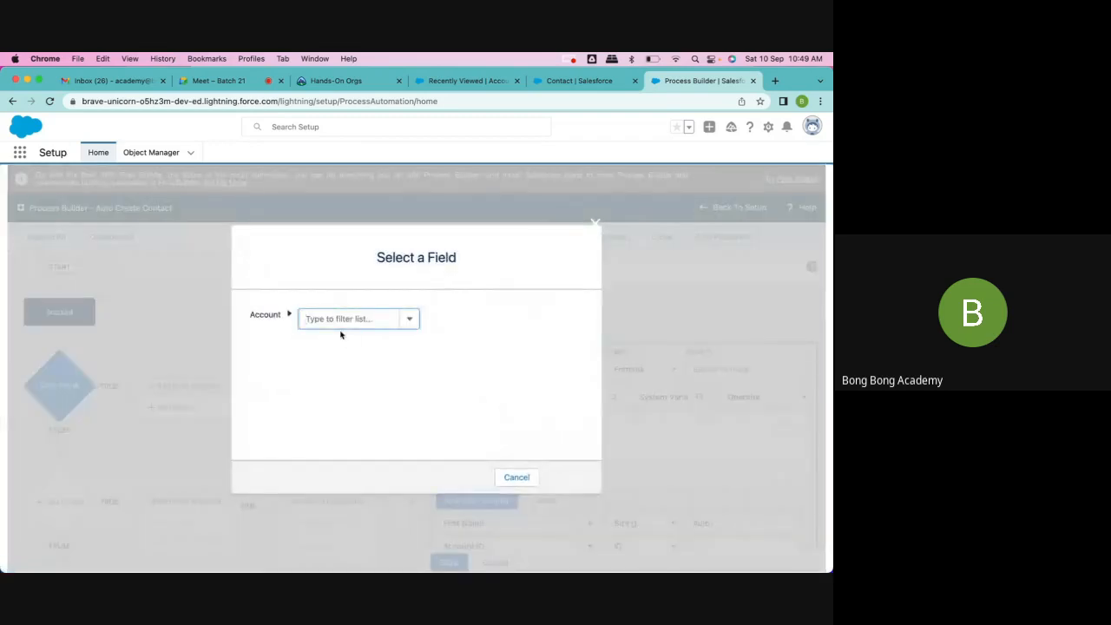
type("Account")
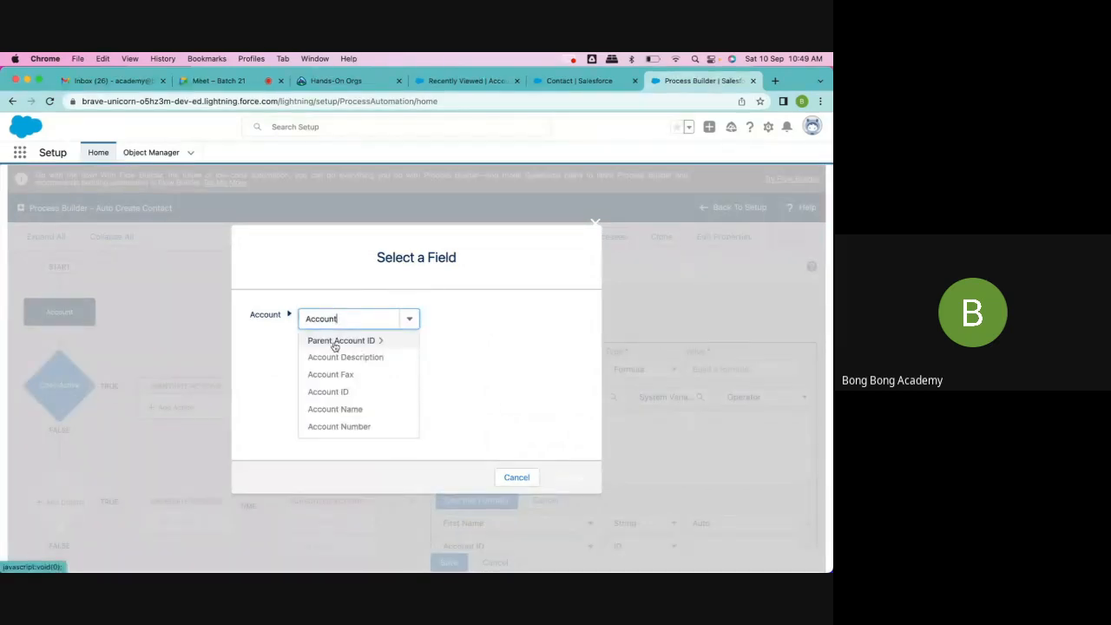
left_click(336, 409)
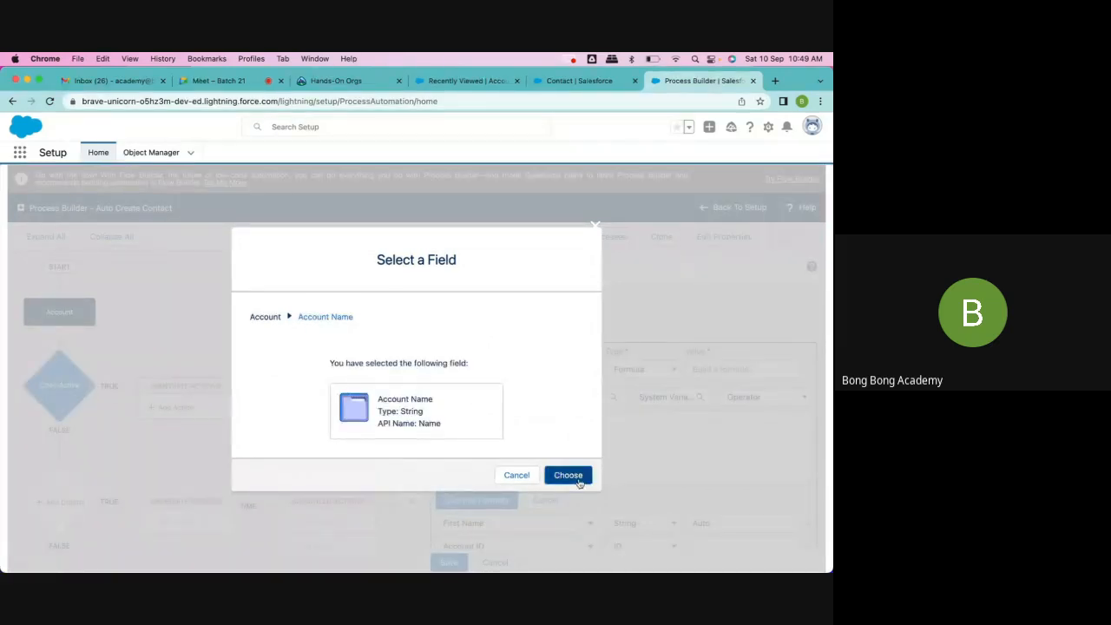
left_click(569, 475)
left_click(528, 422)
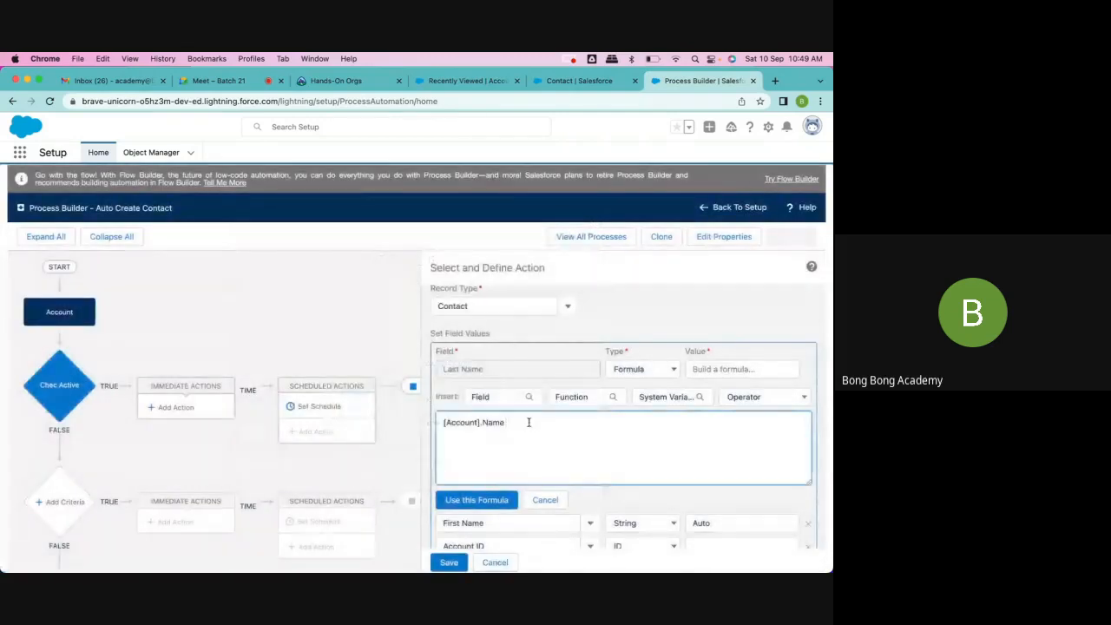
Step: Complete the Last Name formula as [Account].Name + "-" + "Contact" and apply it
type("+ \"")
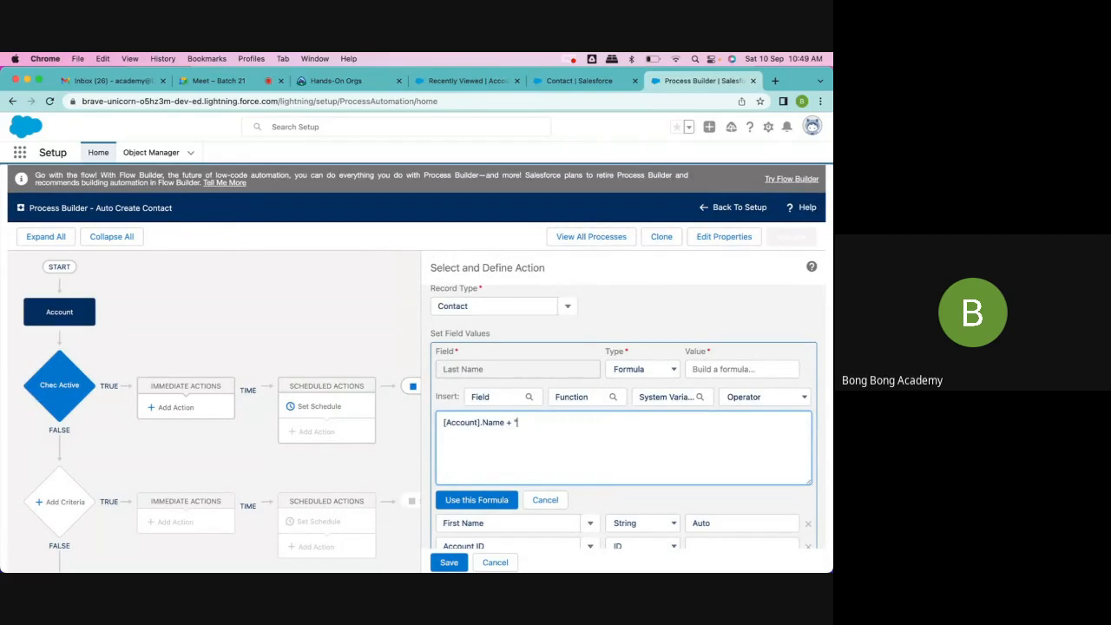
type("-\" + \"Contact")
scroll(588, 441, "down", 1)
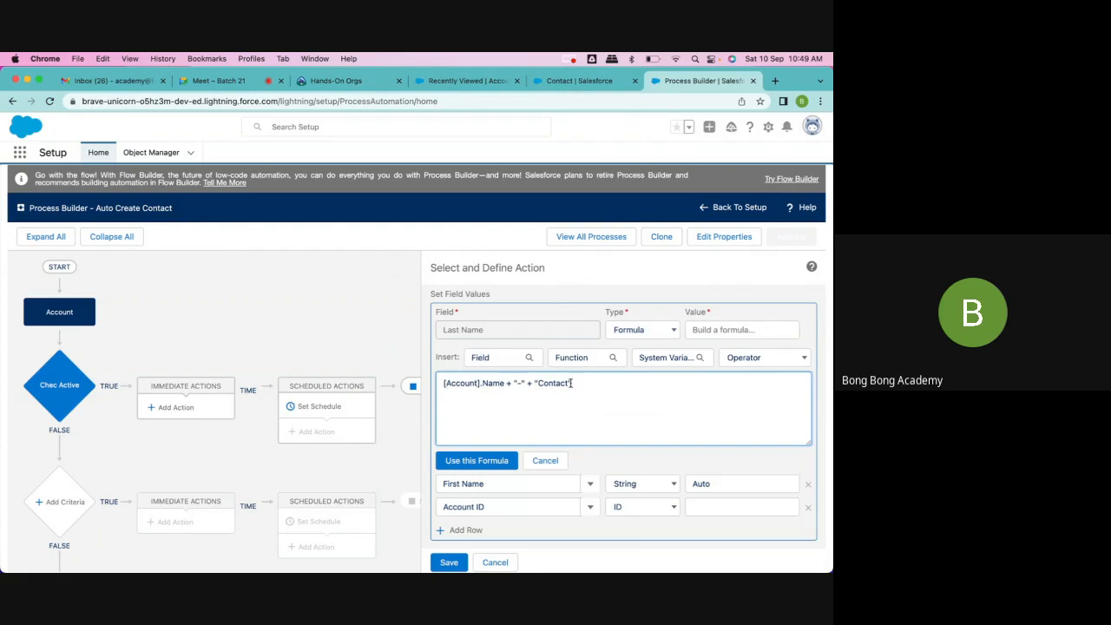
left_click(476, 461)
scroll(623, 394, "down", 1)
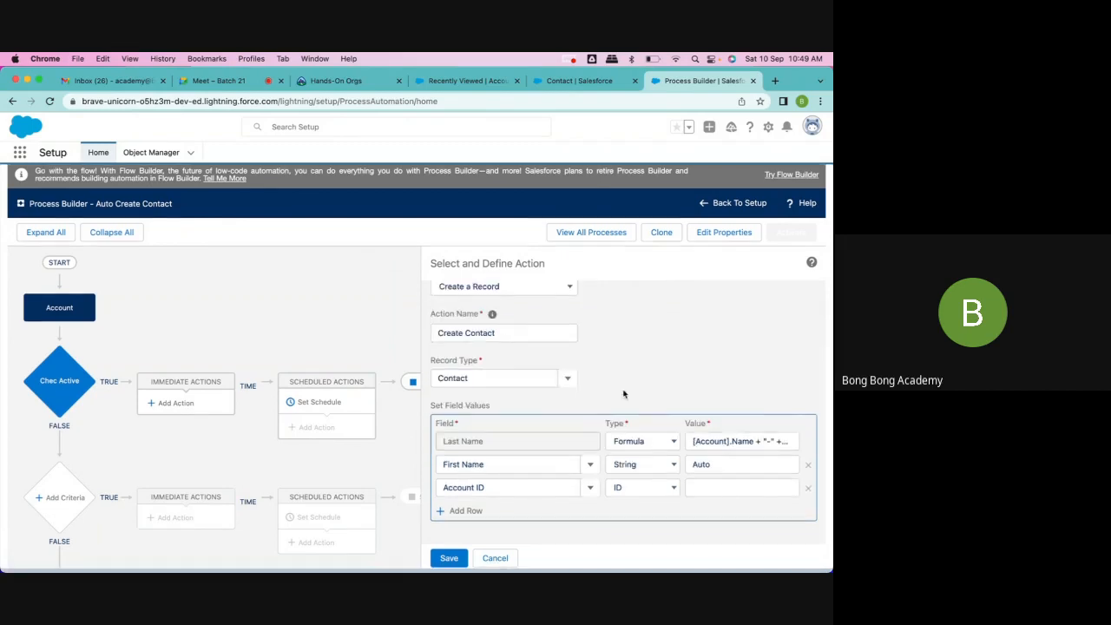
Step: Change the Account ID row's type to Field Reference and choose the Account object's Account ID field as its value
scroll(623, 394, "up", 1)
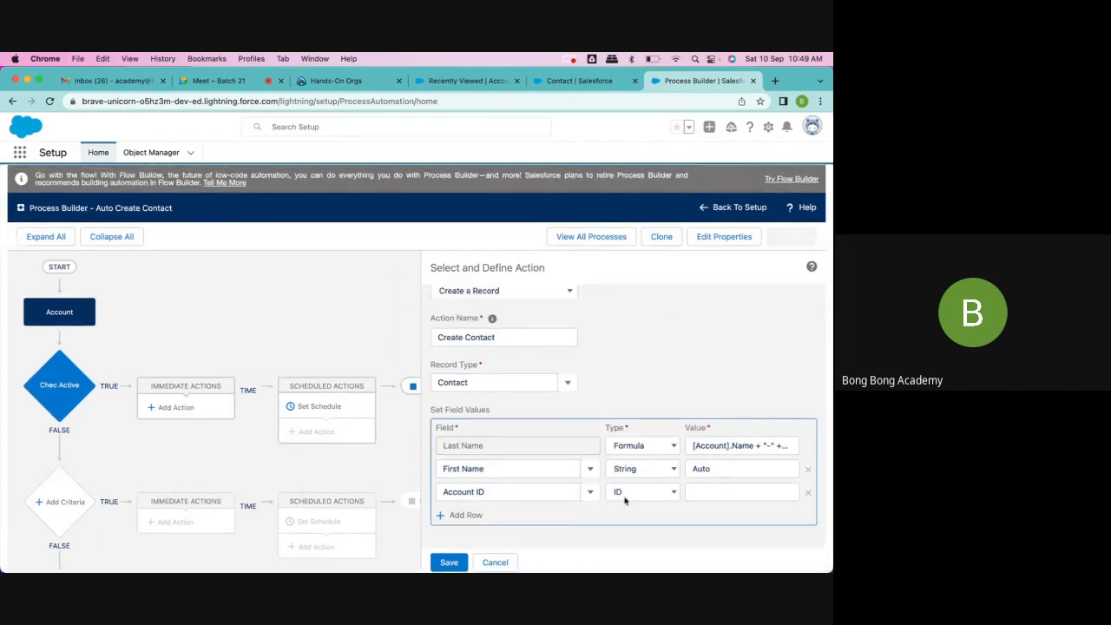
left_click(701, 493)
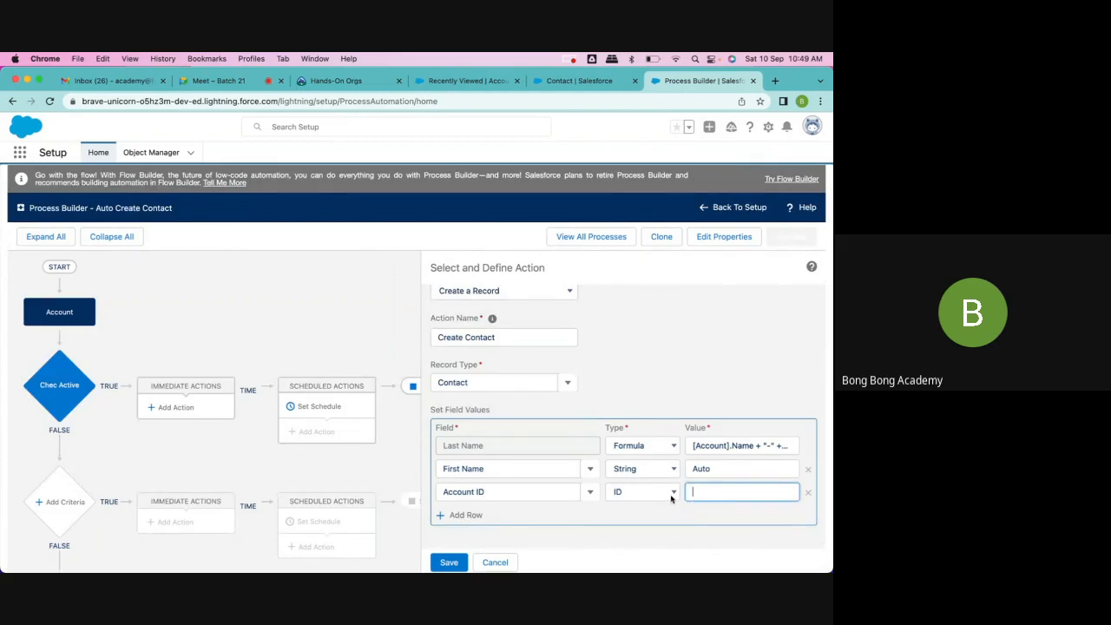
left_click(670, 492)
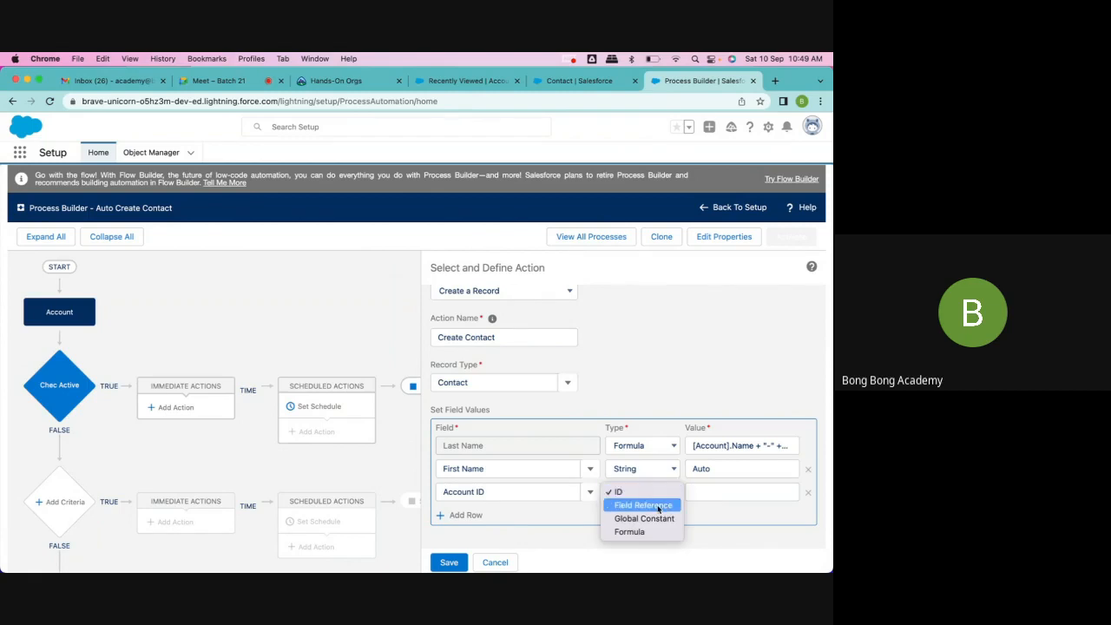
left_click(659, 505)
left_click(710, 491)
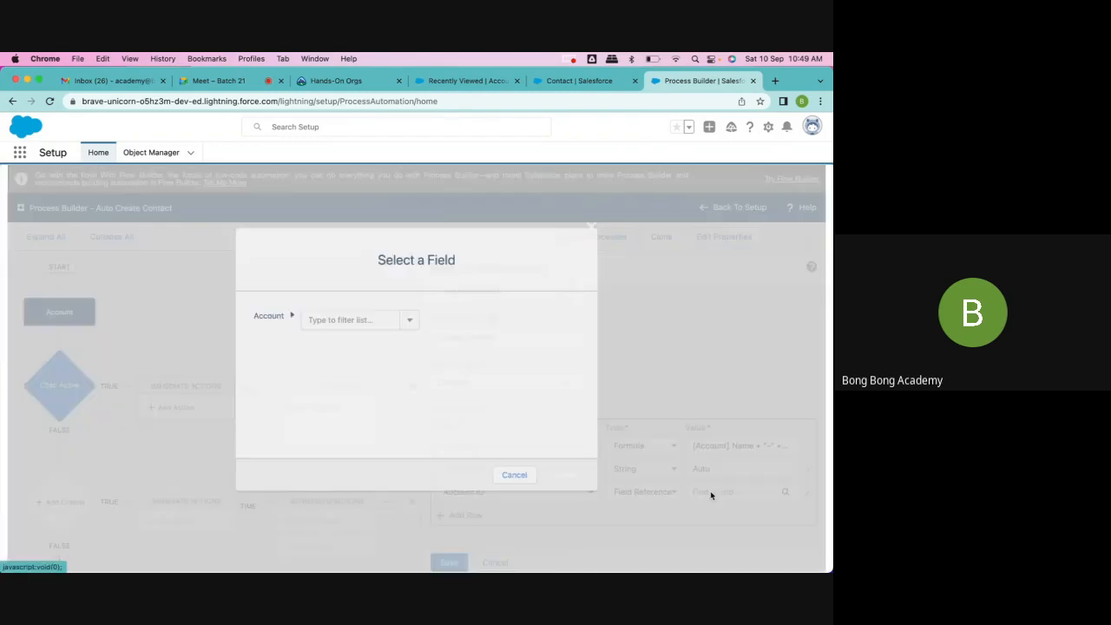
type("account")
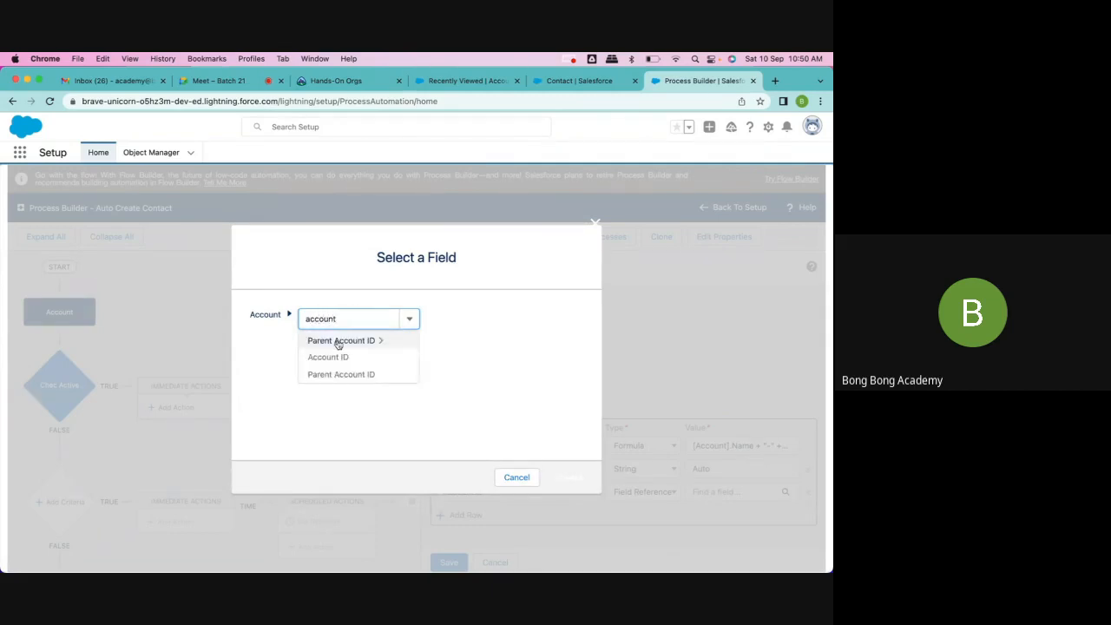
left_click(339, 357)
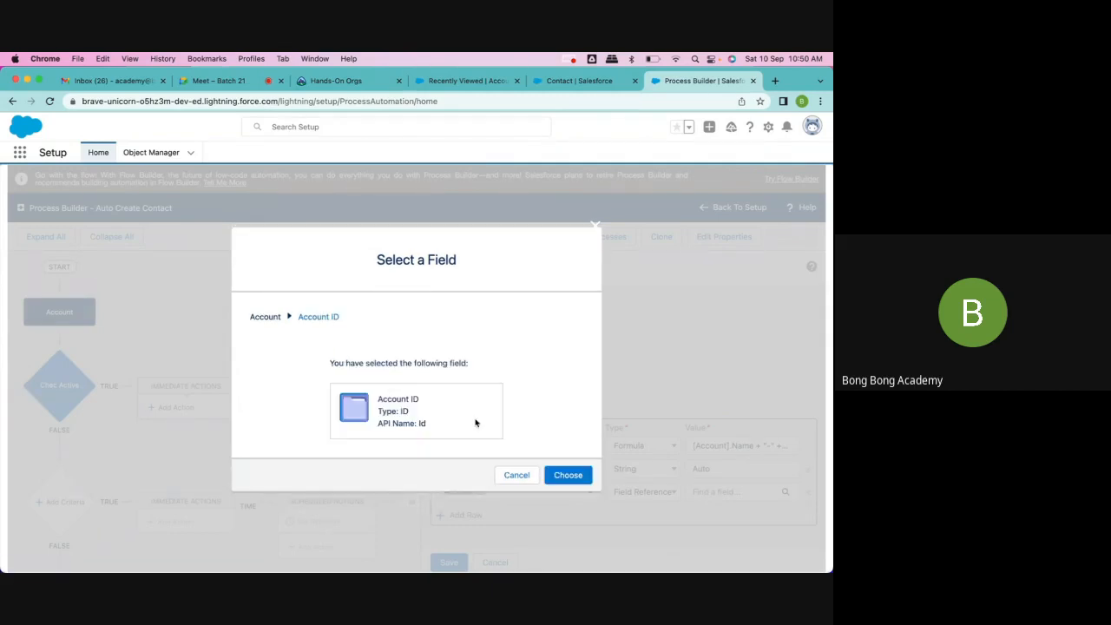
left_click(571, 475)
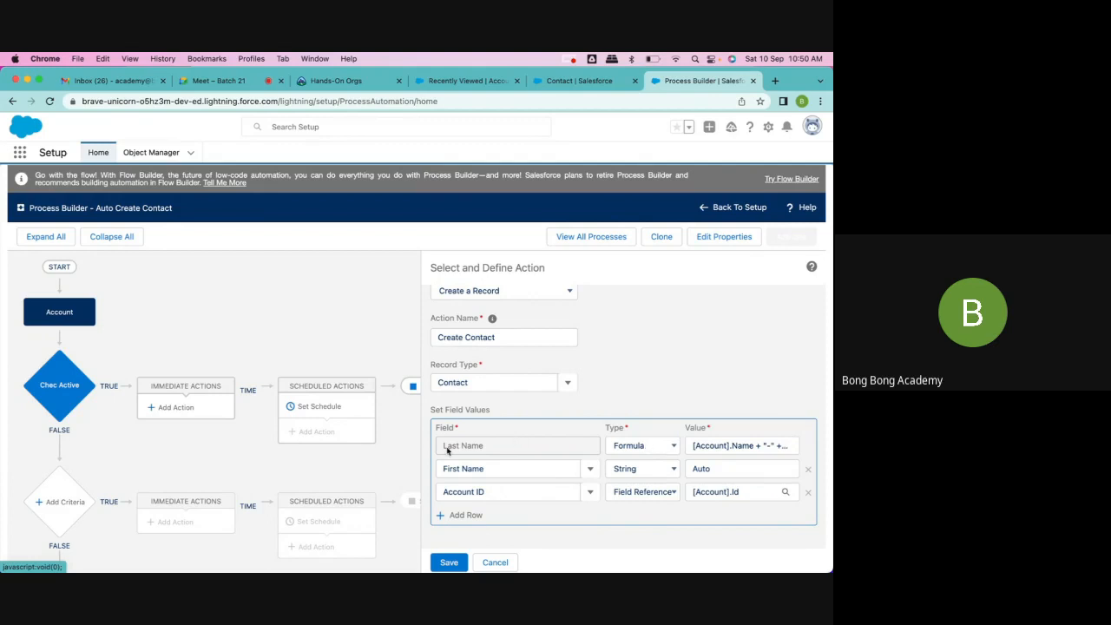
left_click(672, 472)
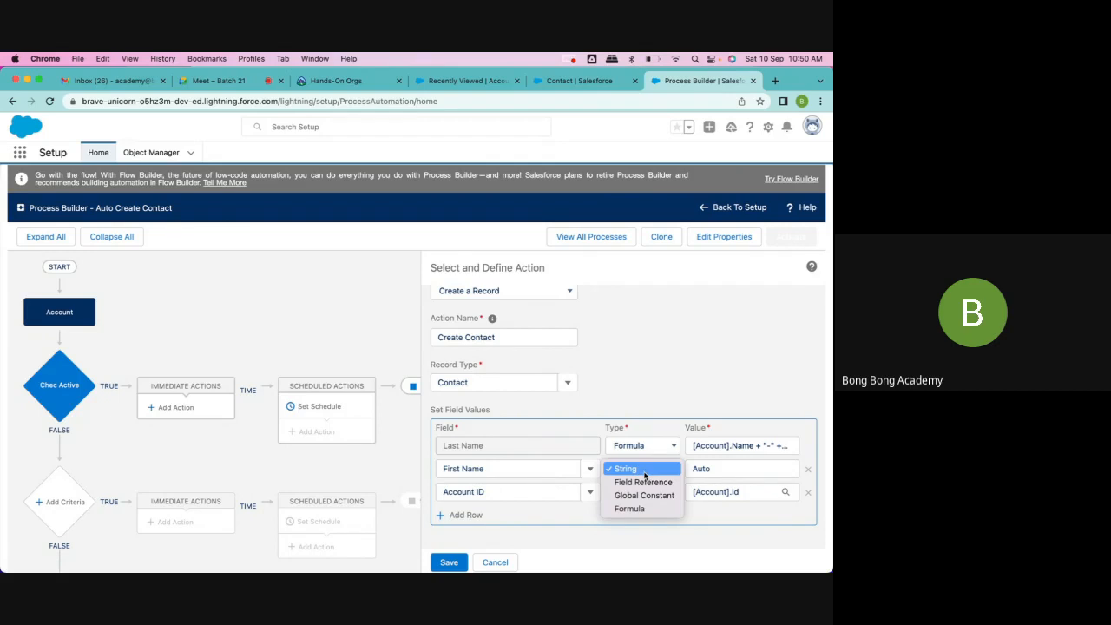
left_click(645, 473)
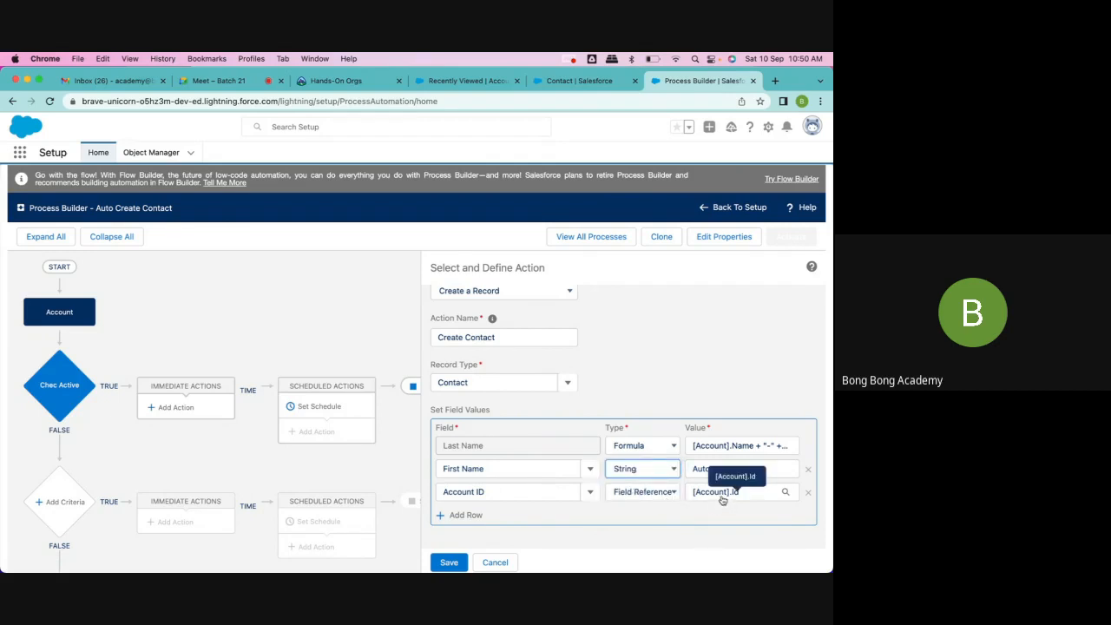
left_click(652, 492)
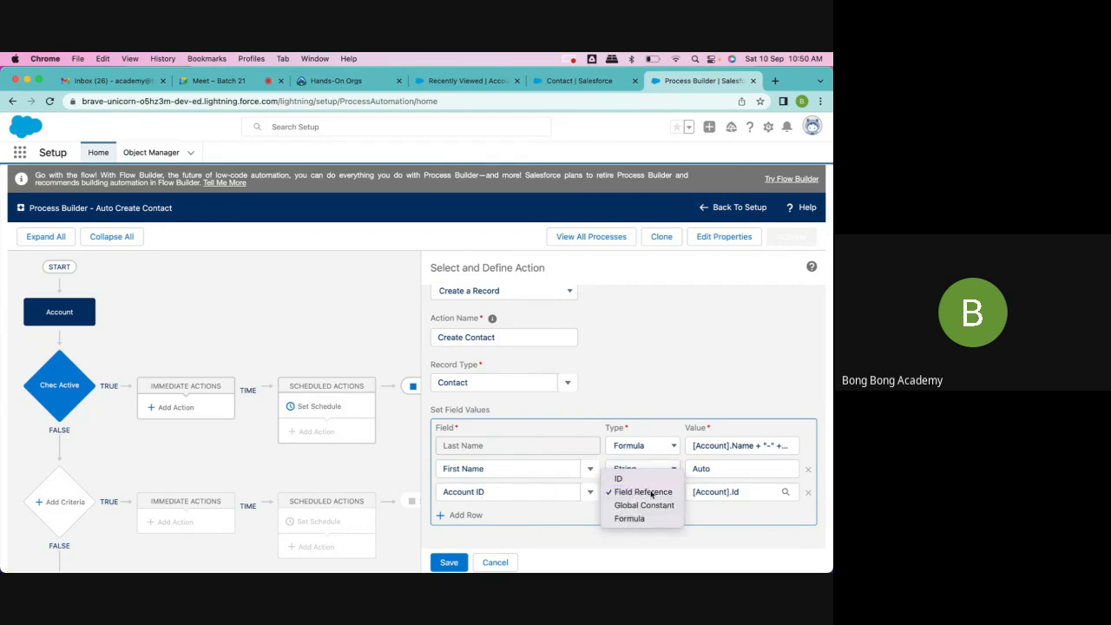
left_click(652, 492)
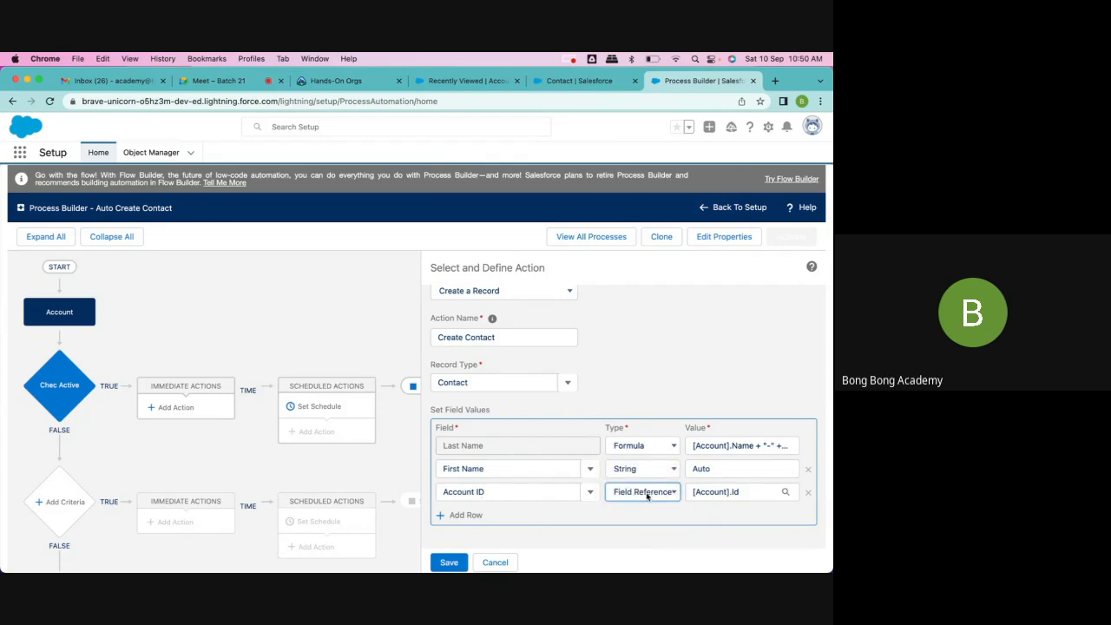
left_click(649, 495)
left_click(645, 492)
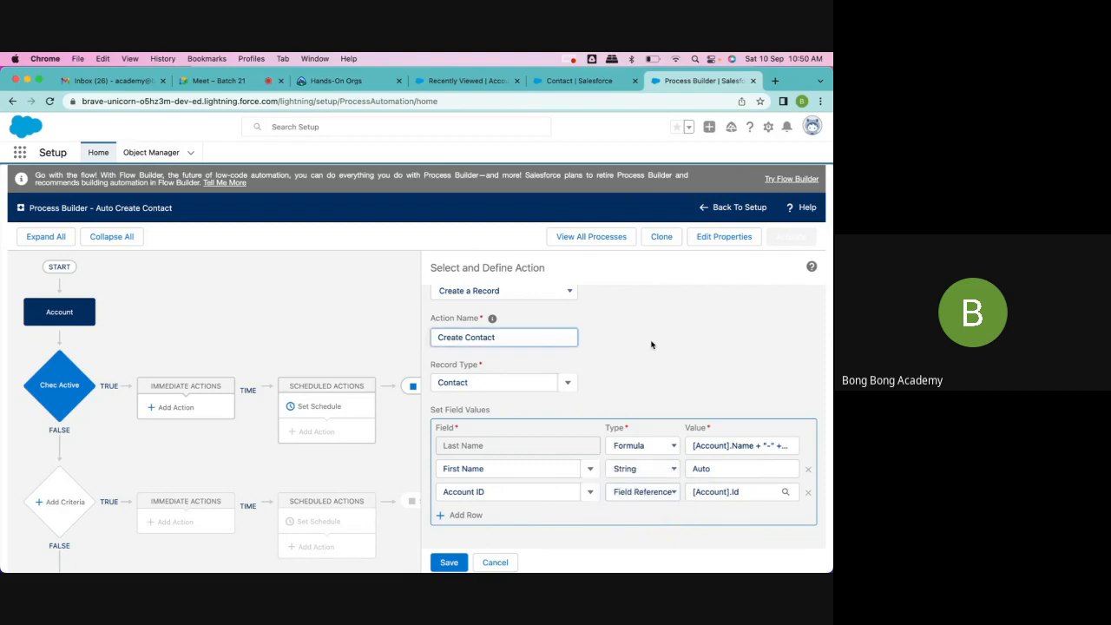
Step: Save the Create Contact action and activate the Auto Create Contact process, confirming the activation
left_click(449, 562)
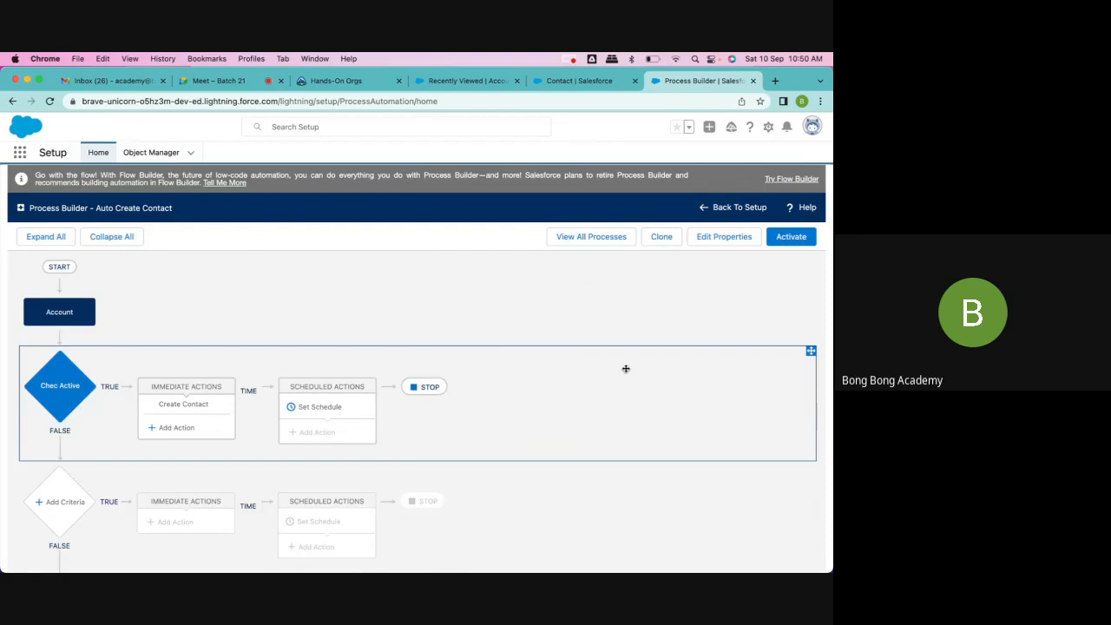
left_click(778, 244)
left_click(573, 426)
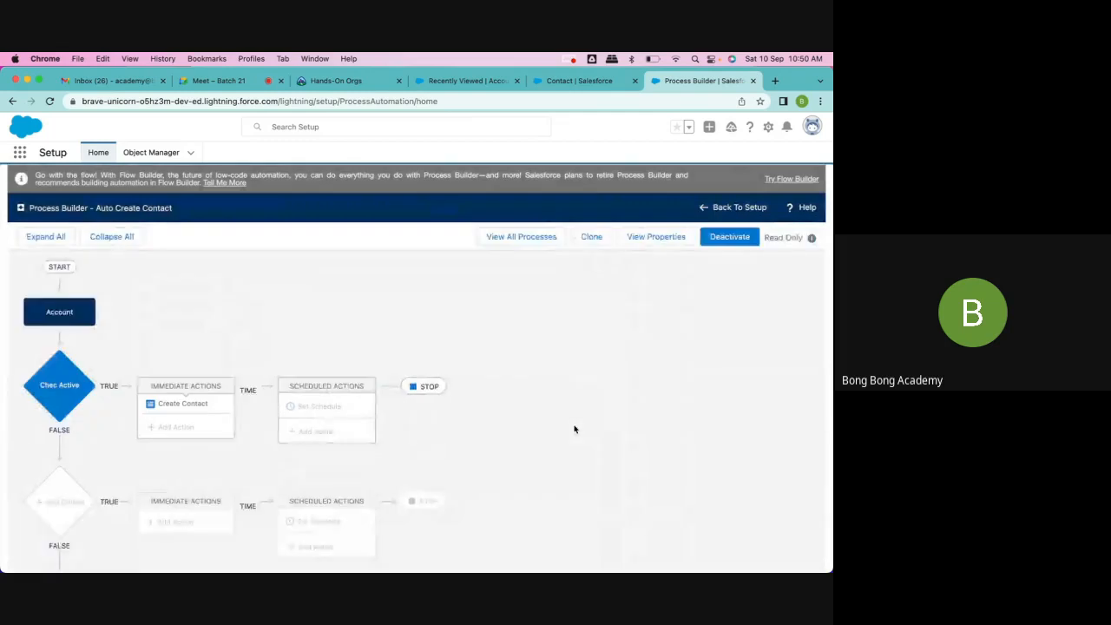
Step: Return to the Accounts list in My App and start a new account named "Process Builder Test"
left_click(579, 81)
left_click(467, 80)
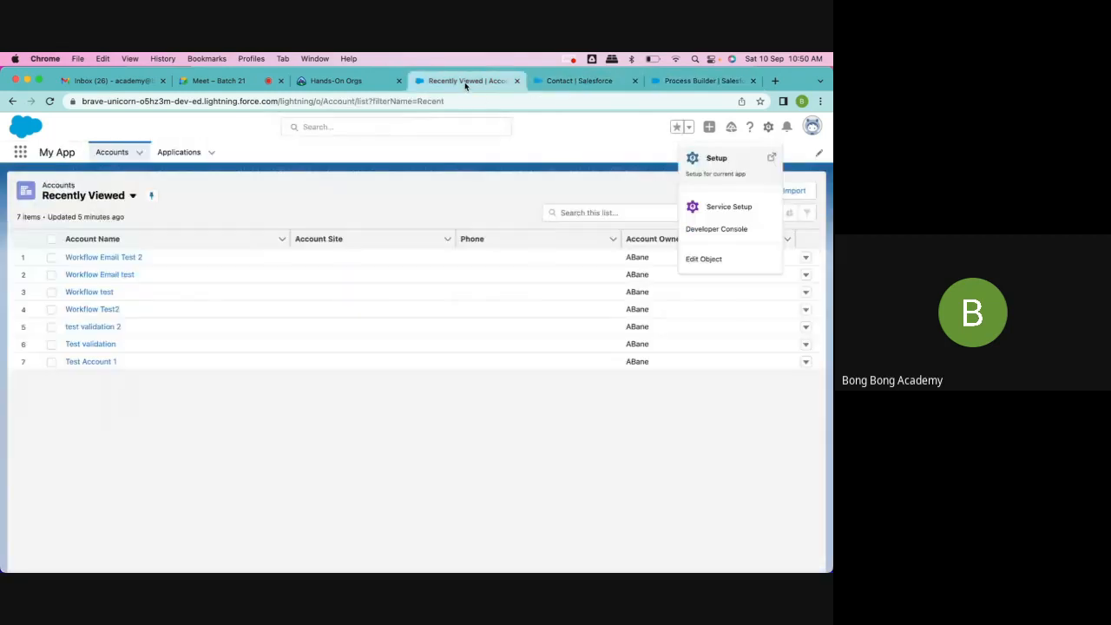
left_click(112, 152)
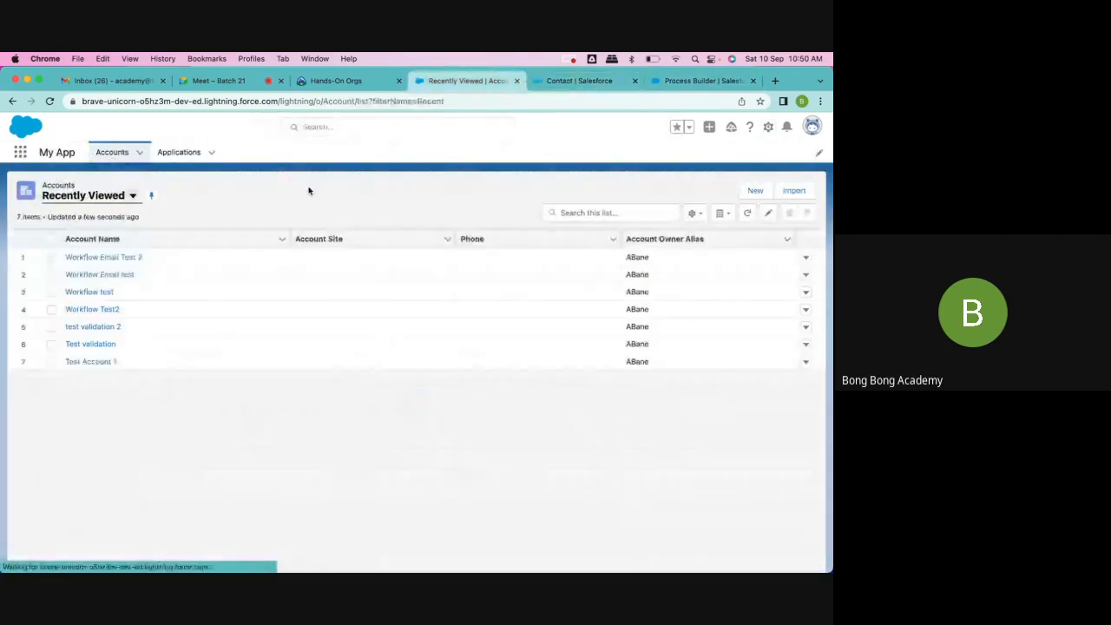
left_click(755, 191)
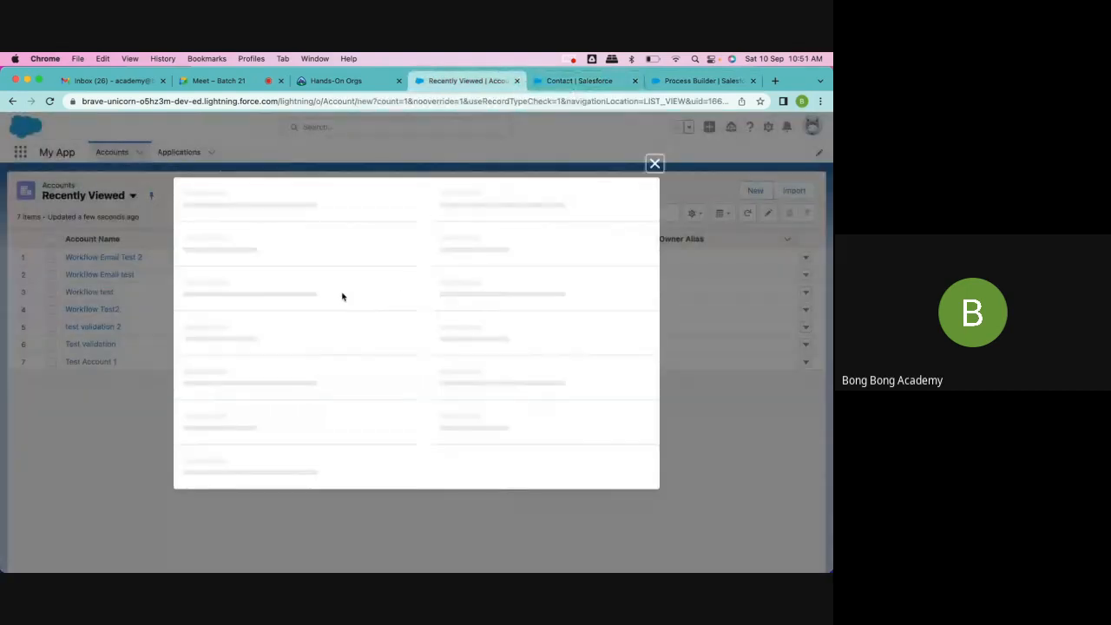
left_click(249, 269)
type("Pro")
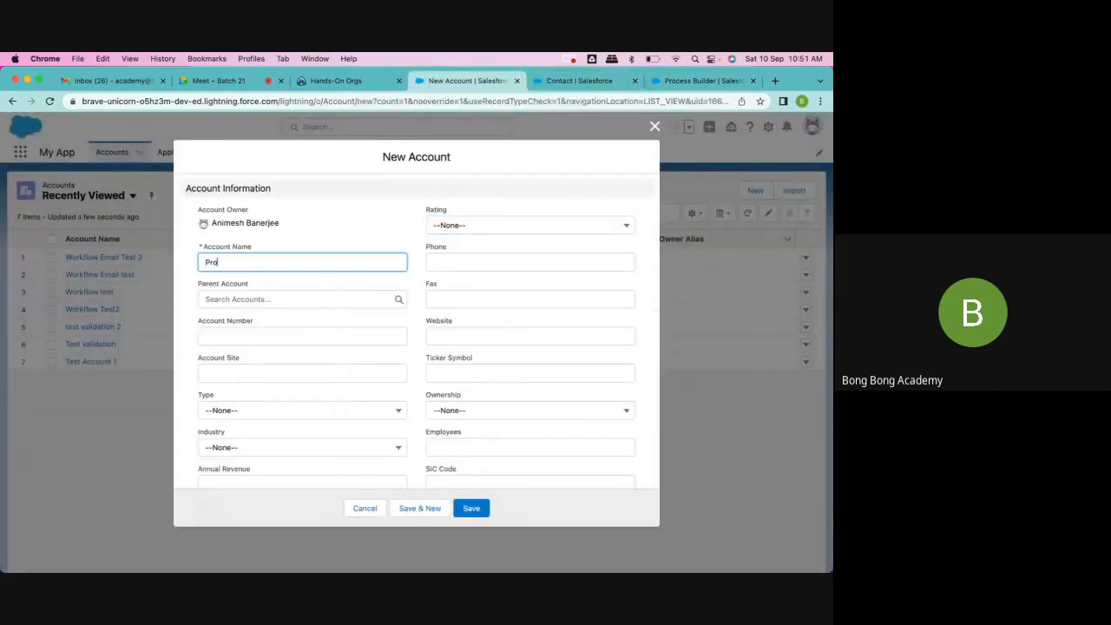
type("cess Builder Test")
Step: Set the new account's Active field to Yes and save the account
scroll(459, 414, "down", 10)
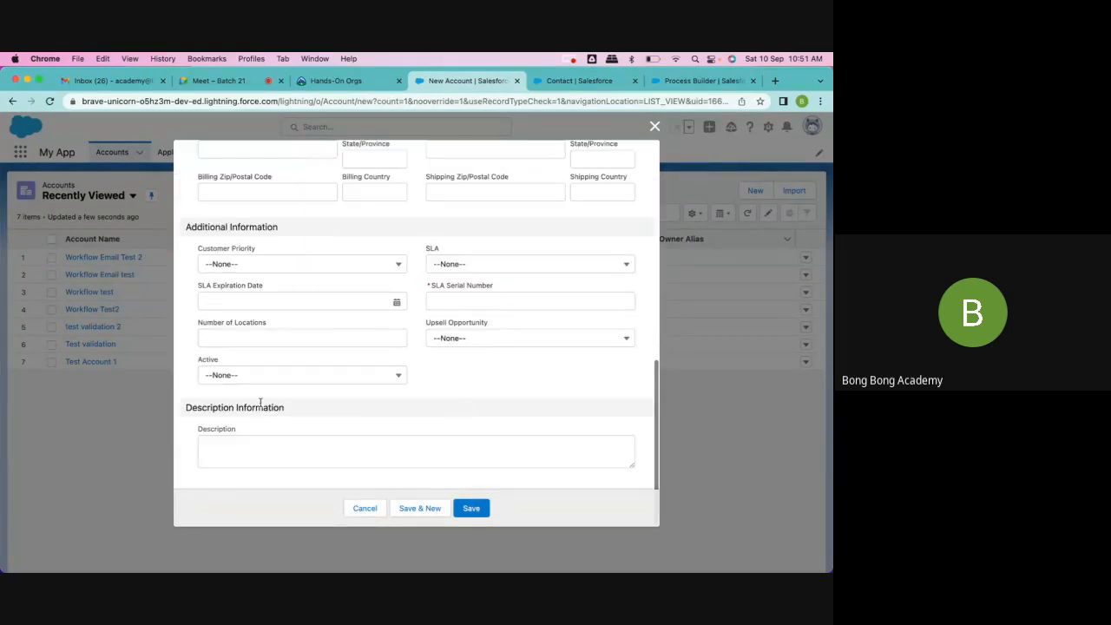
left_click(247, 377)
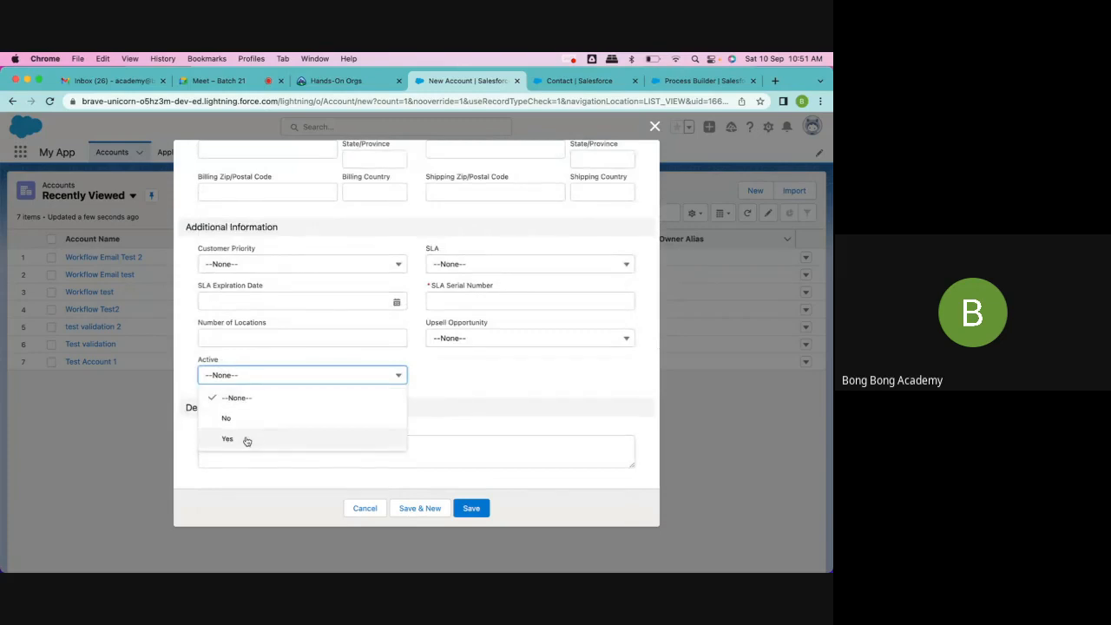
left_click(496, 377)
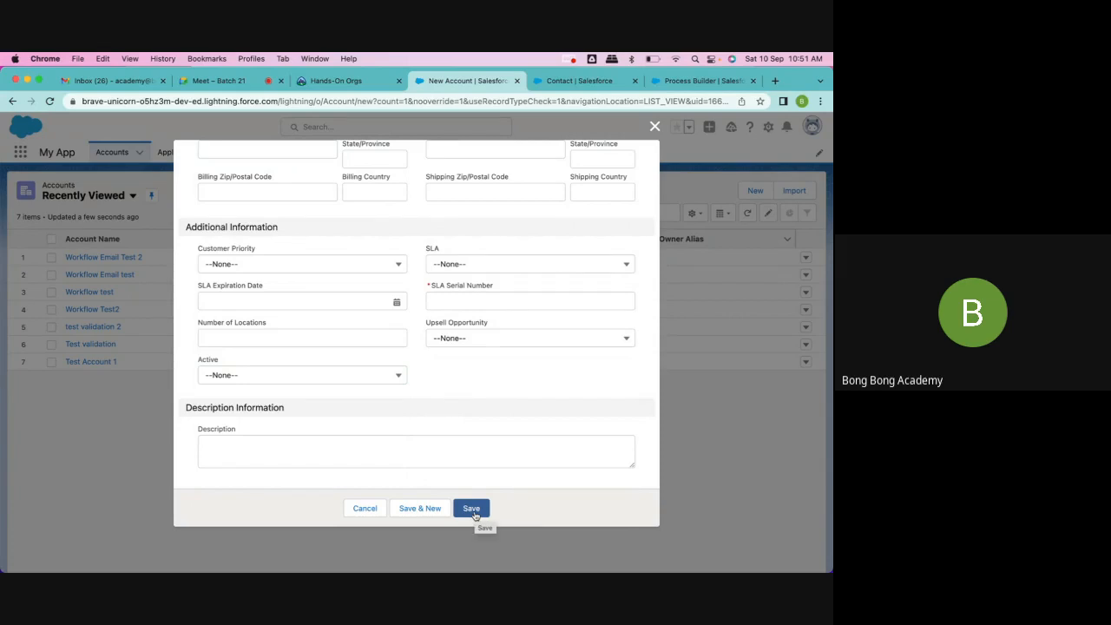
left_click(371, 380)
left_click(370, 381)
left_click(377, 373)
left_click(486, 508)
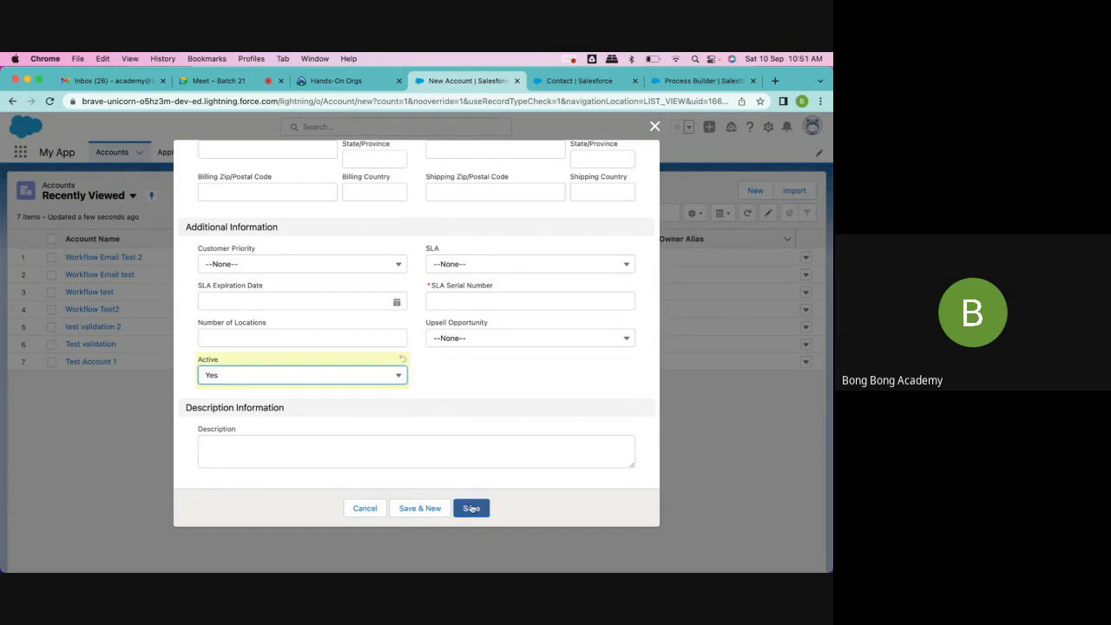
Step: Enter 123124 as the SLA Serial Number, save the new account, and dismiss the Compact Setting suggestion
left_click(519, 300)
type("123124")
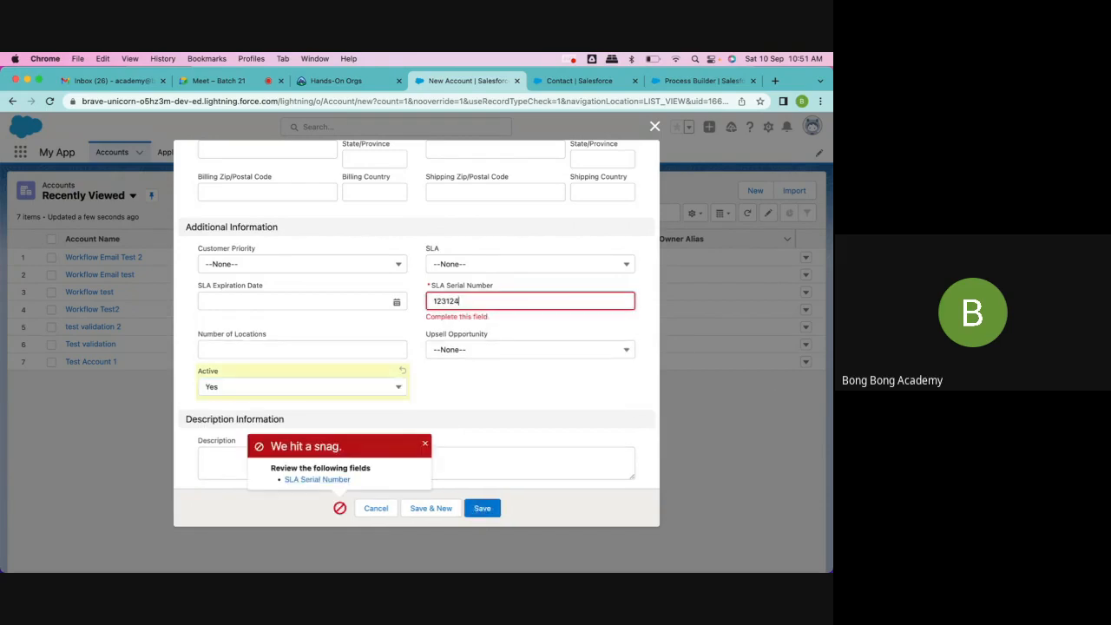
left_click(483, 508)
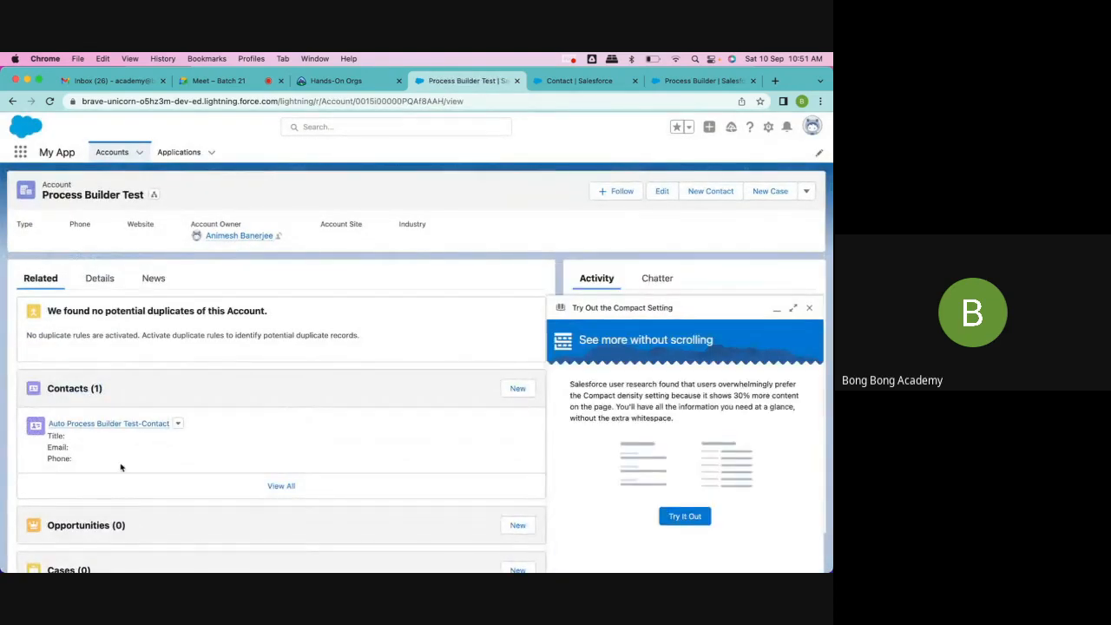
left_click(809, 308)
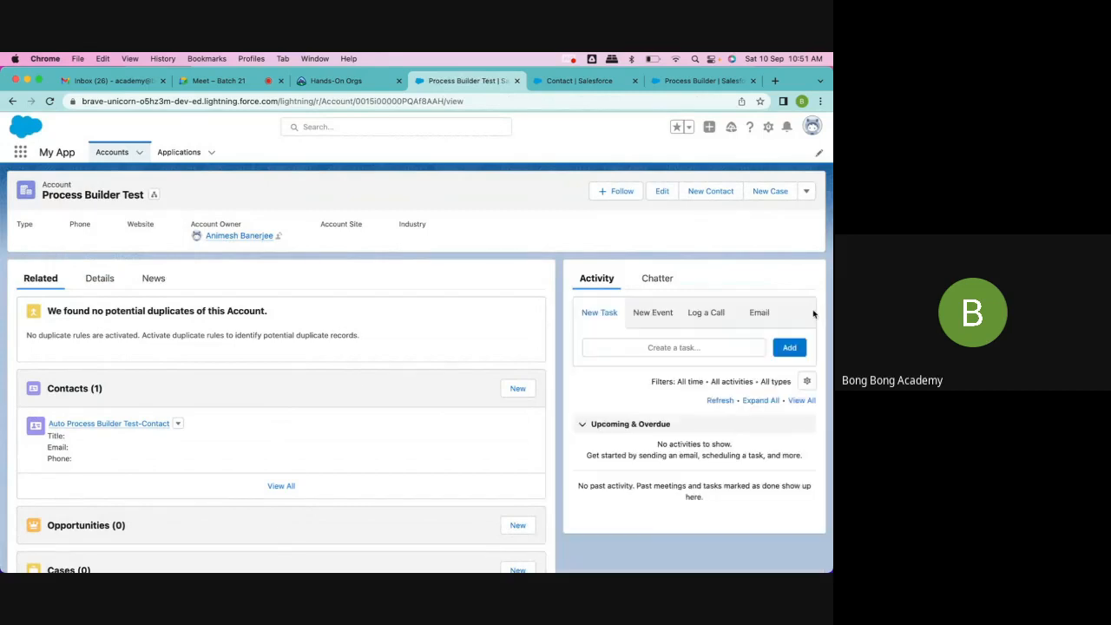
Step: Open the contact related to Process Builder Test and examine its account link and name fields, leaving the record unedited
left_click(124, 424)
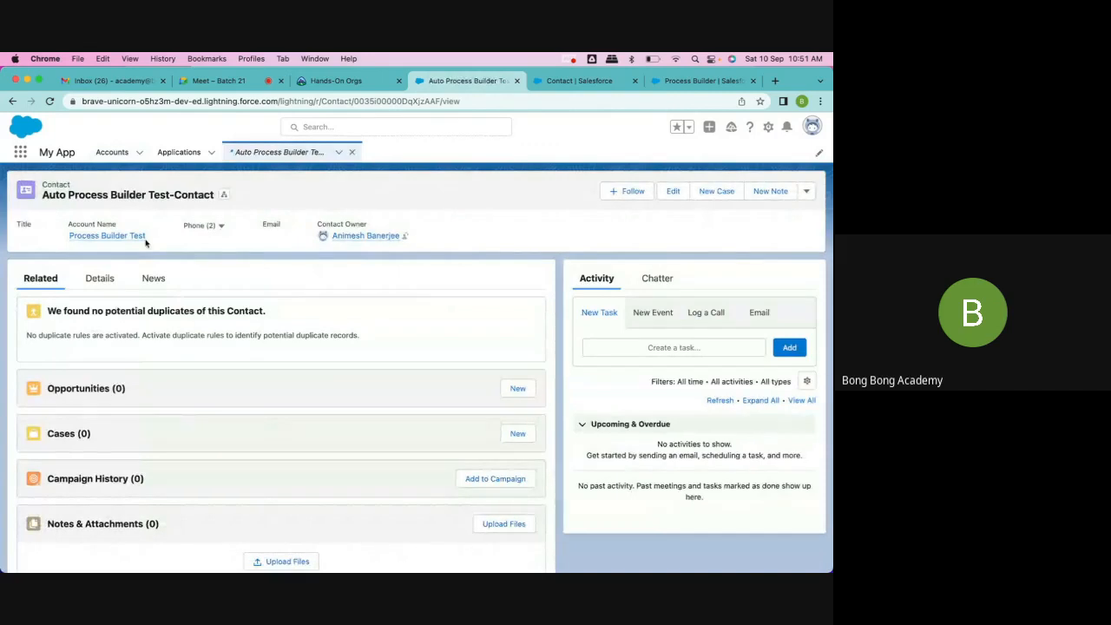
left_click_drag(146, 242, 69, 240)
left_click_drag(170, 195, 216, 198)
left_click(43, 195)
left_click(99, 279)
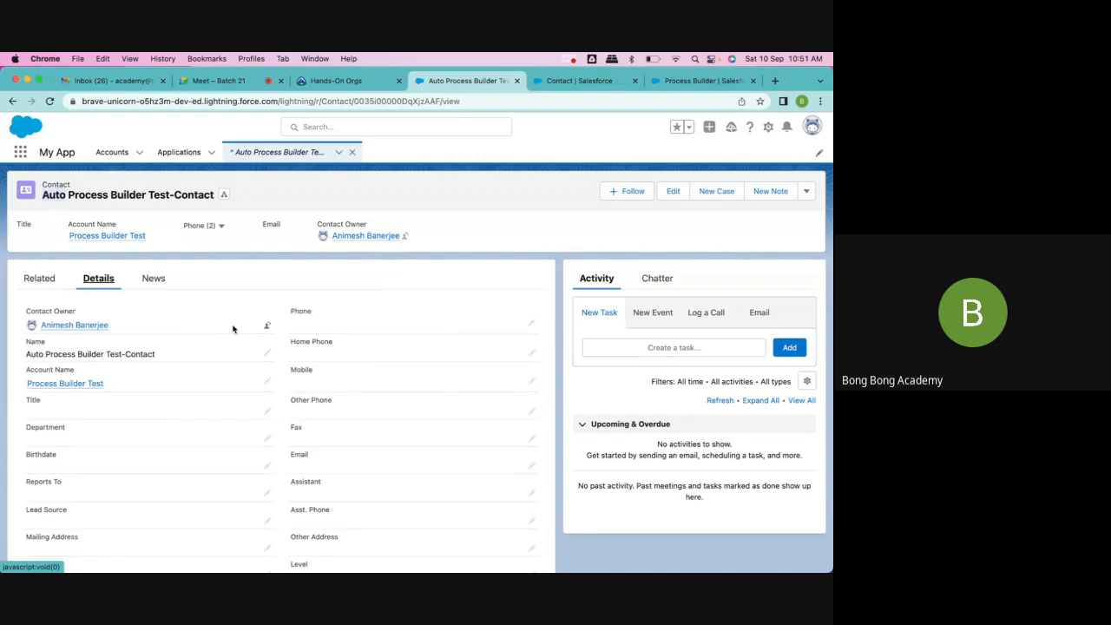
double_click(28, 354)
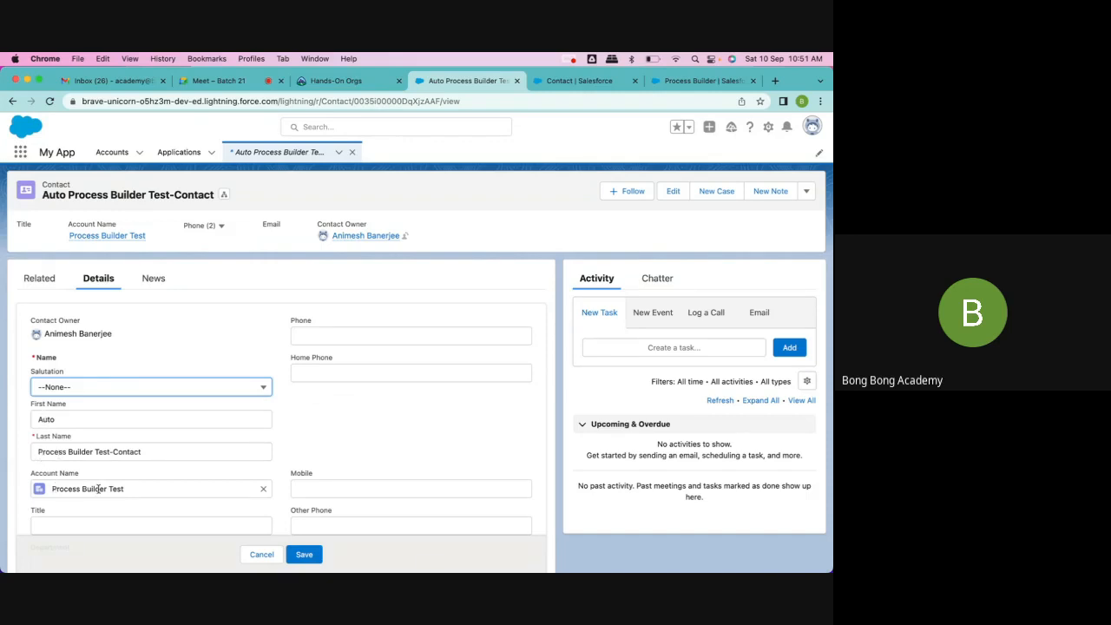
left_click(260, 555)
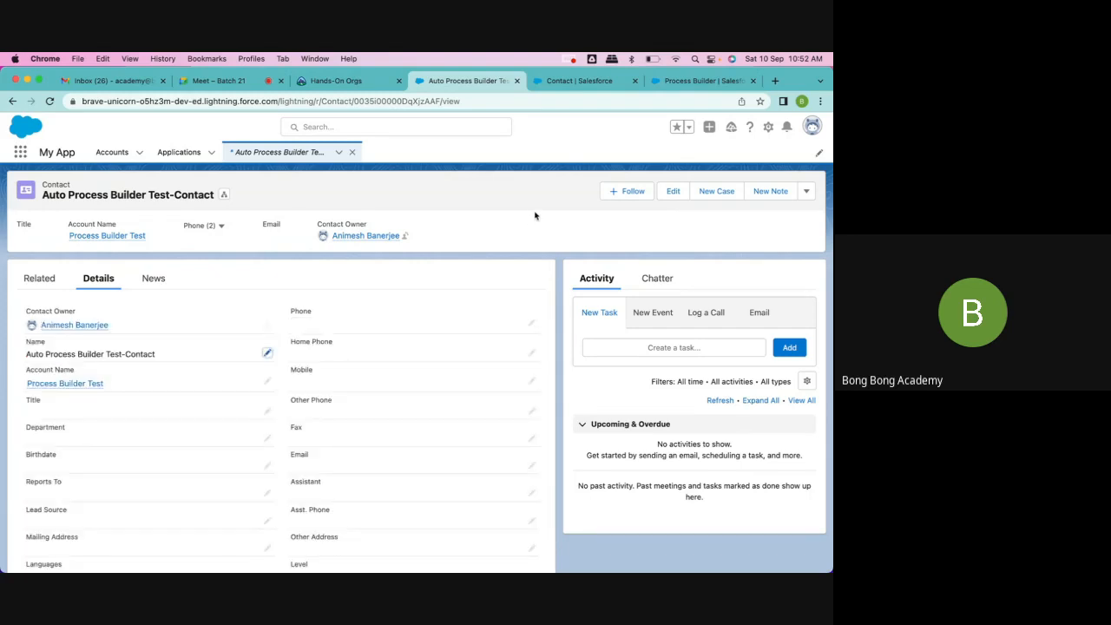
Step: Clone the Auto Create Contact process as a version of the current process, keeping its name and API version 55.0
left_click(664, 82)
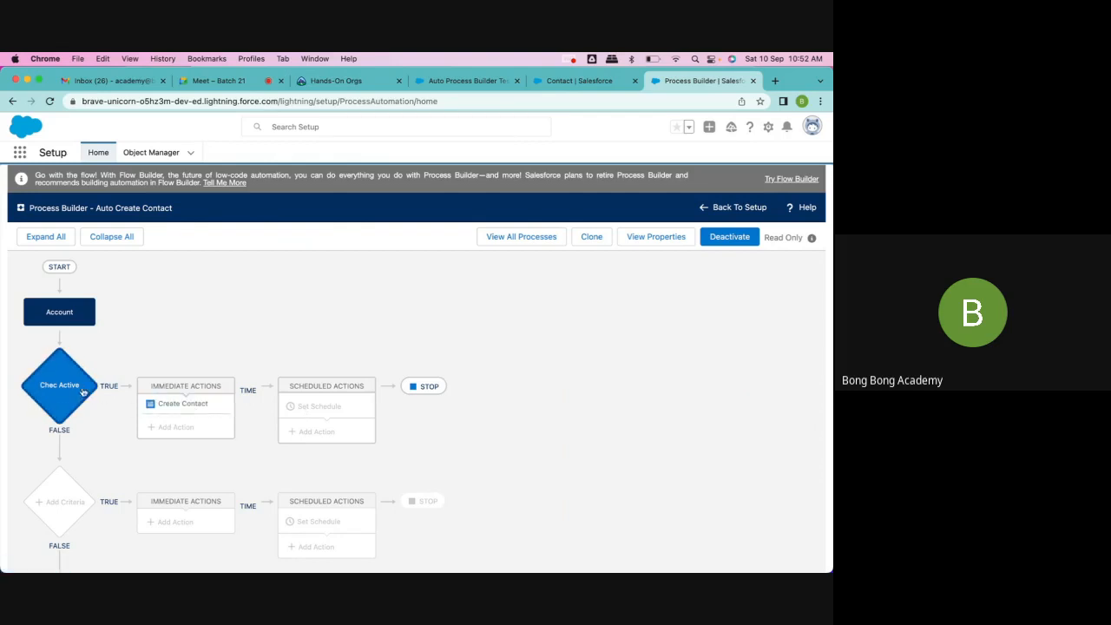
scroll(74, 470, "down", 1)
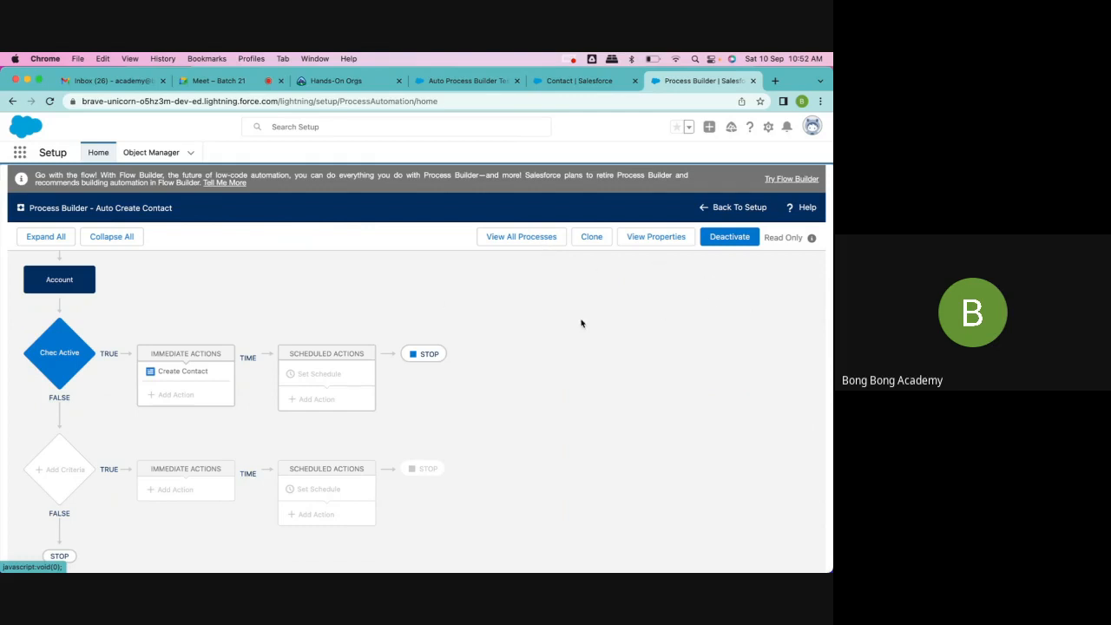
left_click(597, 239)
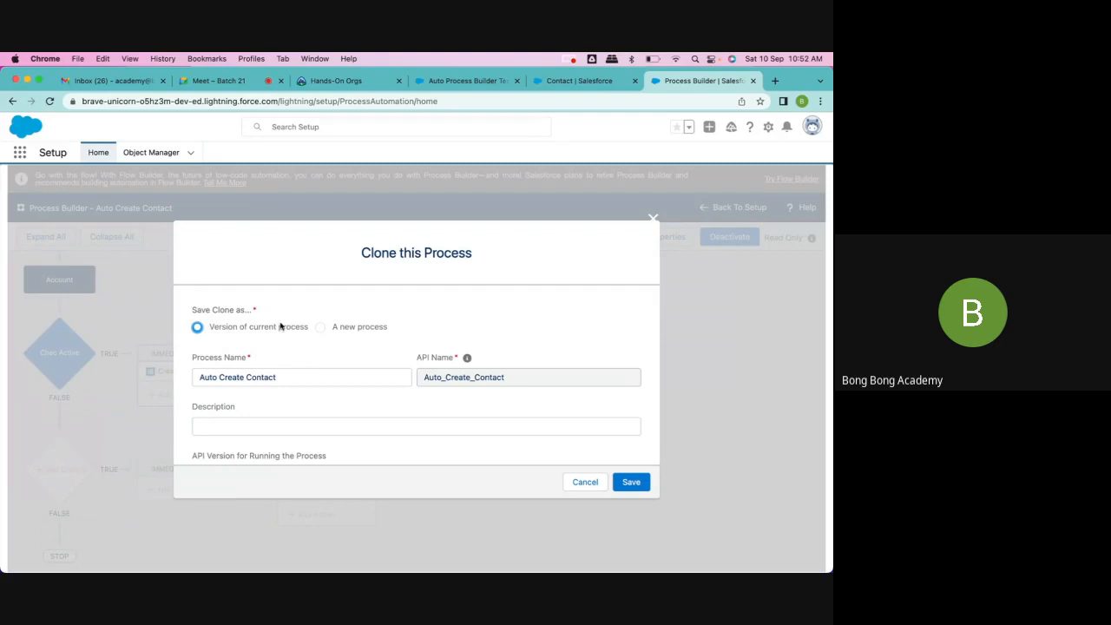
scroll(296, 393, "down", 2)
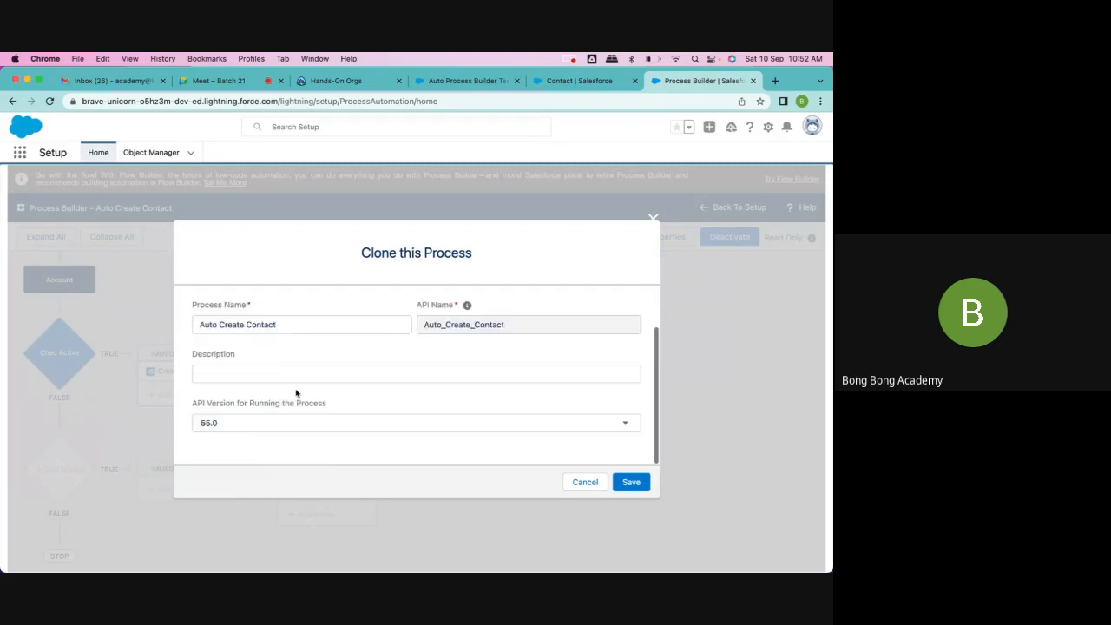
left_click(631, 482)
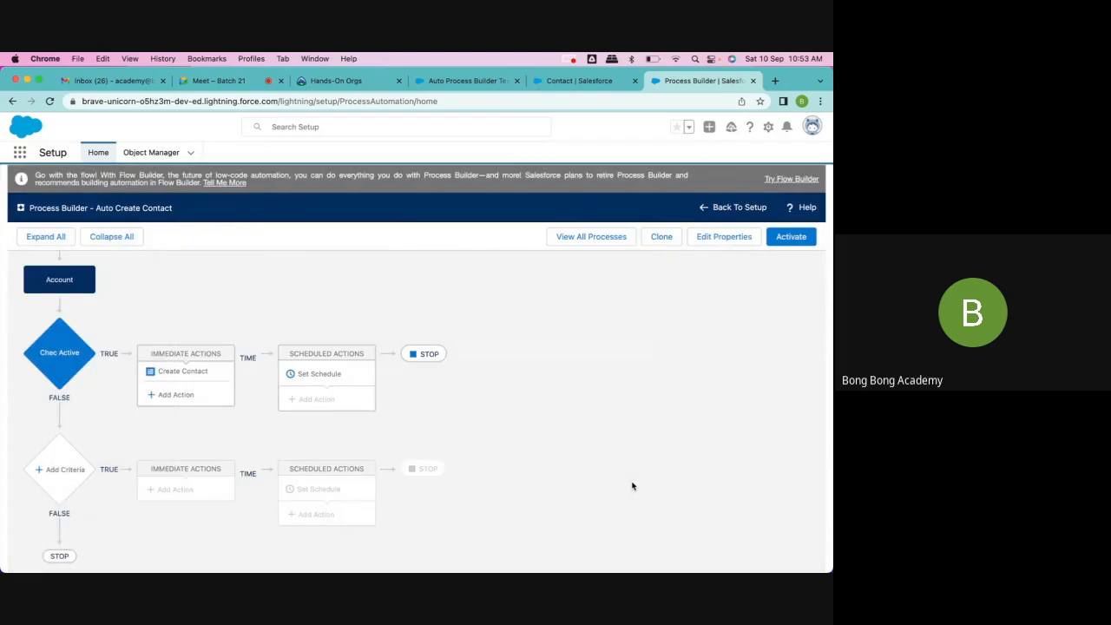
Step: Set the Create Contact action's First Name value to AutoPB, save the action, and activate this process version
left_click(182, 370)
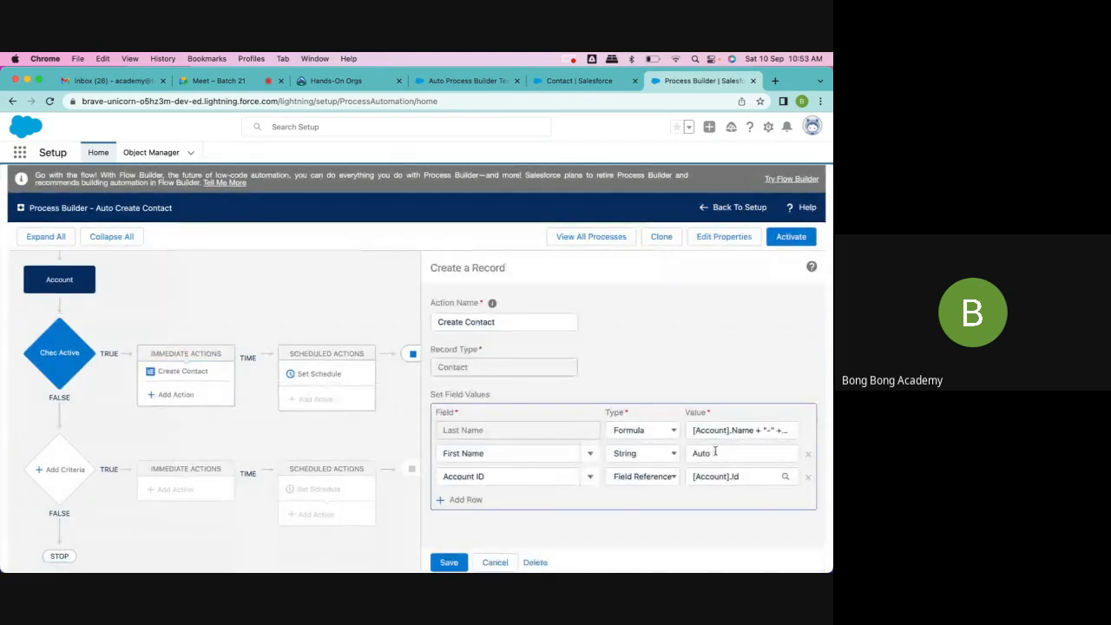
left_click_drag(715, 453, 694, 453)
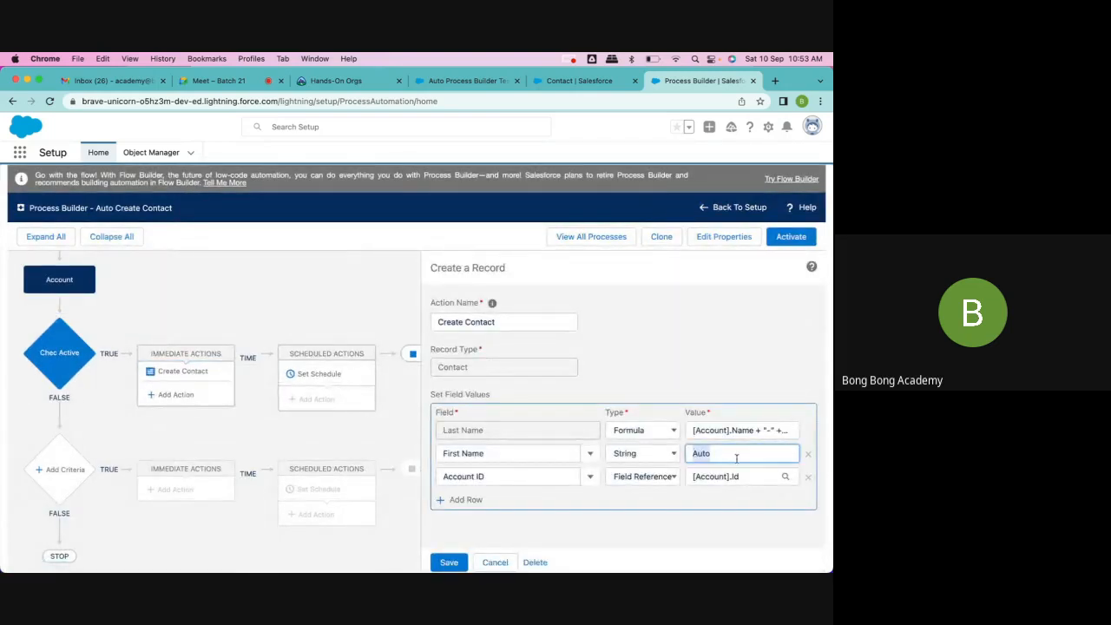
type("P")
type("Autp")
left_click(448, 563)
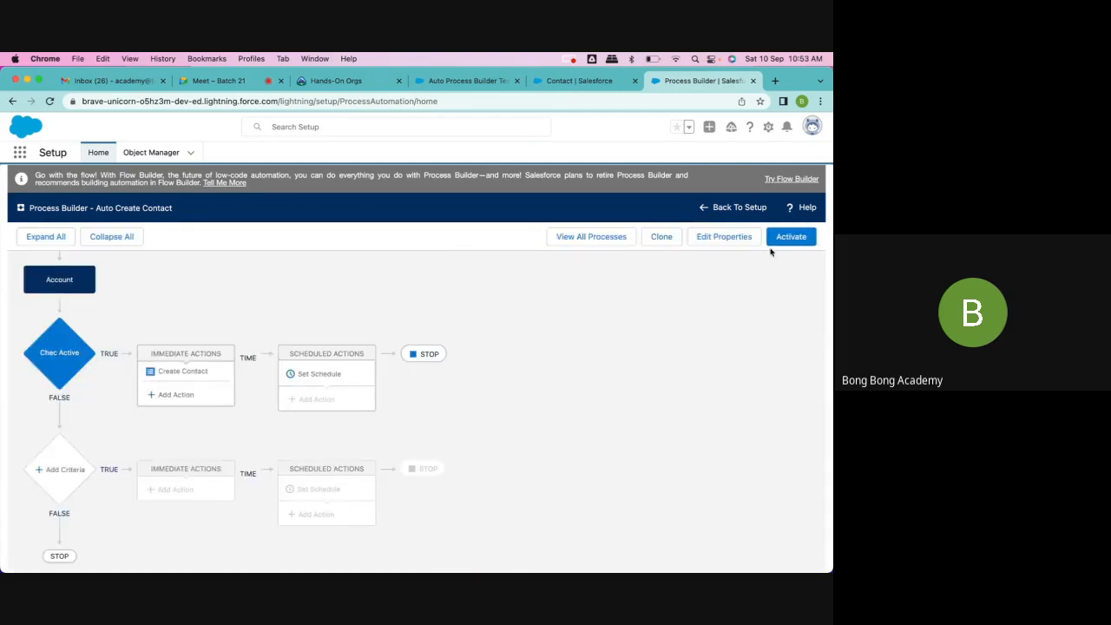
left_click(785, 239)
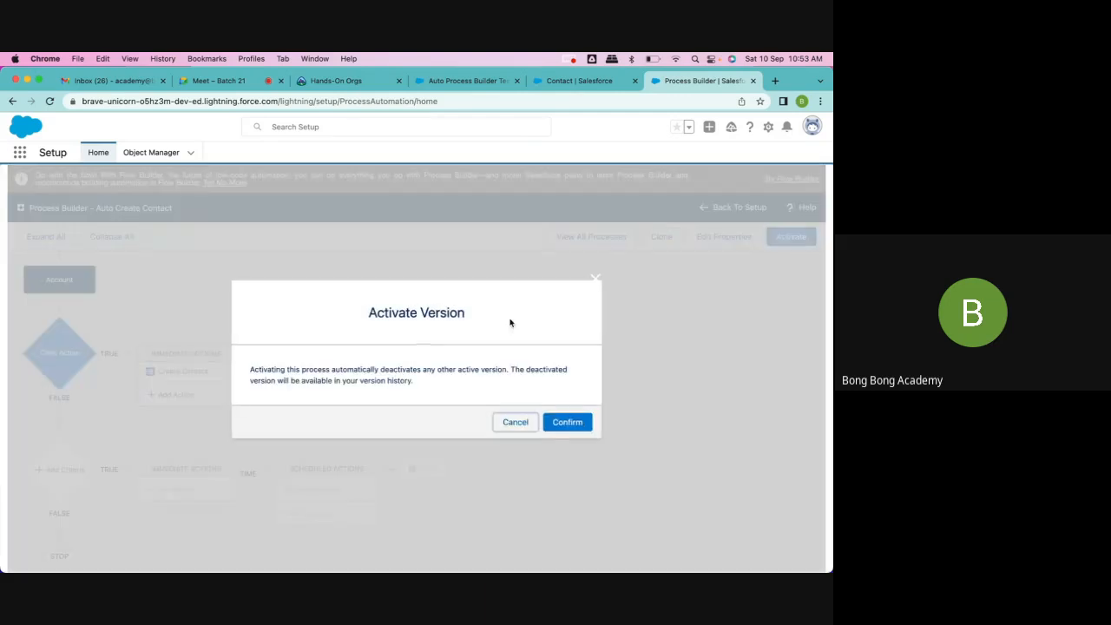
left_click(574, 428)
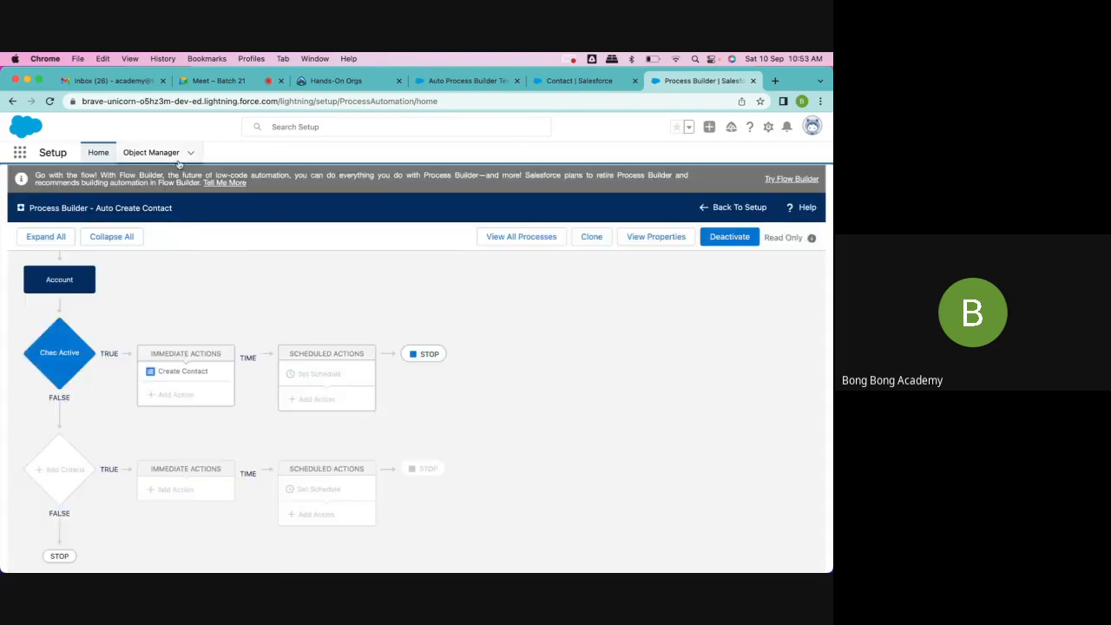
Step: Return to the Process Builder list in Setup and expand the versions of the Auto Create Contact process
left_click(151, 154)
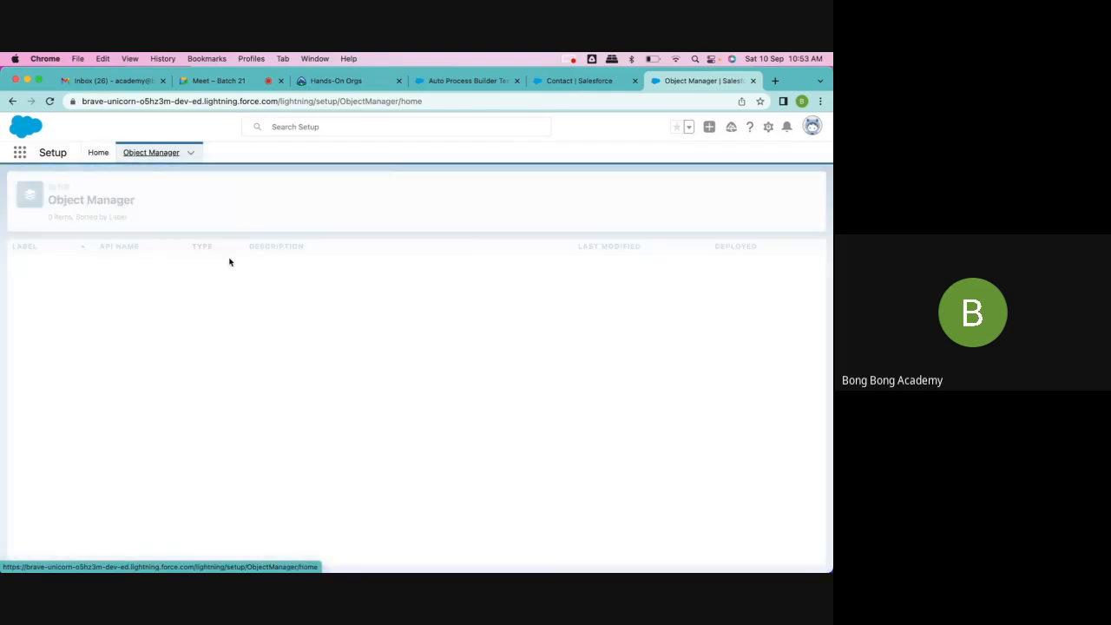
left_click(98, 153)
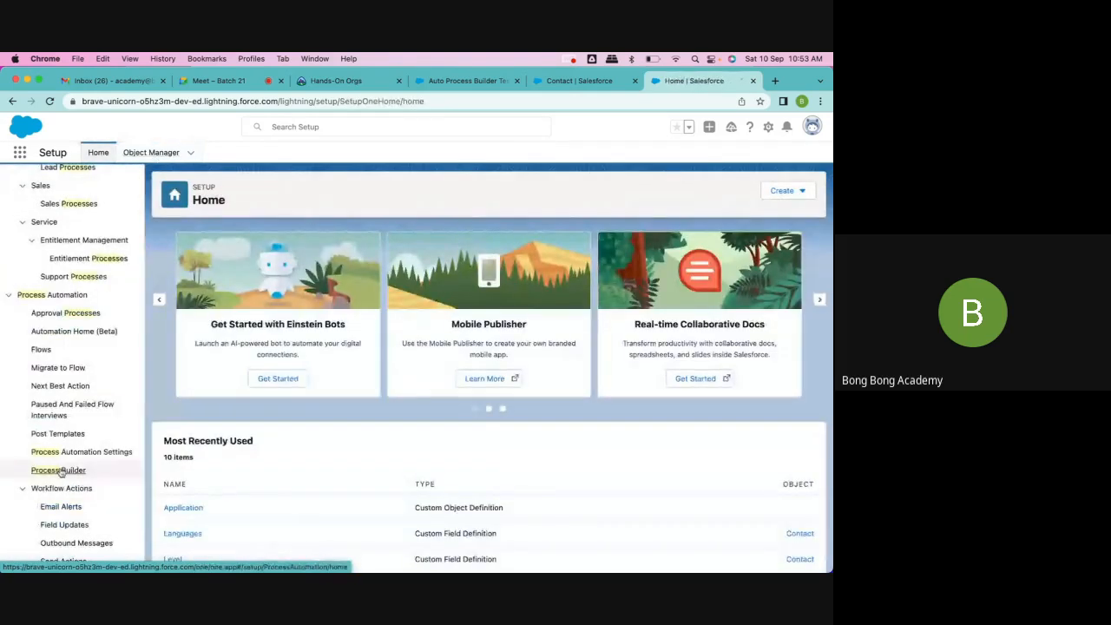
left_click(61, 469)
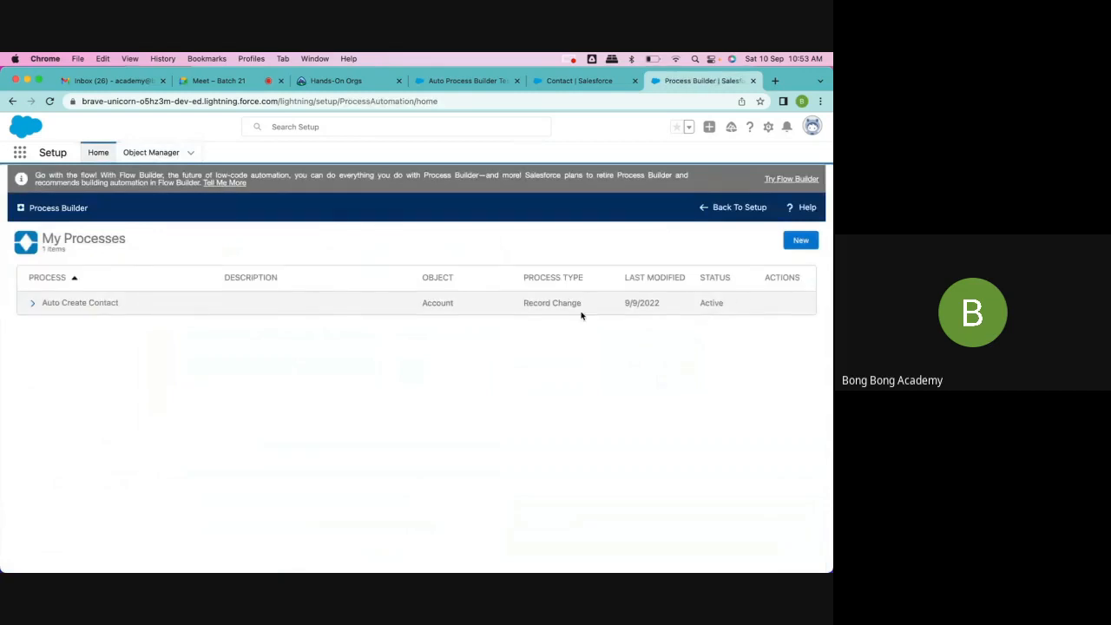
left_click(33, 302)
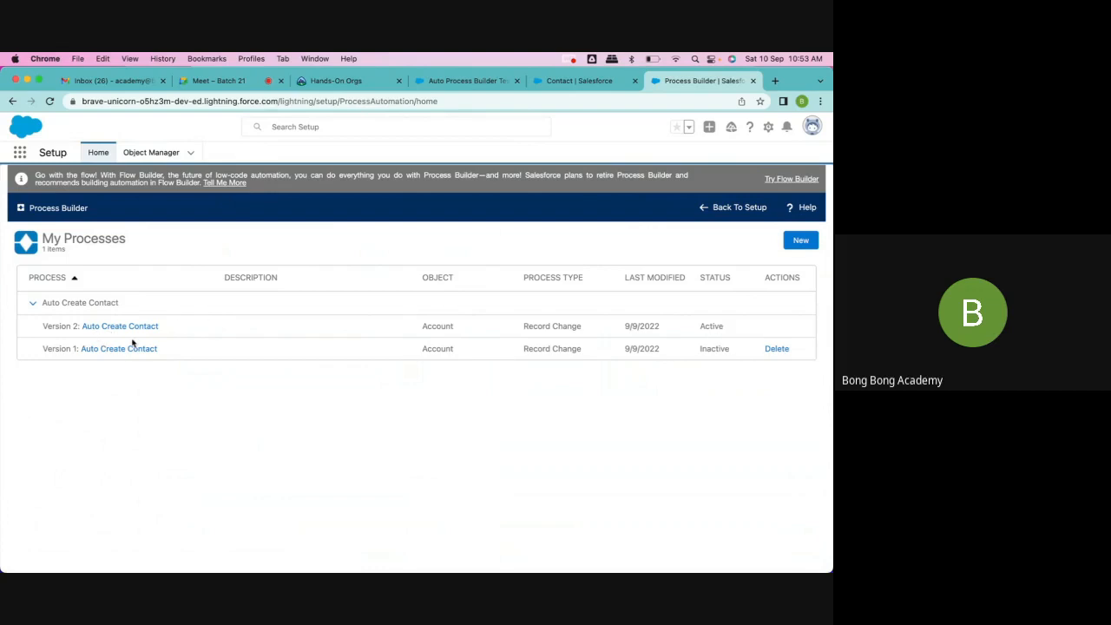
Step: Go back to the Accounts list in My App and start a new account named "PBTest 2"
left_click(471, 82)
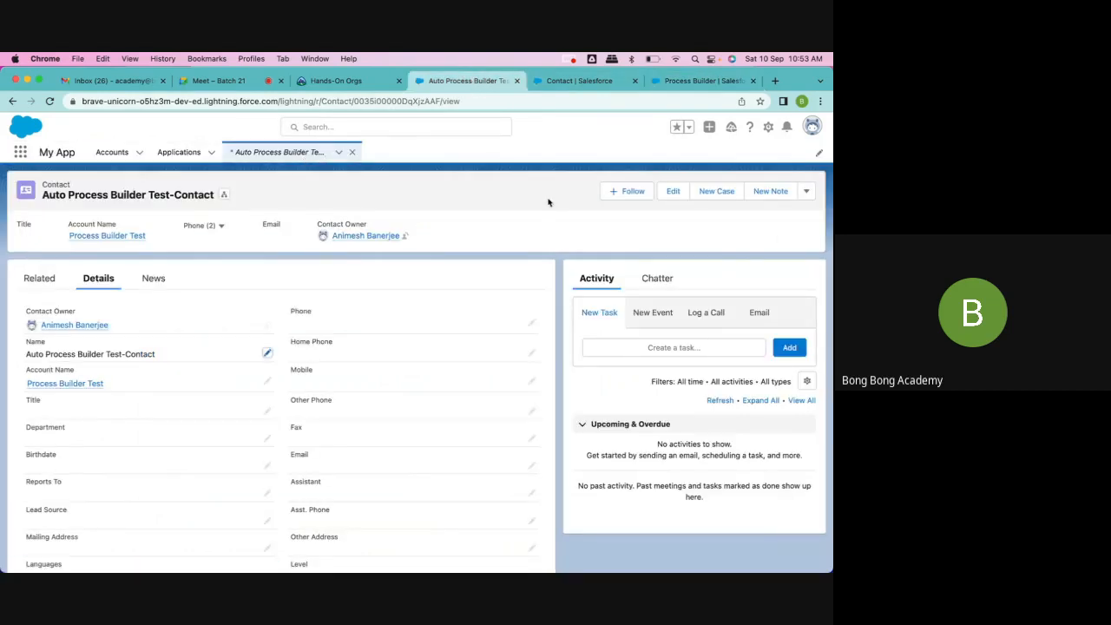
left_click(111, 152)
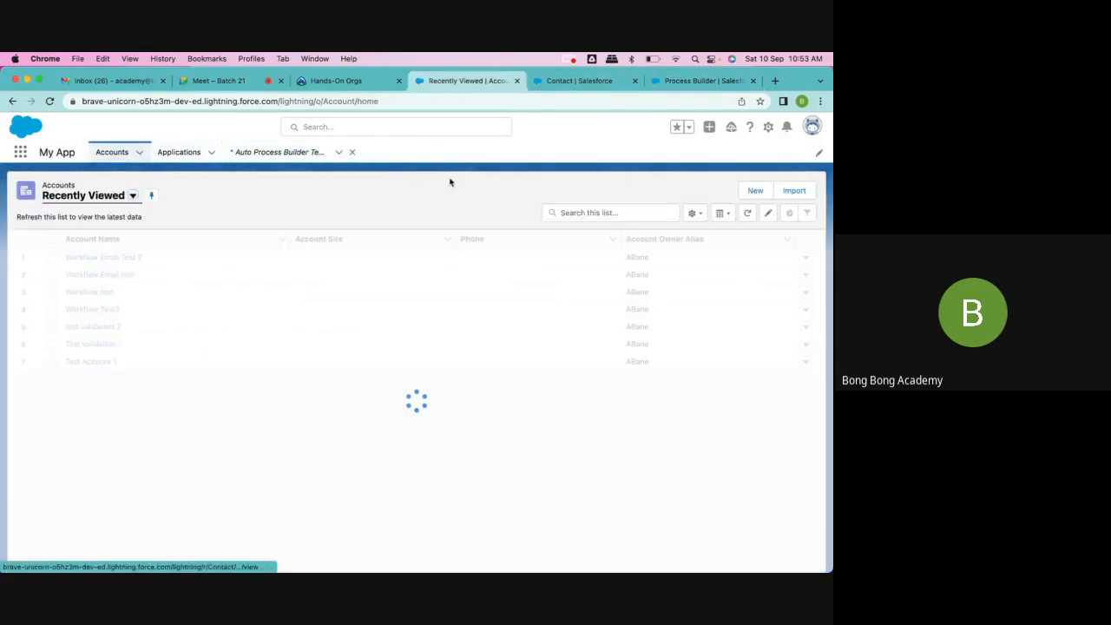
left_click(754, 191)
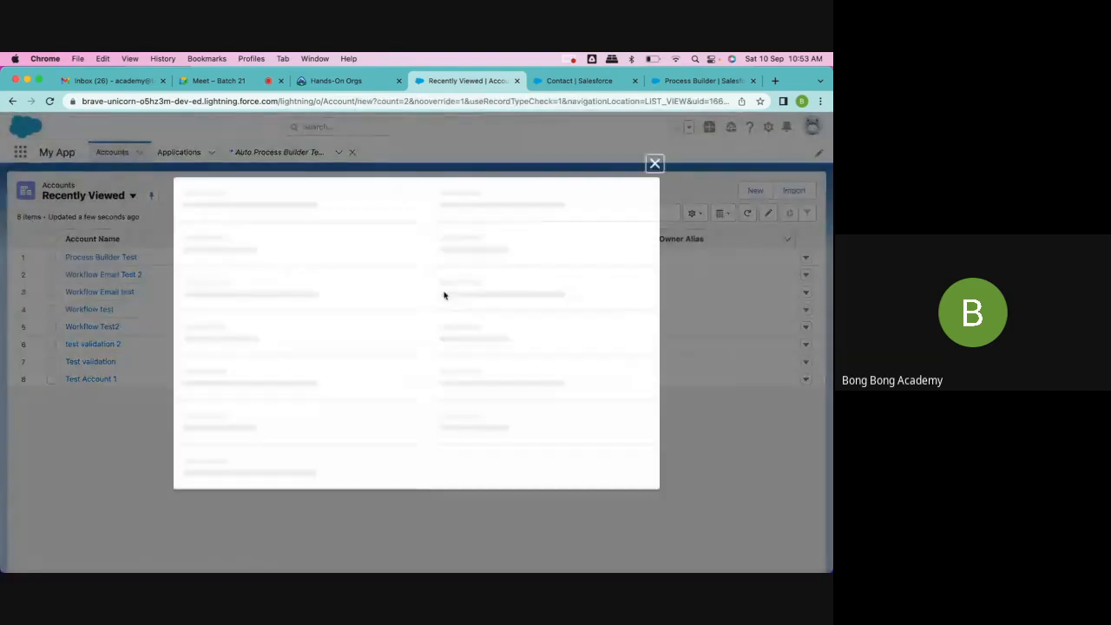
left_click(321, 260)
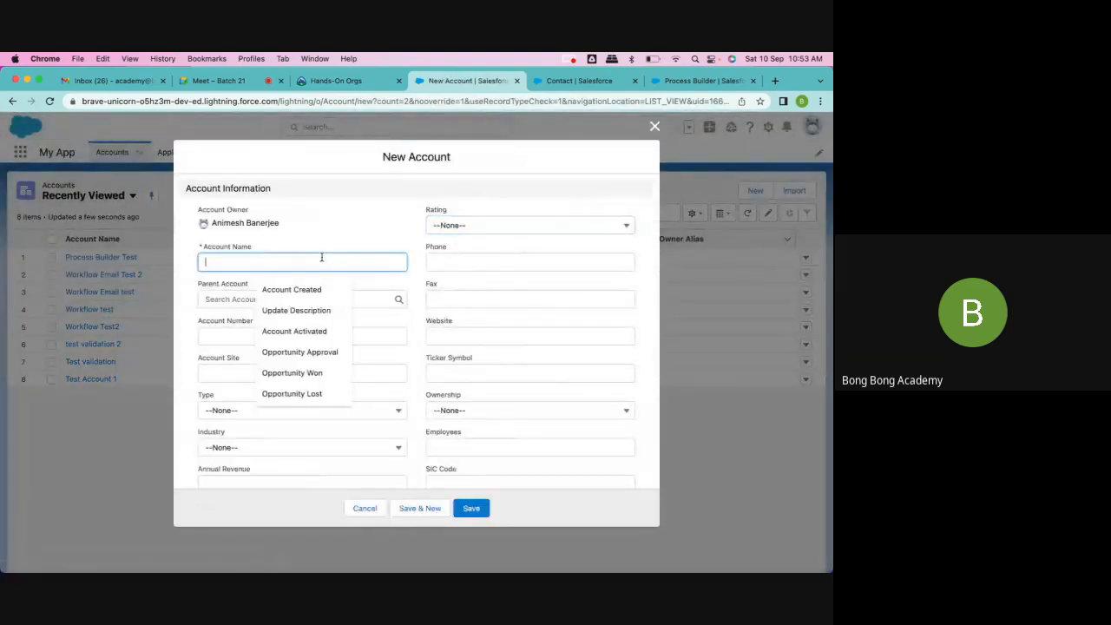
type("PBTest 2")
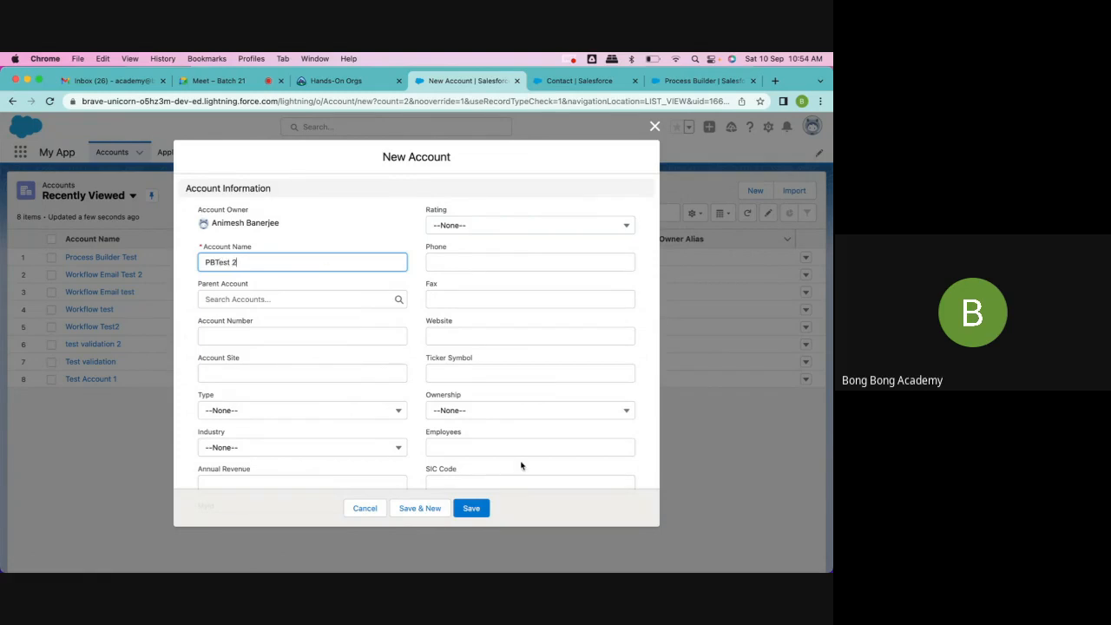
Step: Set the new account's Active field to Yes and SLA Serial Number to 124124, and save it
scroll(521, 466, "down", 10)
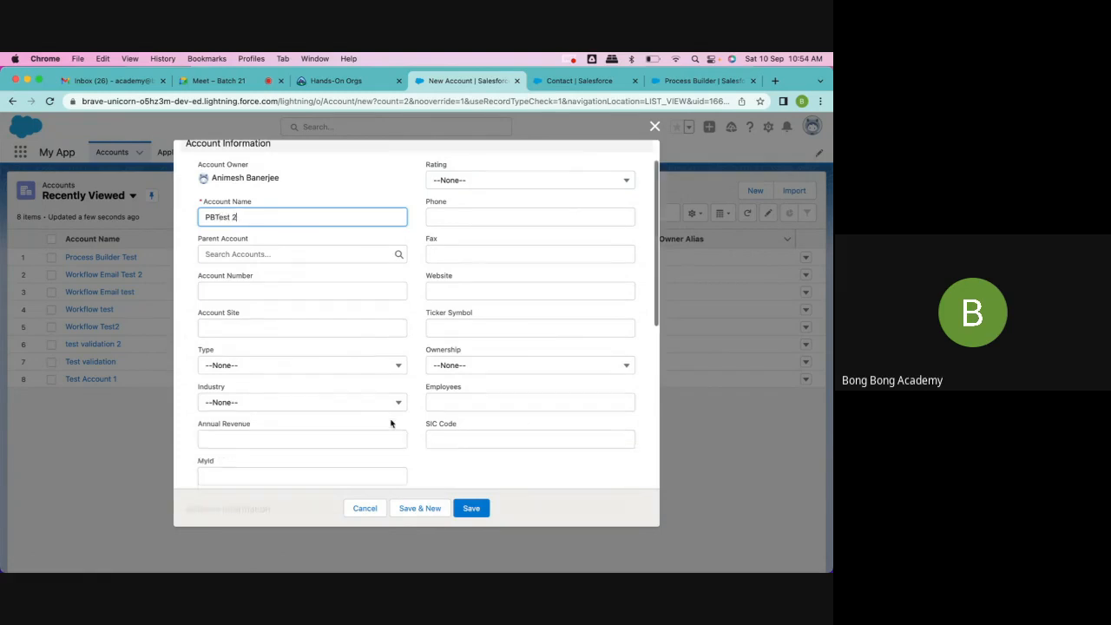
left_click(269, 374)
left_click(252, 437)
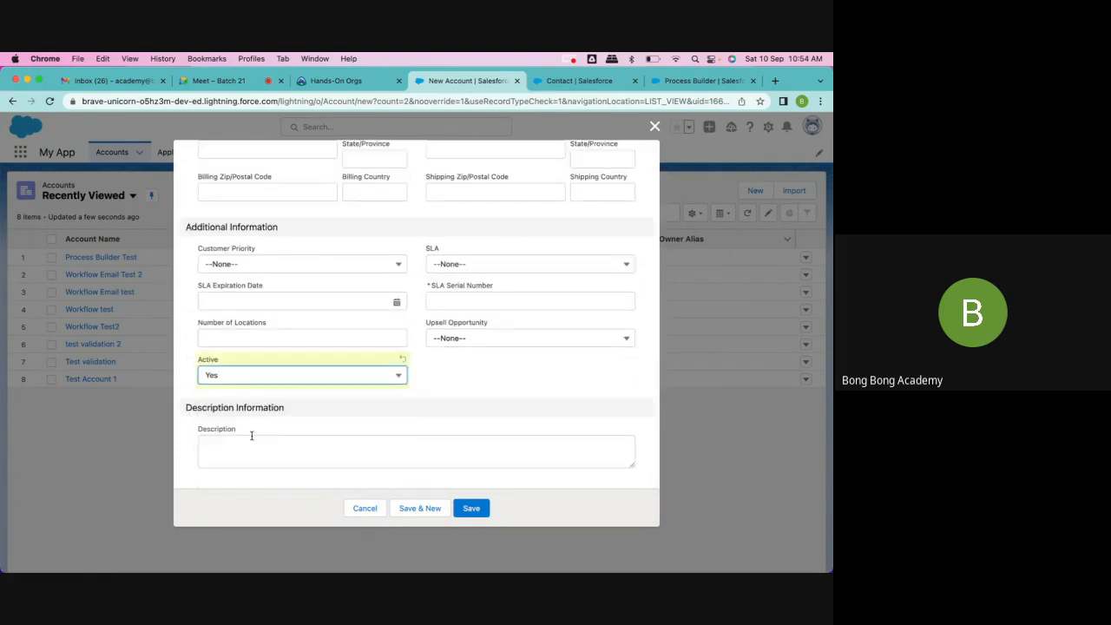
left_click(467, 295)
type("124124")
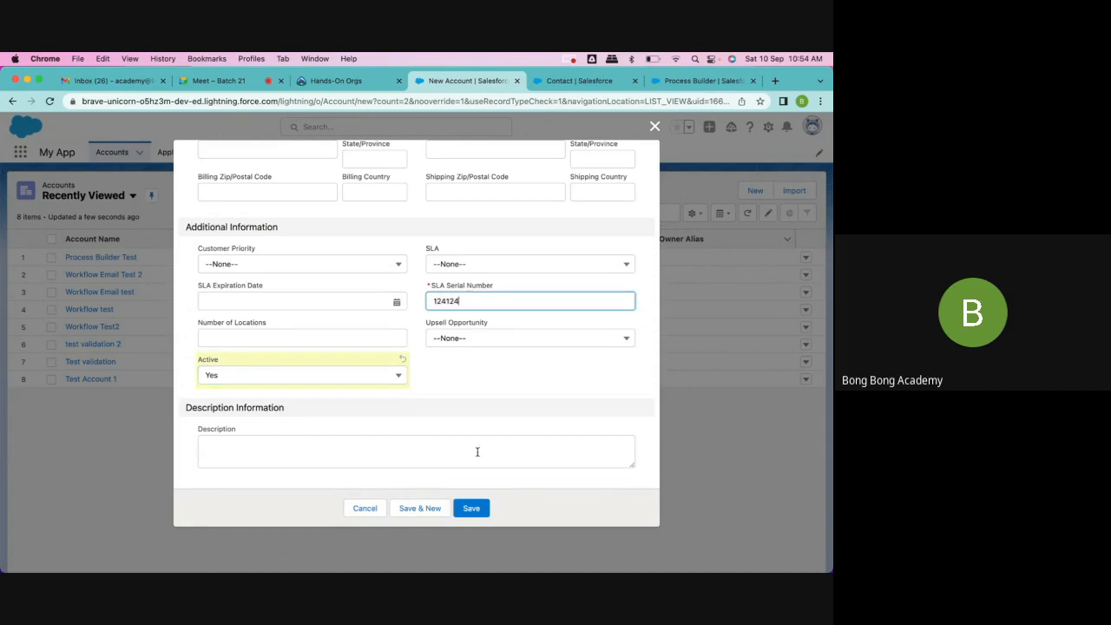
left_click(472, 507)
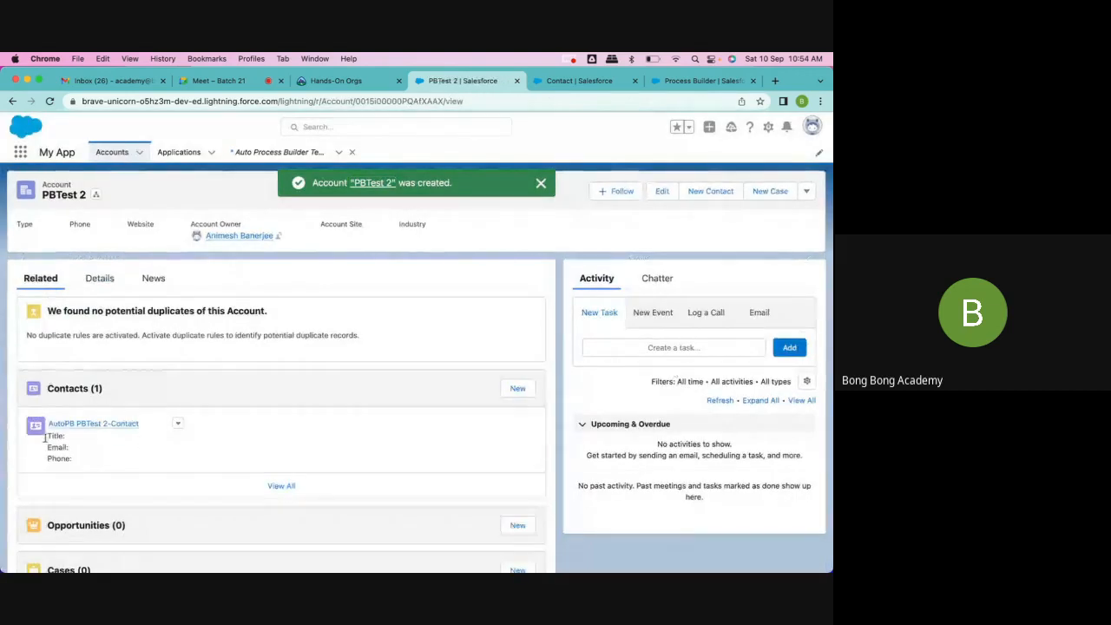
Step: Open the contact related to PBTest 2 and examine the name and account in its details
left_click(94, 423)
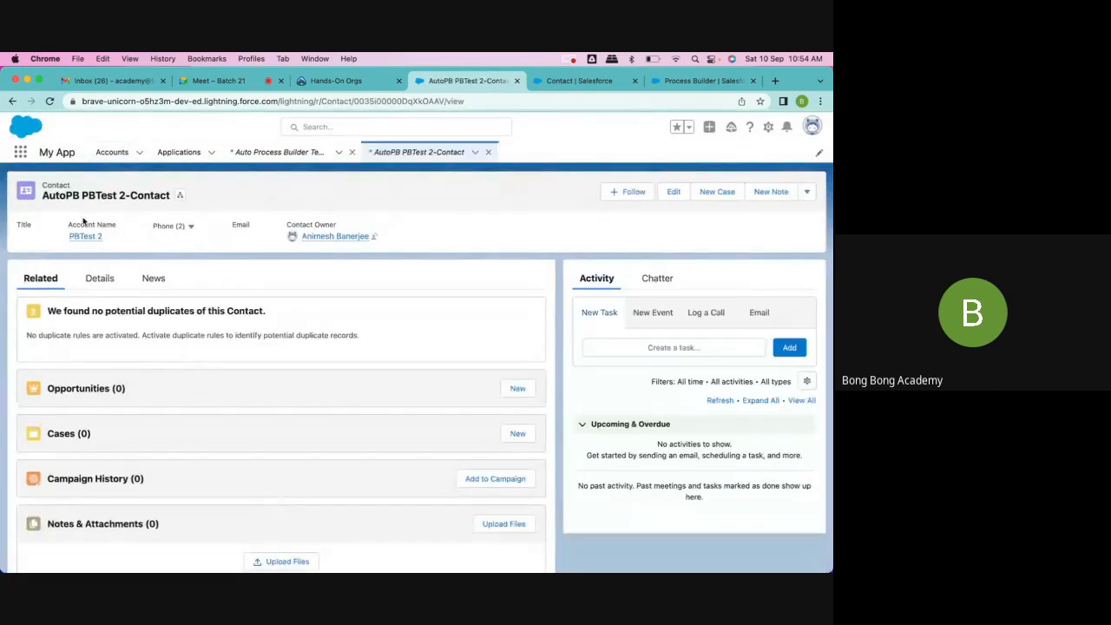
left_click(99, 279)
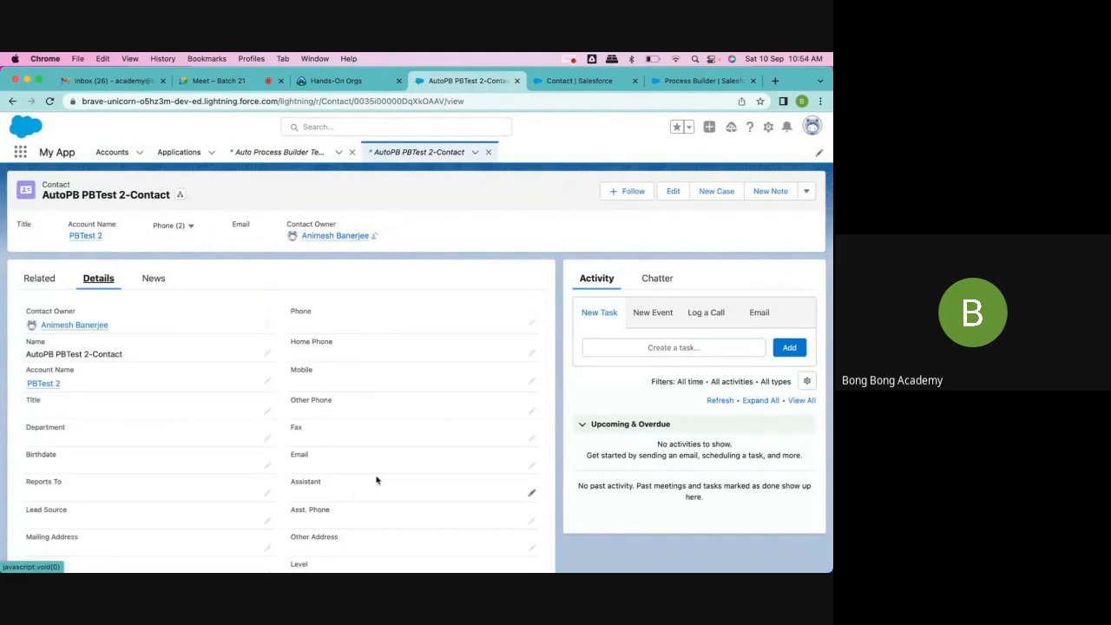
scroll(446, 345, "down", 2)
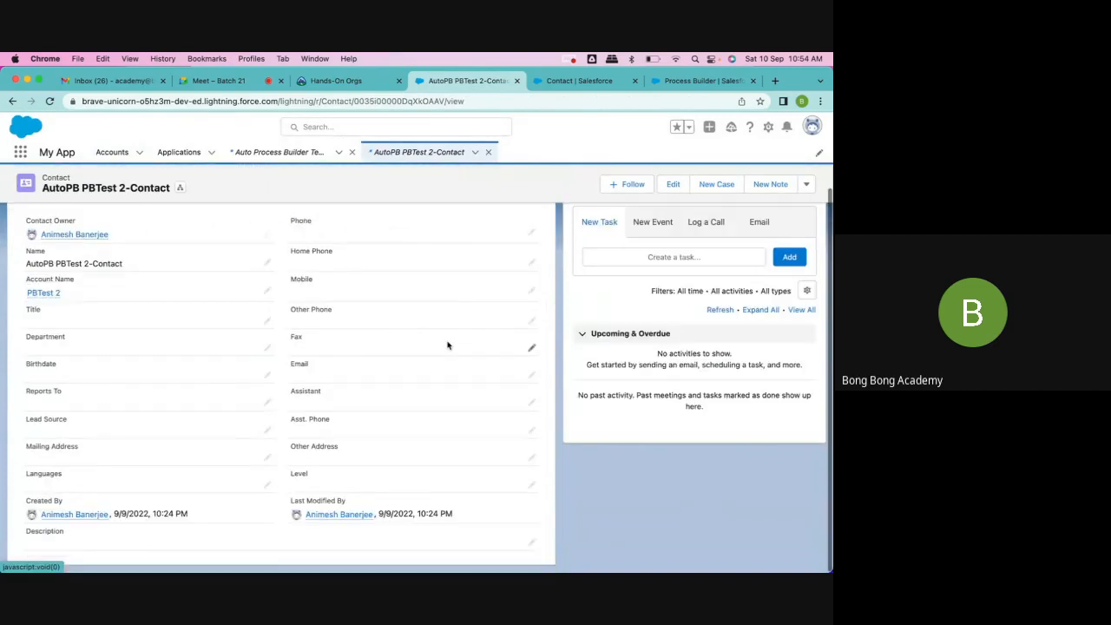
mouse_move(27, 264)
left_mouse_down()
mouse_move(79, 263)
mouse_move(25, 264)
left_mouse_up()
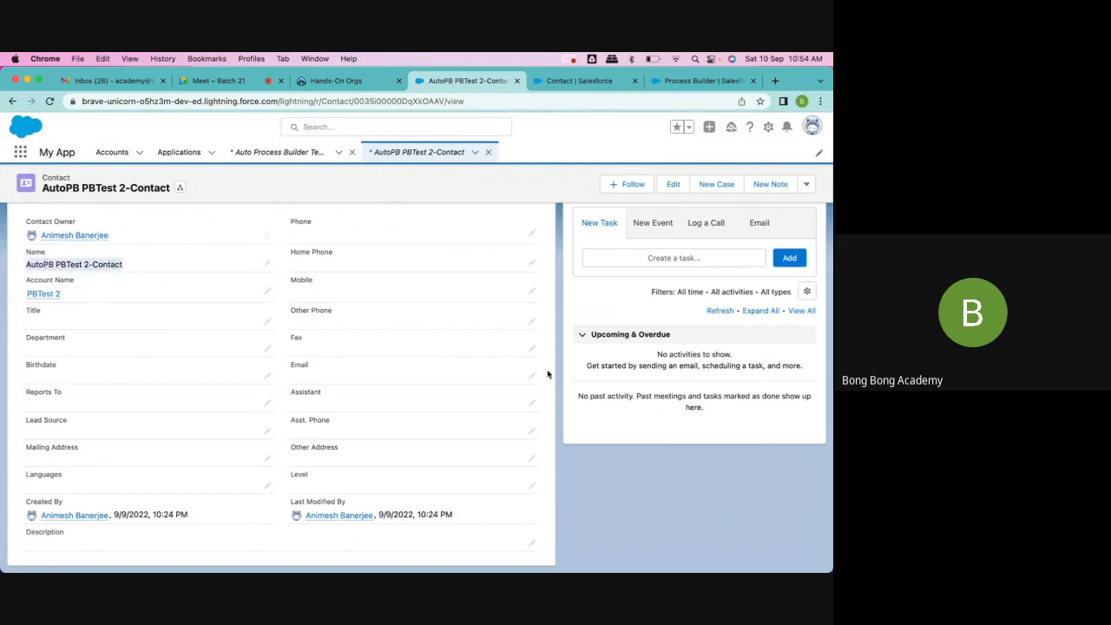
left_click(614, 471)
scroll(621, 484, "up", 3)
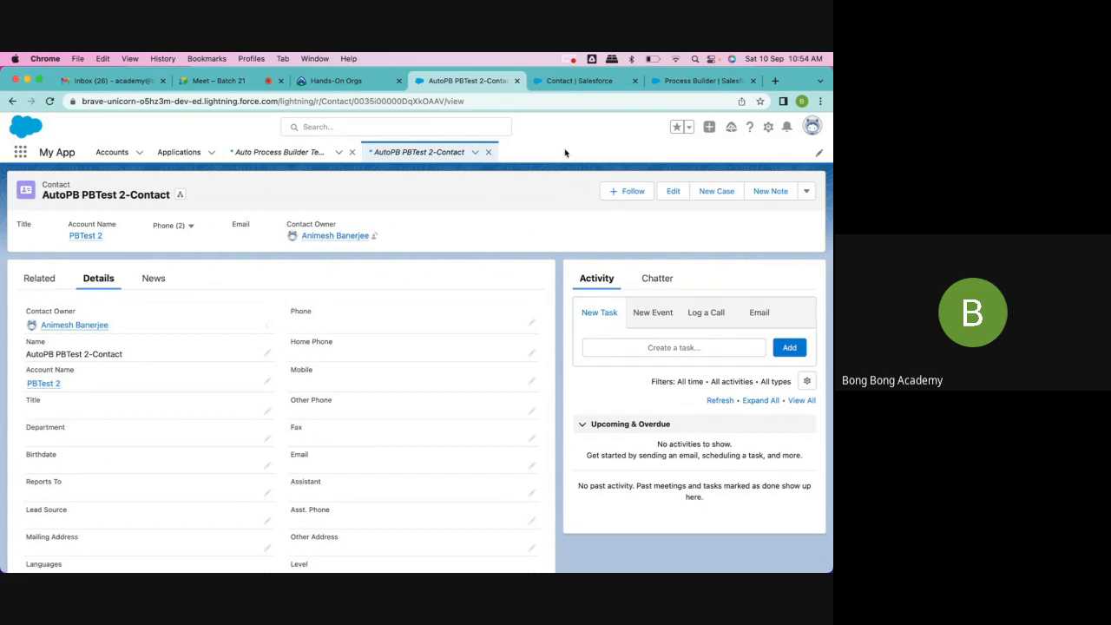
Step: Close the Salesforce tabs, switch to the Google Meet call and stop presenting the screen
left_click(518, 81)
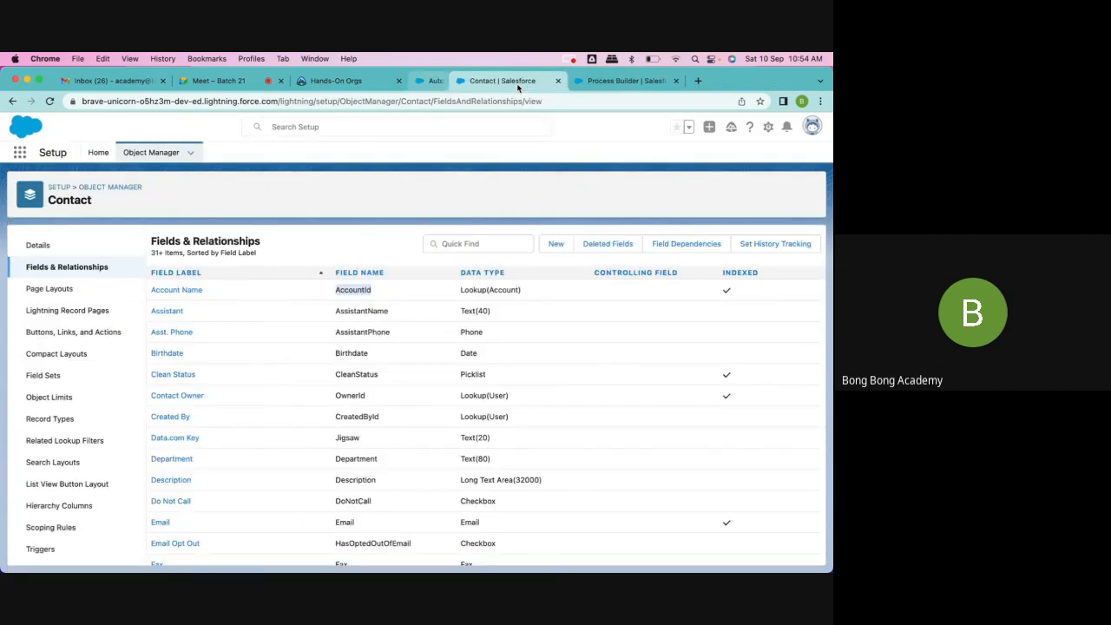
left_click(518, 84)
left_click(518, 84)
left_click(279, 84)
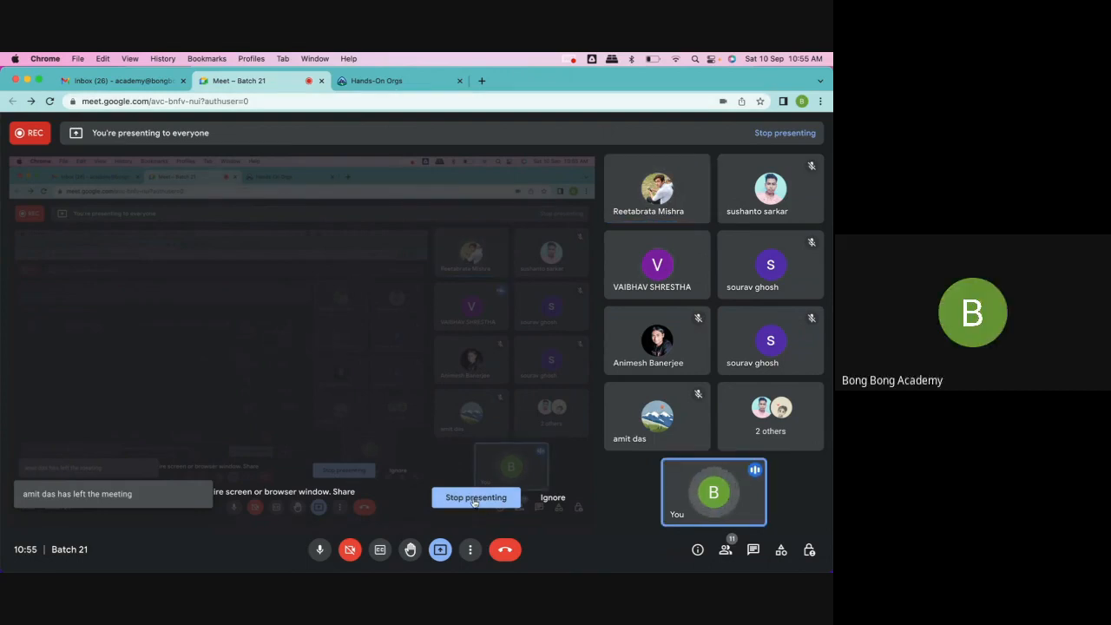
left_click(474, 499)
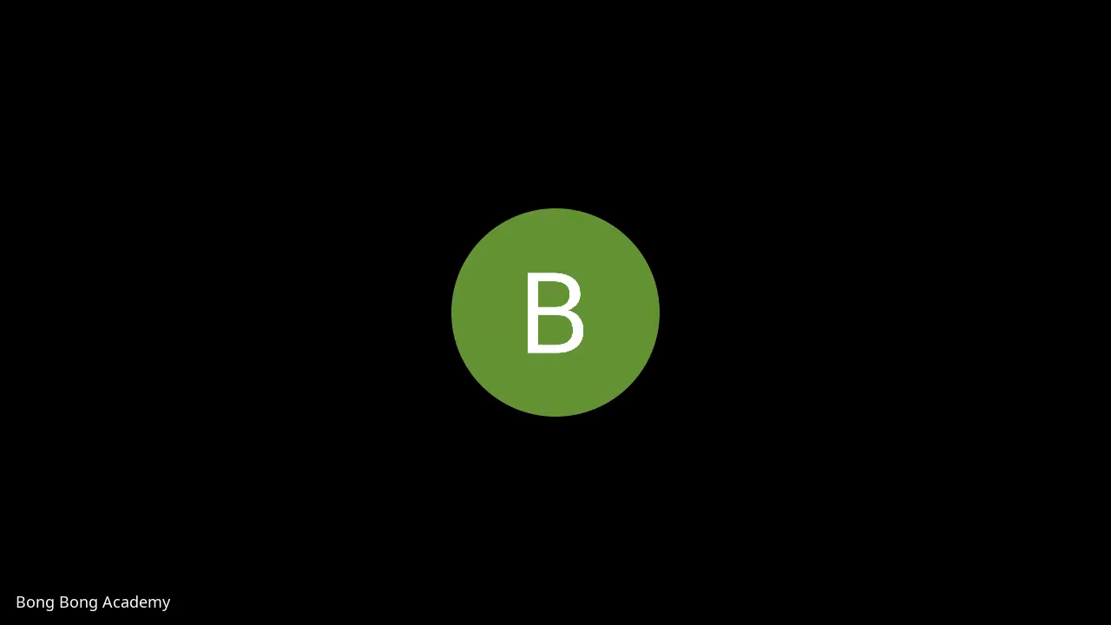